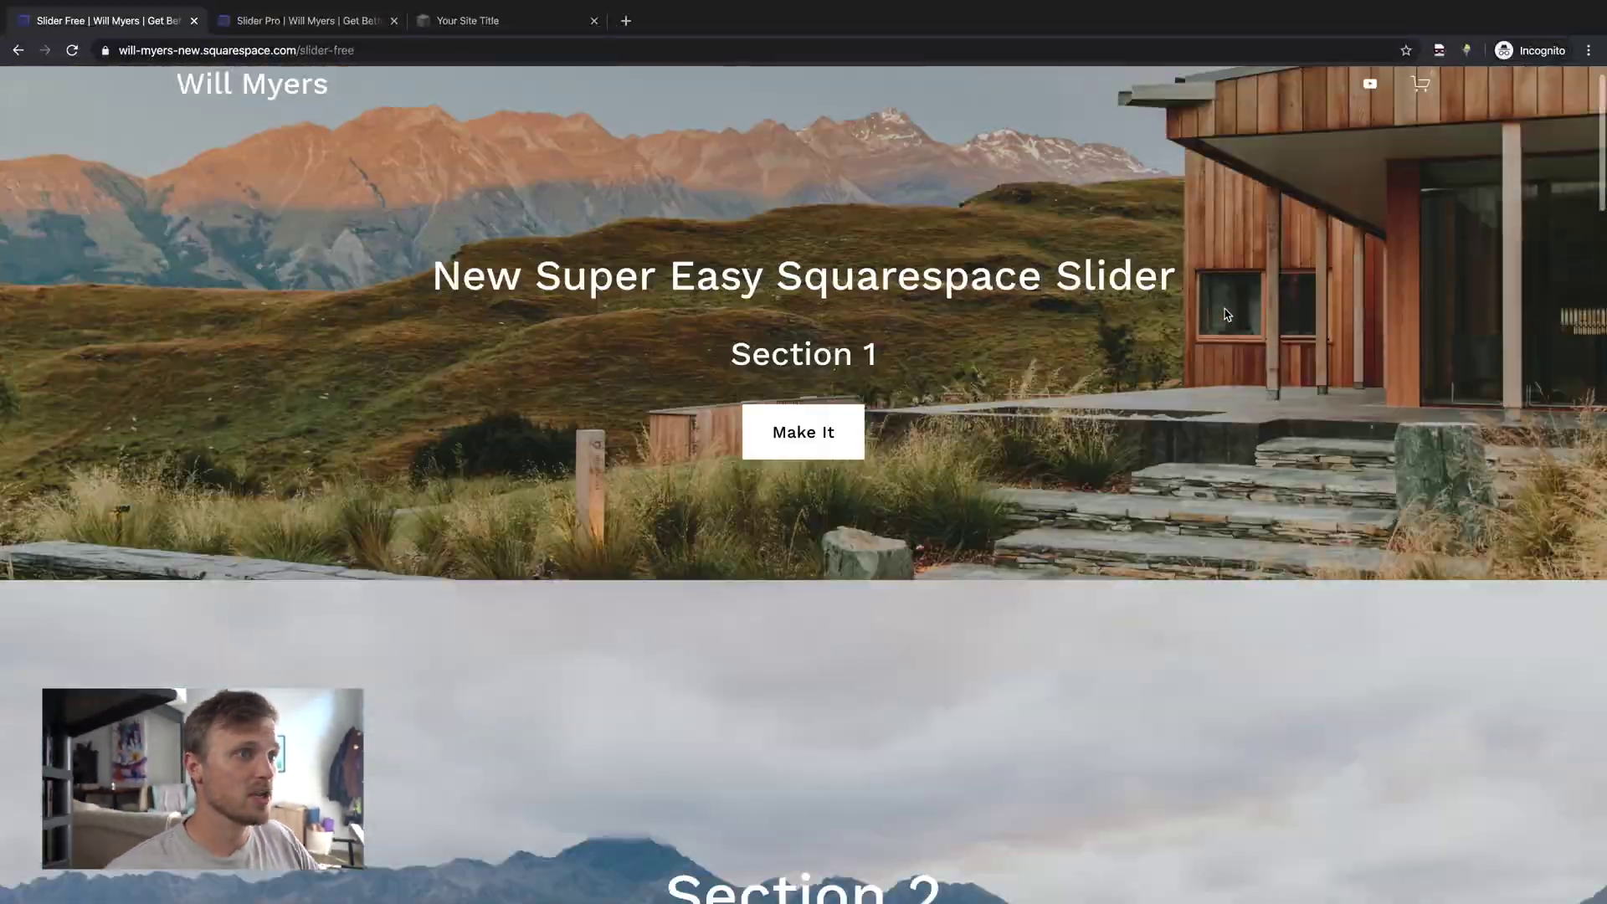
- Review the Slider Free page's stacked sections, then switch to the Slider Pro demo page
scroll(1227, 315, down, 20)
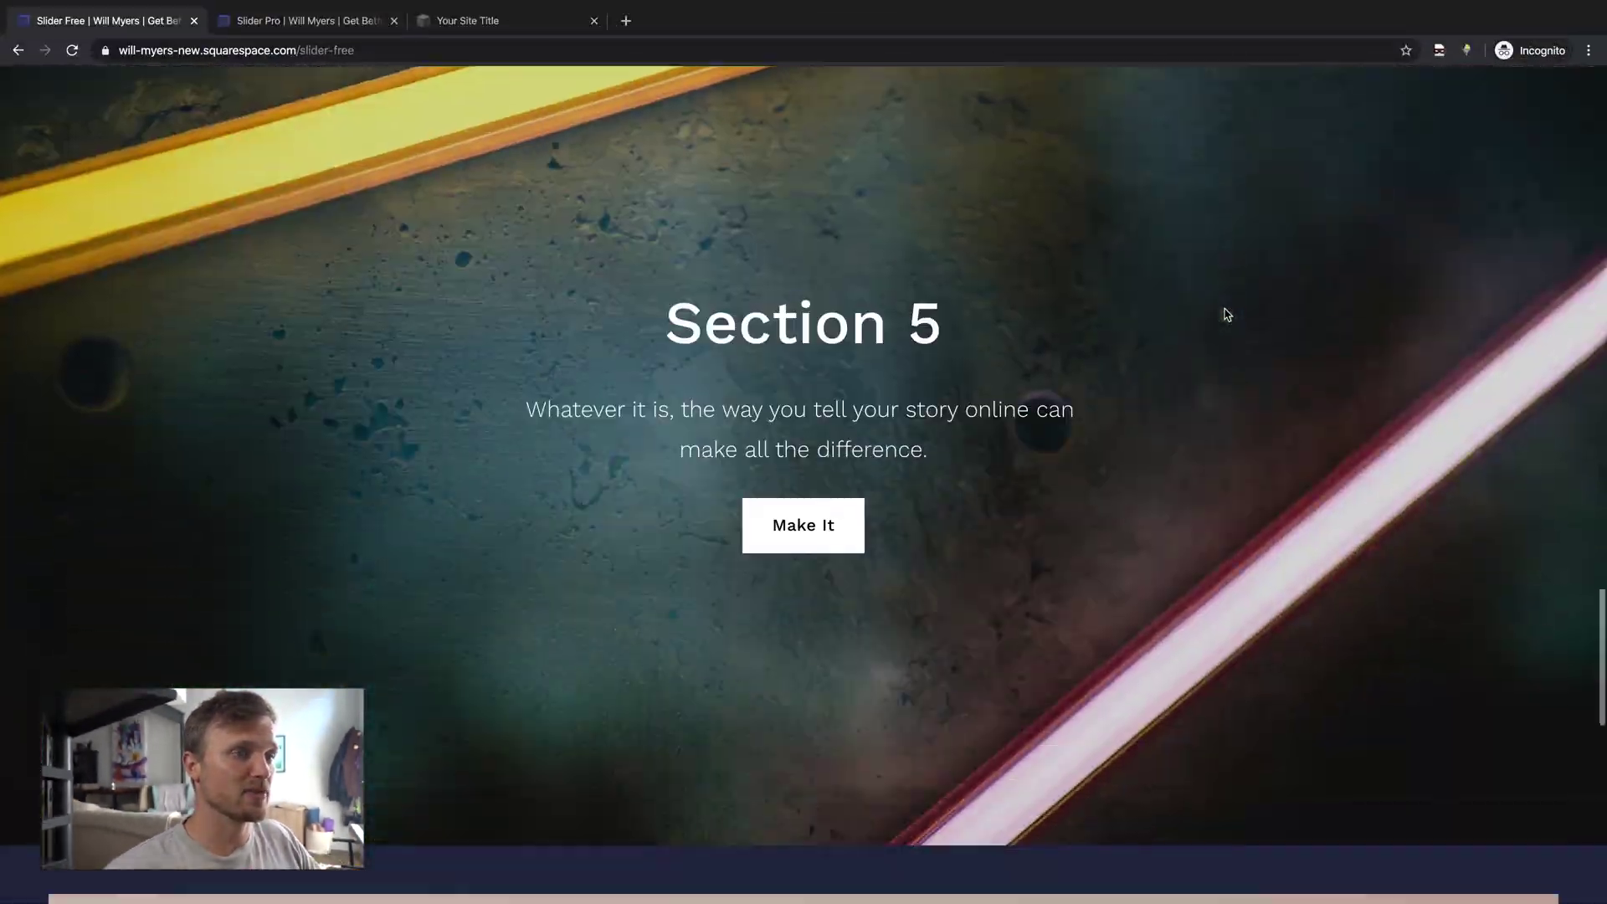
scroll(1227, 315, up, 20)
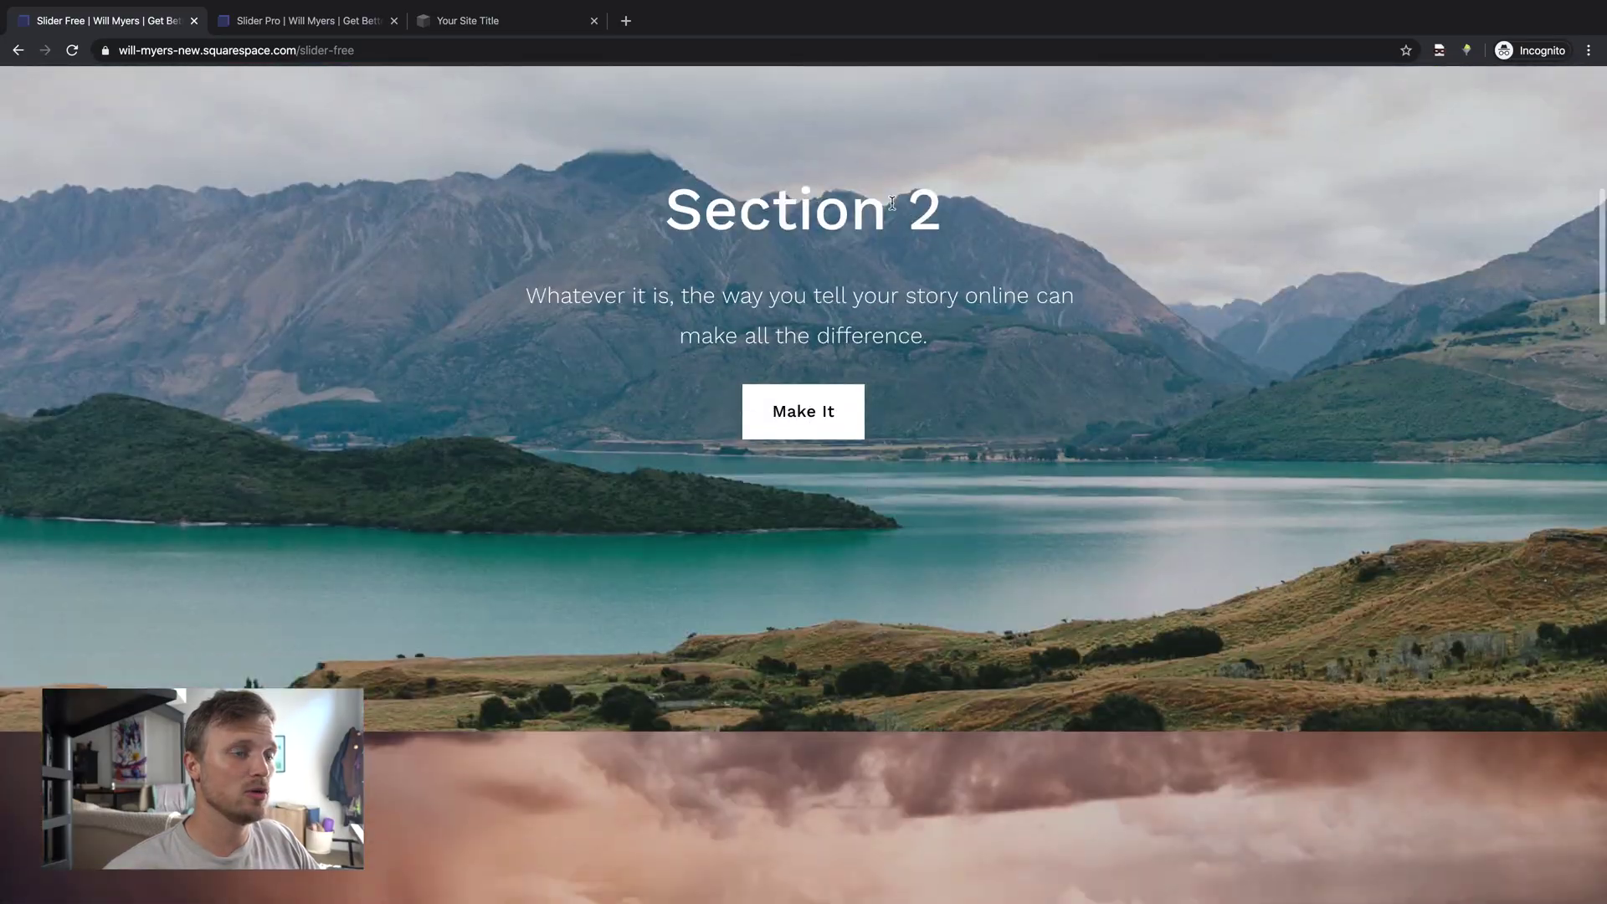
scroll(892, 202, down, 20)
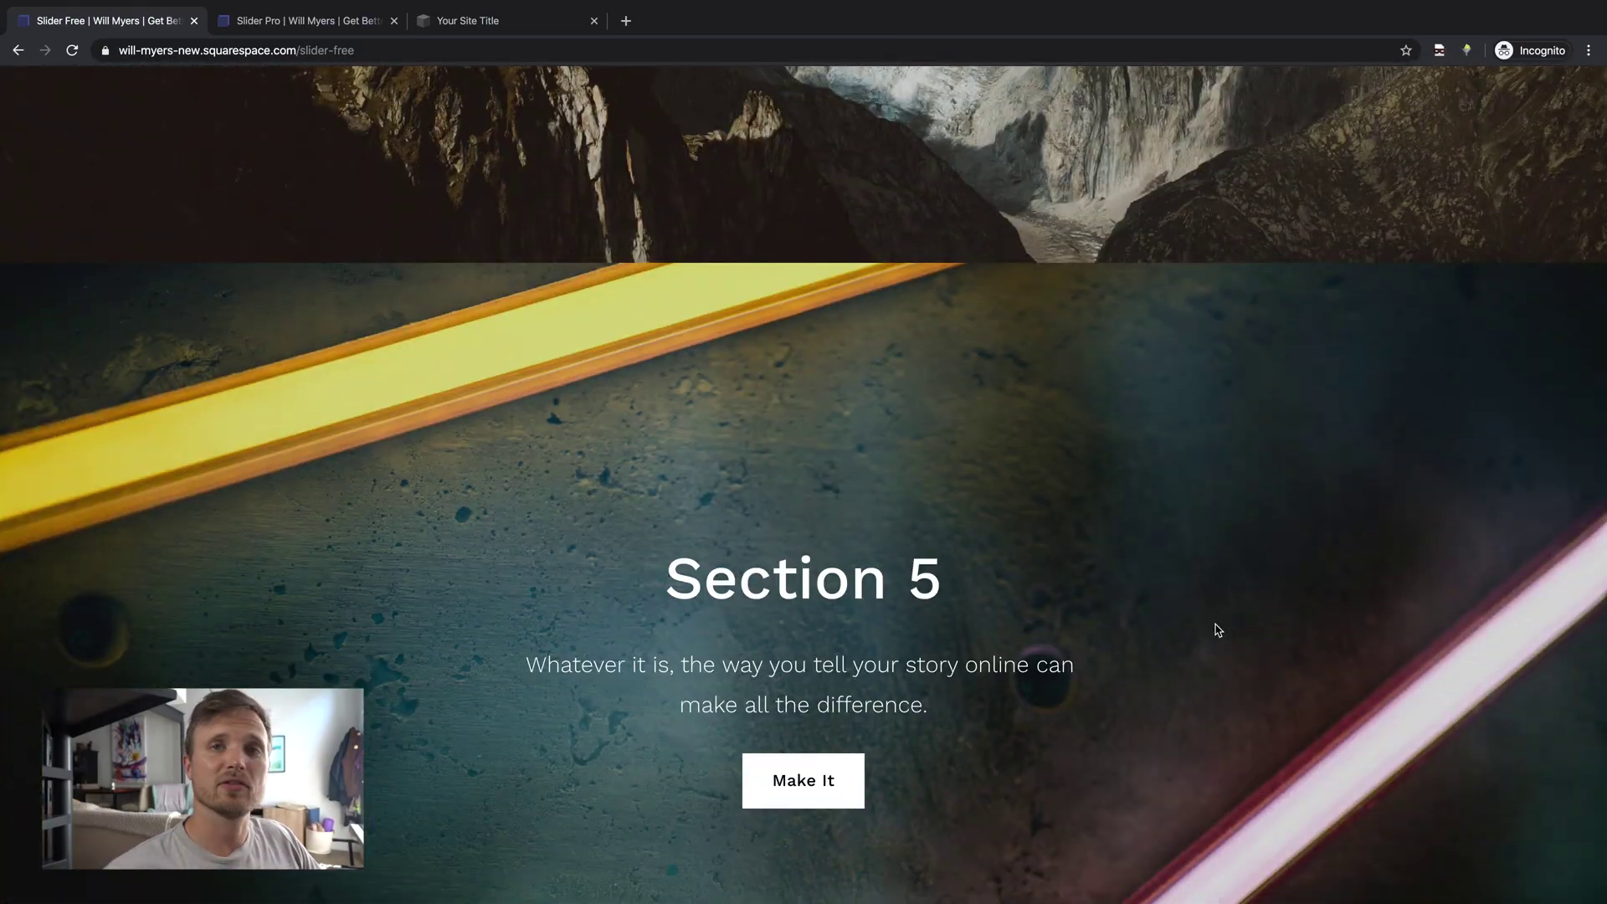
scroll(1218, 630, up, 20)
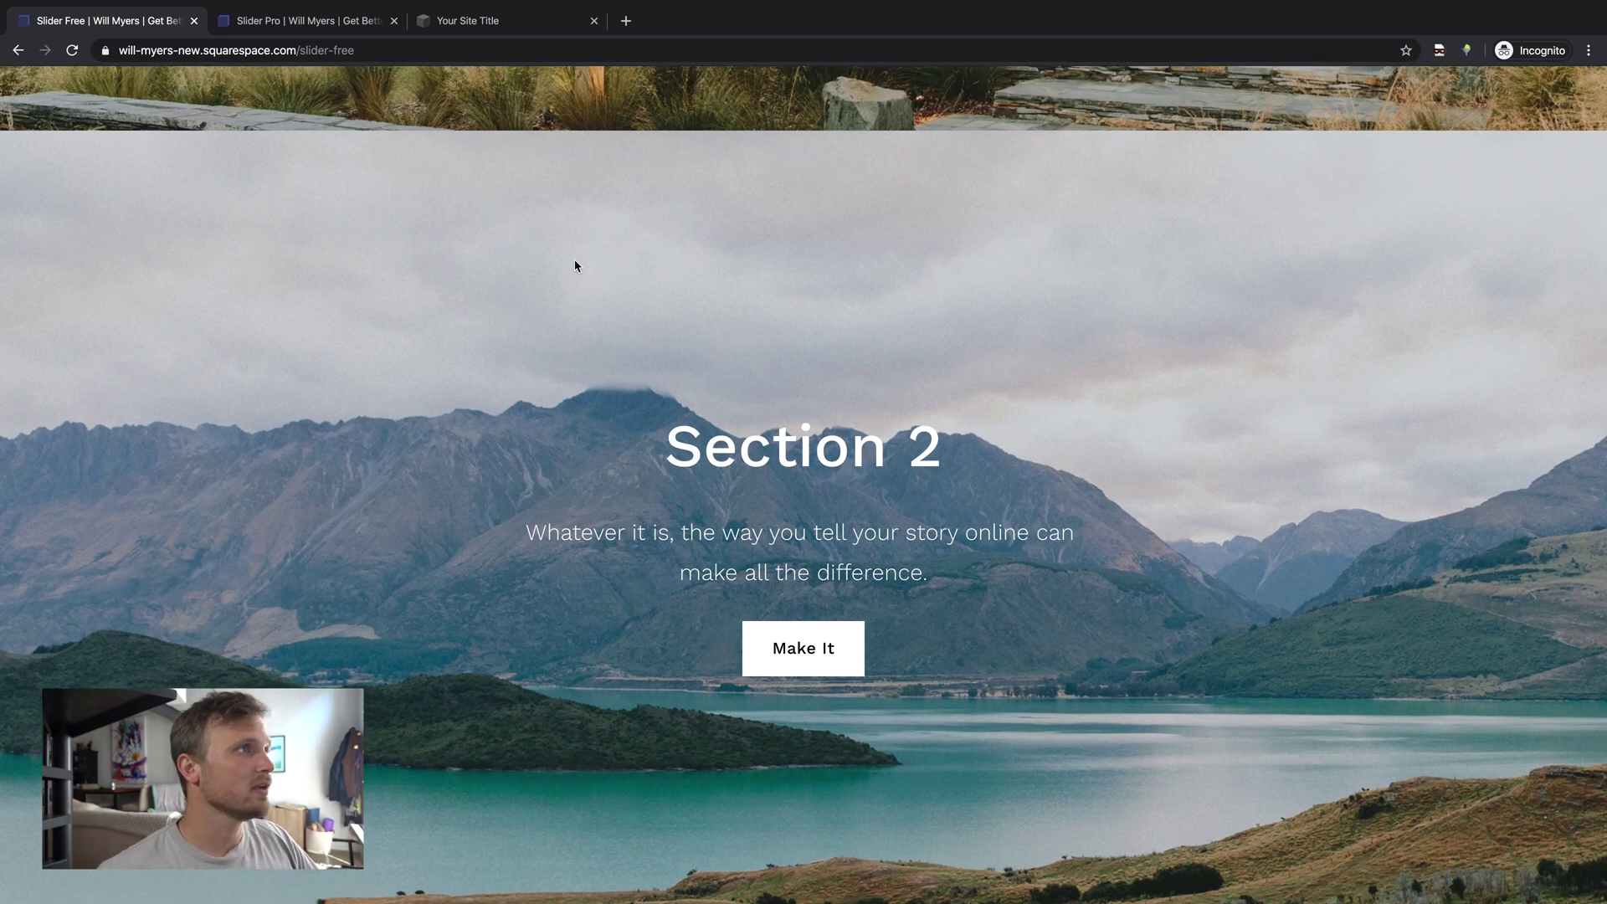
click(307, 24)
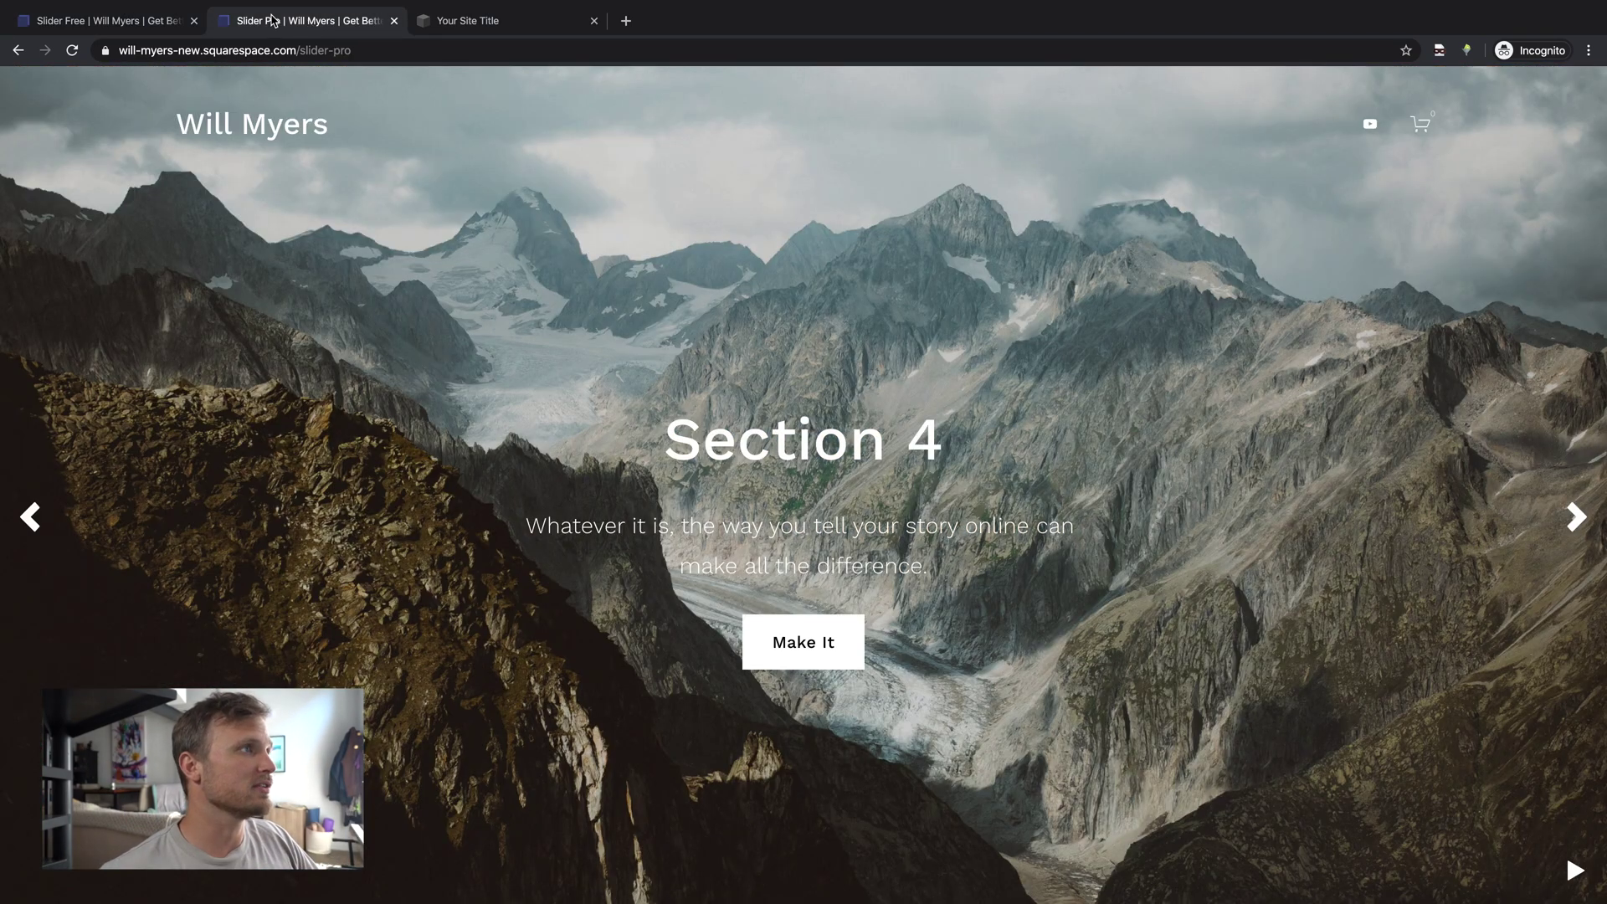
- Select the full Javascript block in the article's Code section, then go back to Slider Free's editor
click(159, 20)
key(super+grave)
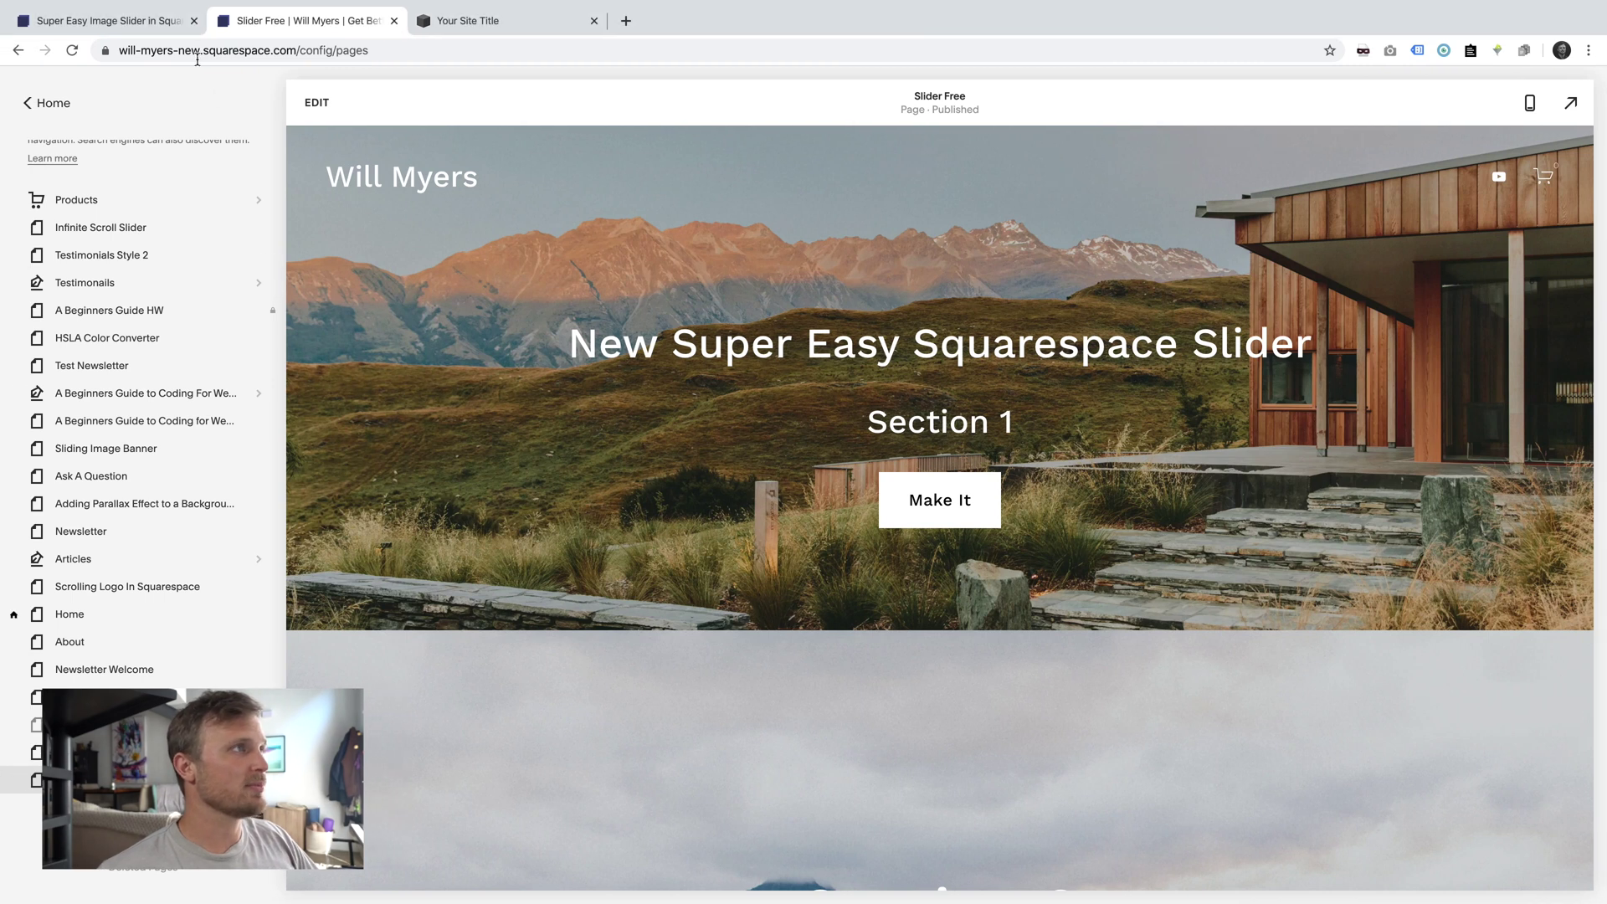
click(154, 28)
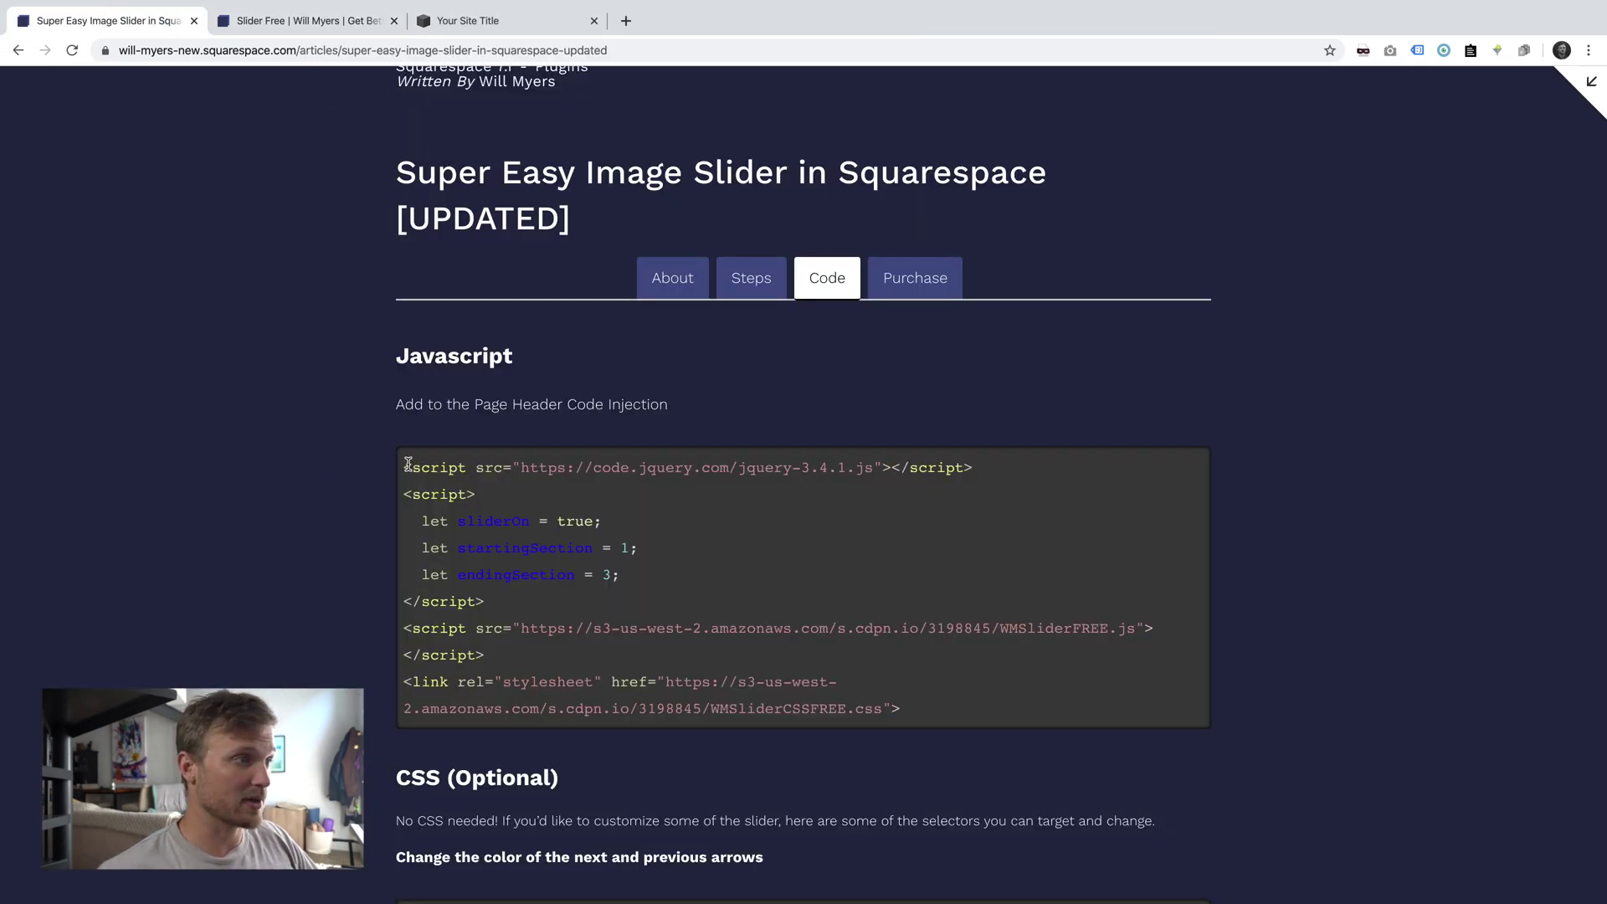
drag(408, 464, 1100, 728)
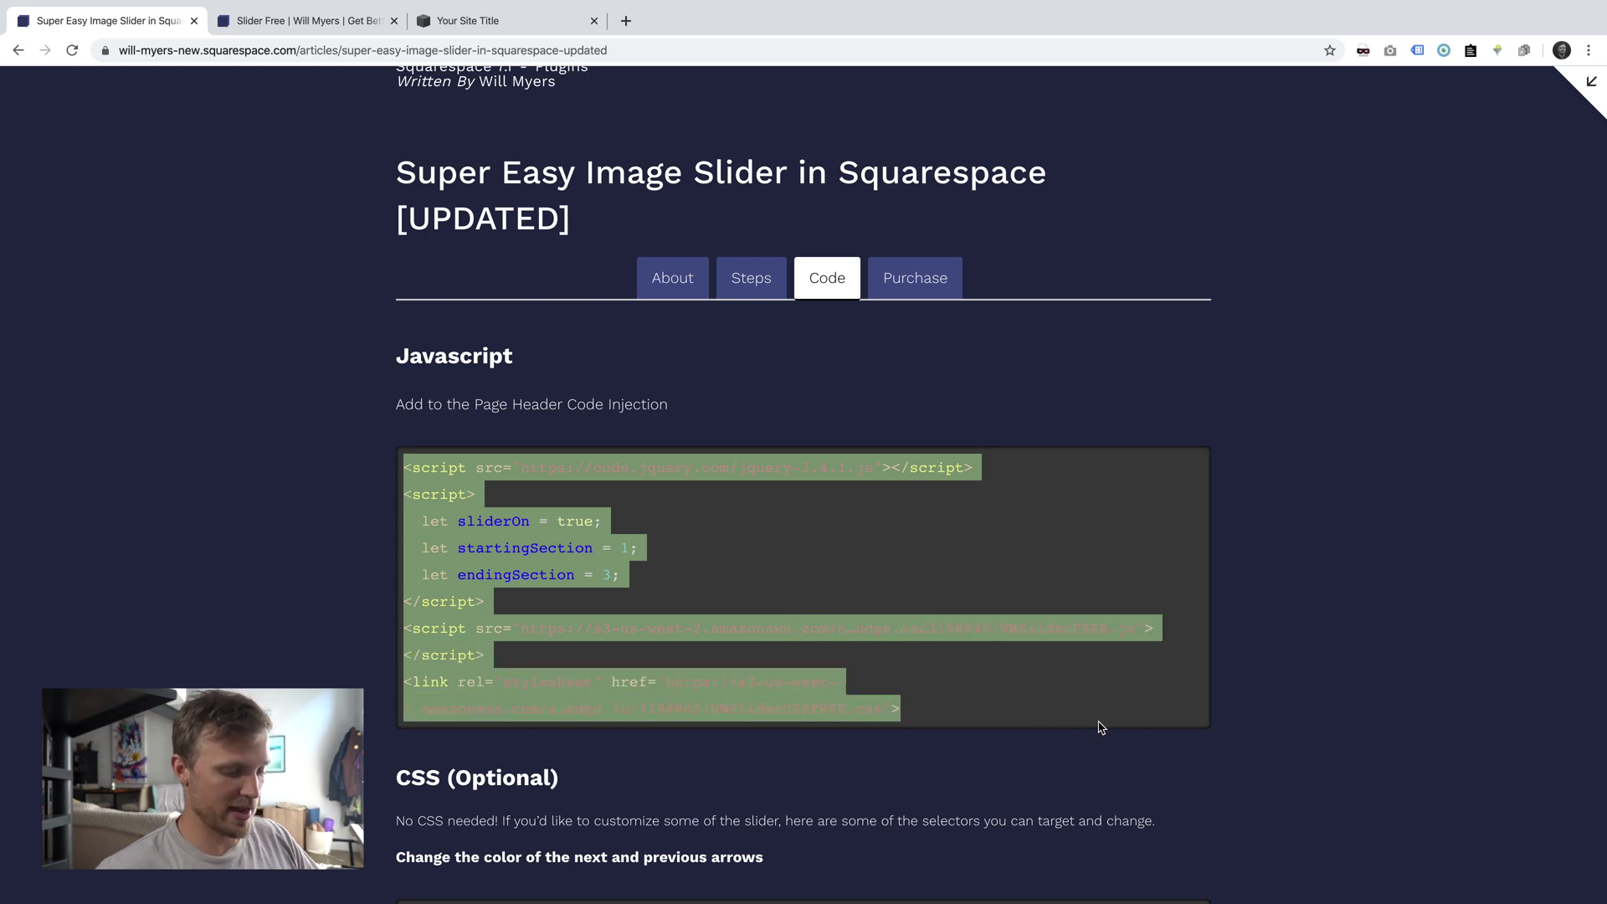
click(290, 25)
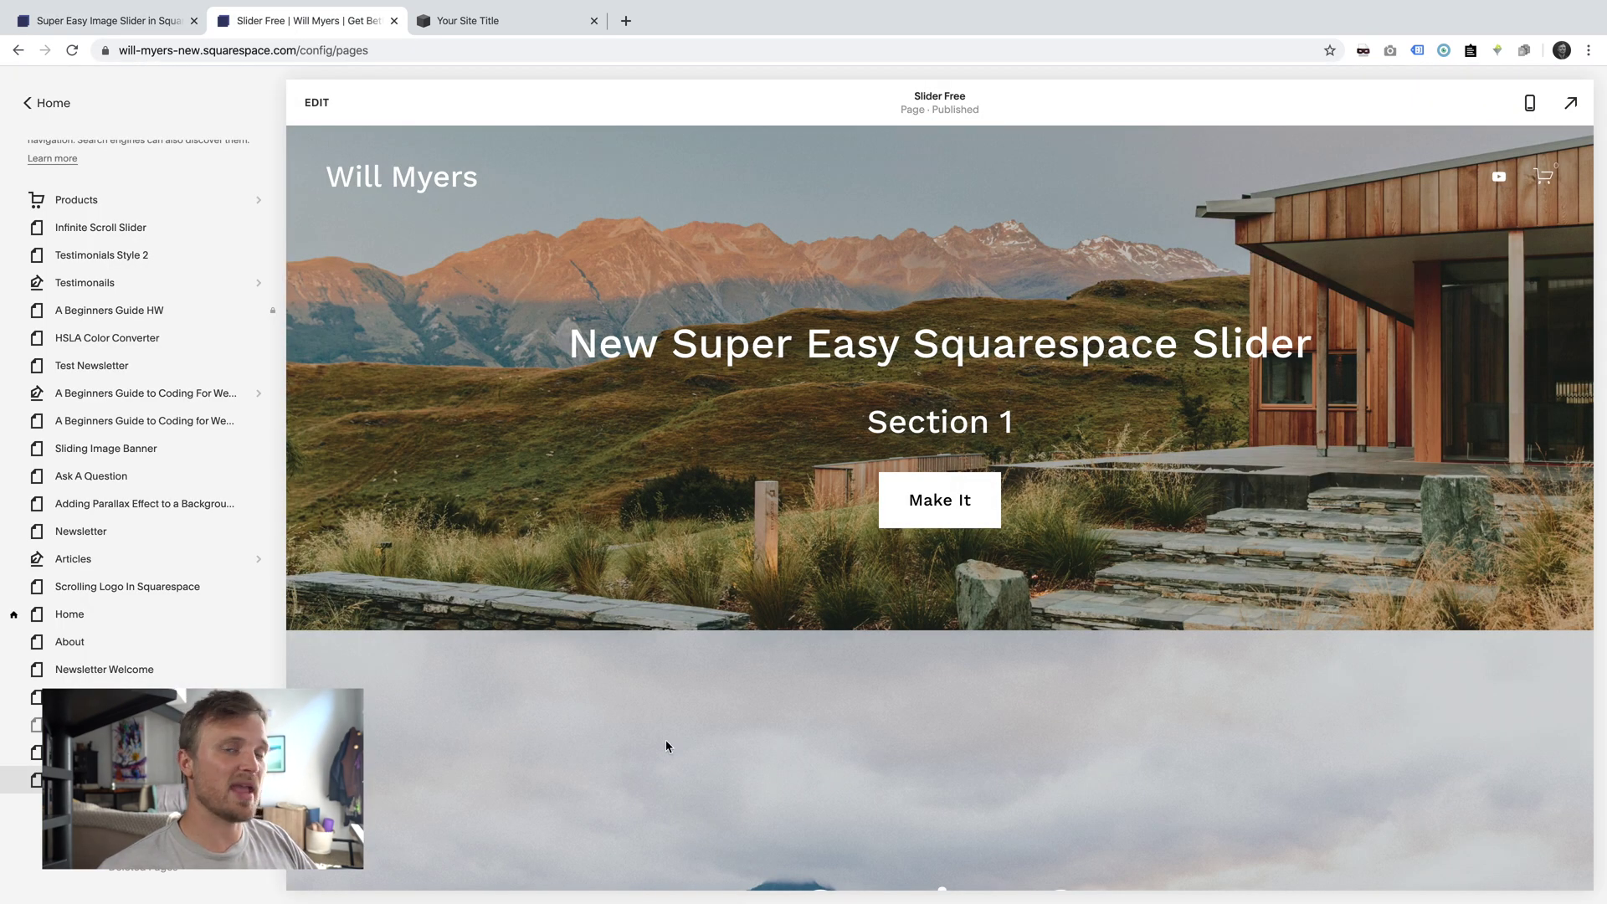
- Paste the slider script into Slider Free's Page Header Code Injection
scroll(756, 731, down, 1)
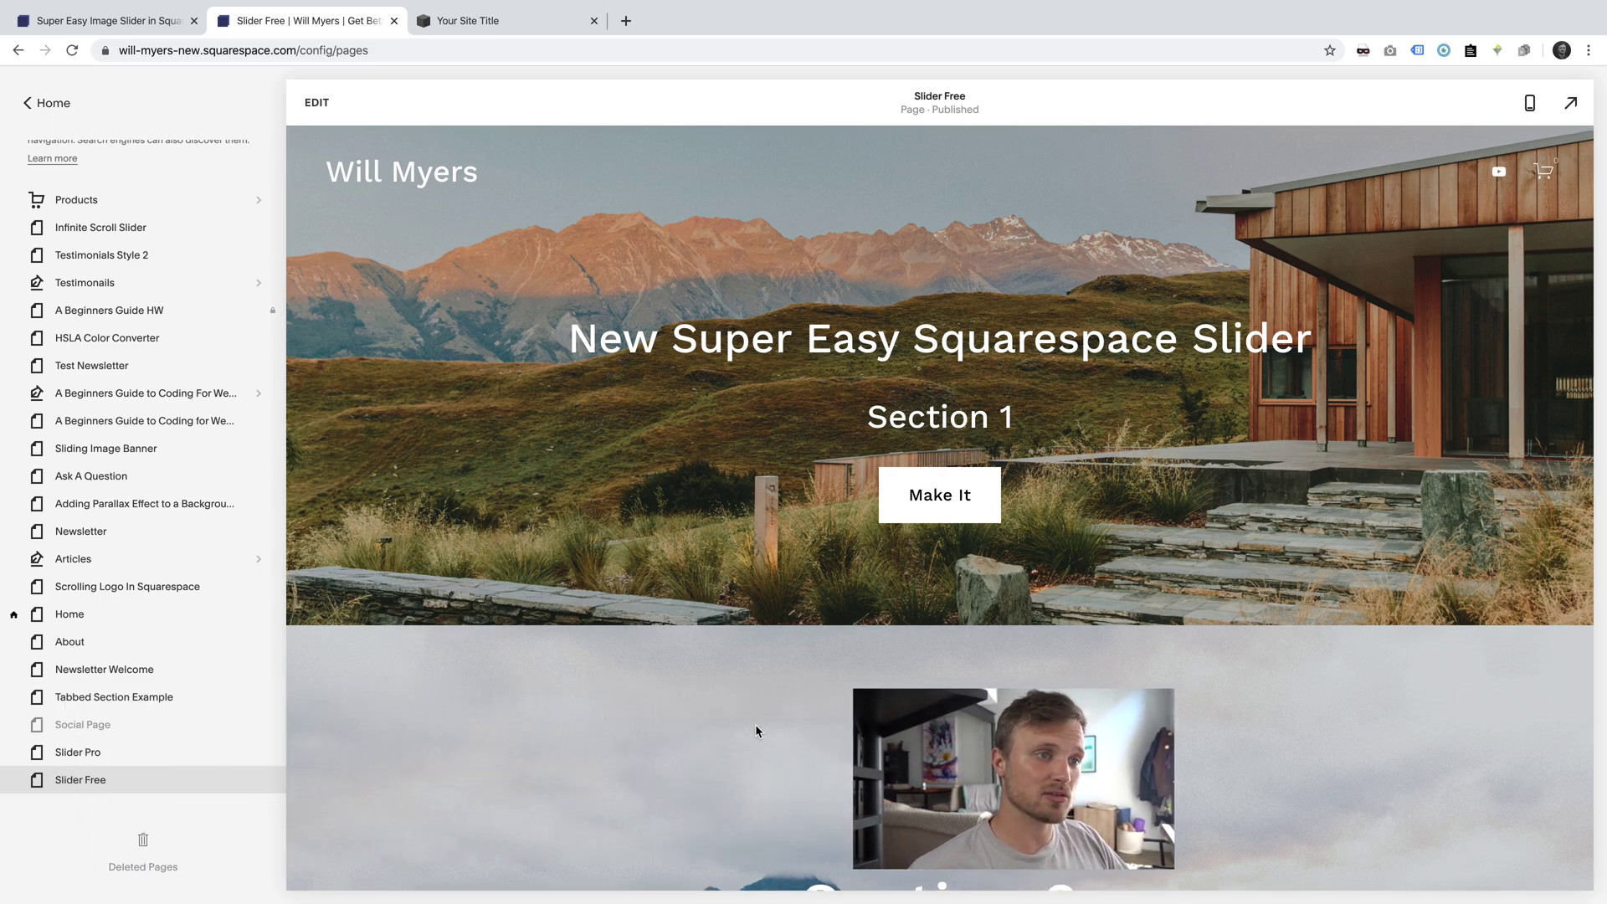
scroll(755, 730, down, 20)
scroll(755, 731, up, 20)
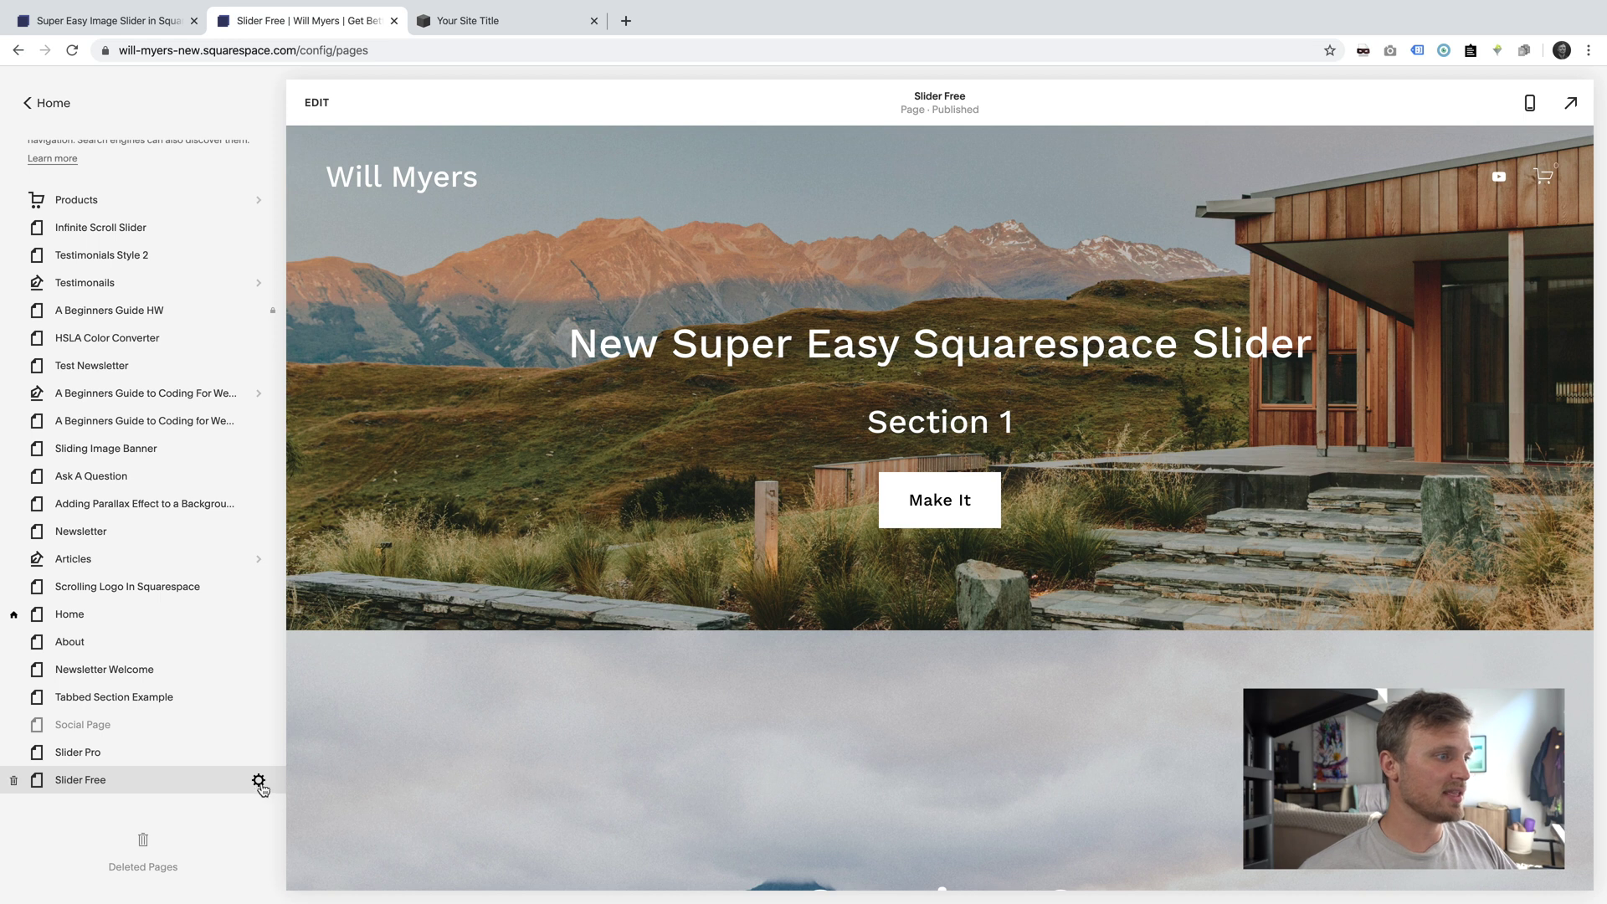
click(258, 780)
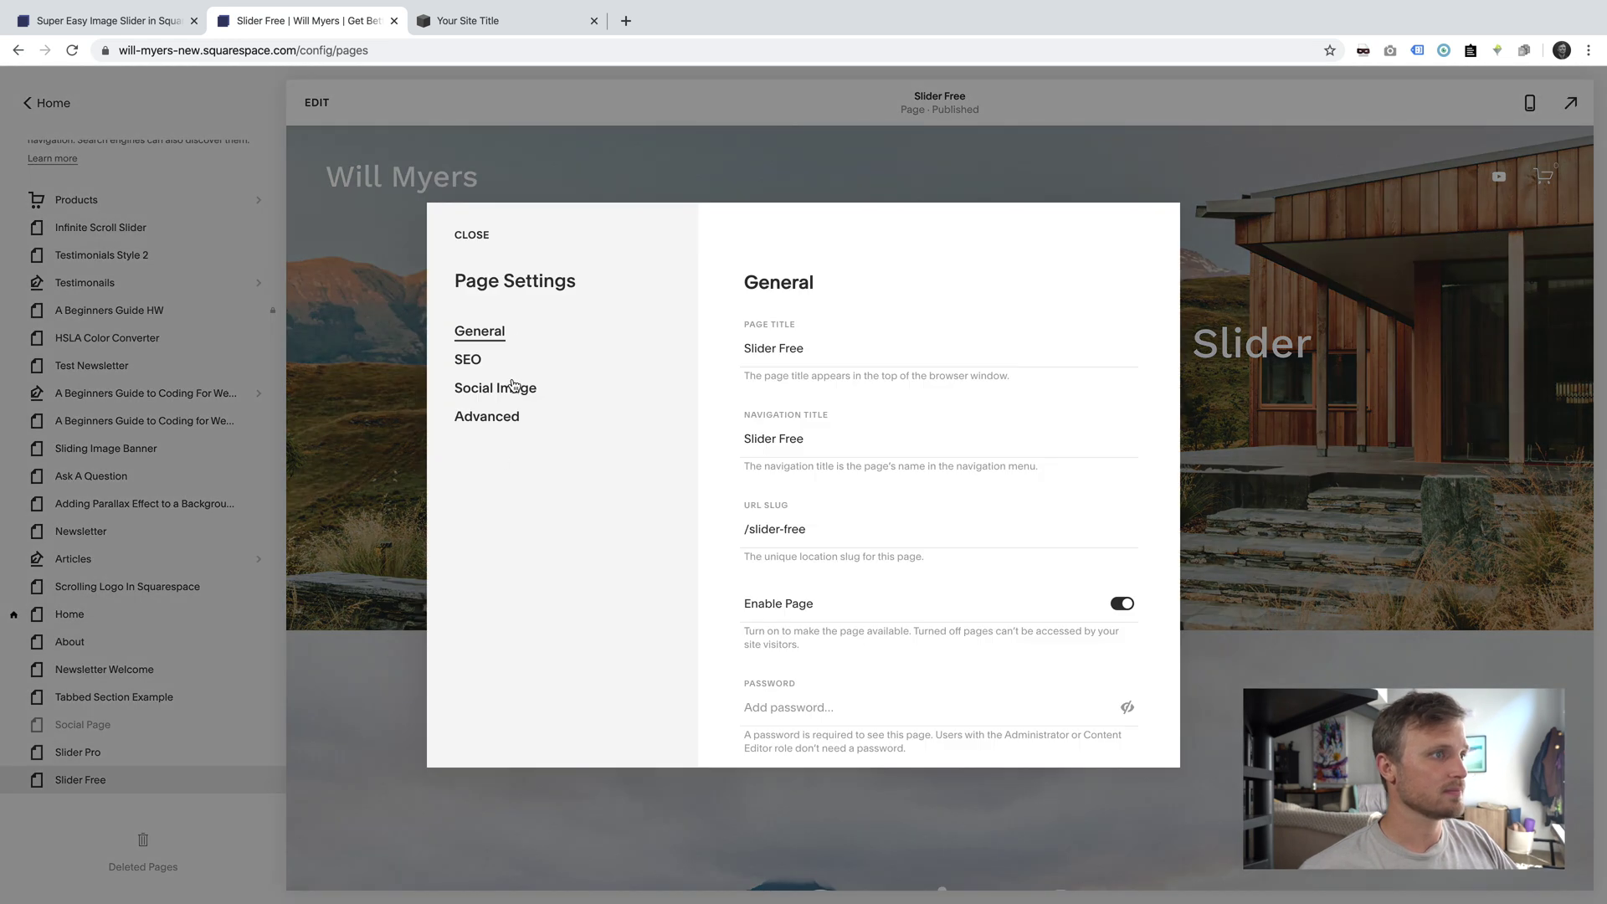
click(486, 417)
click(894, 424)
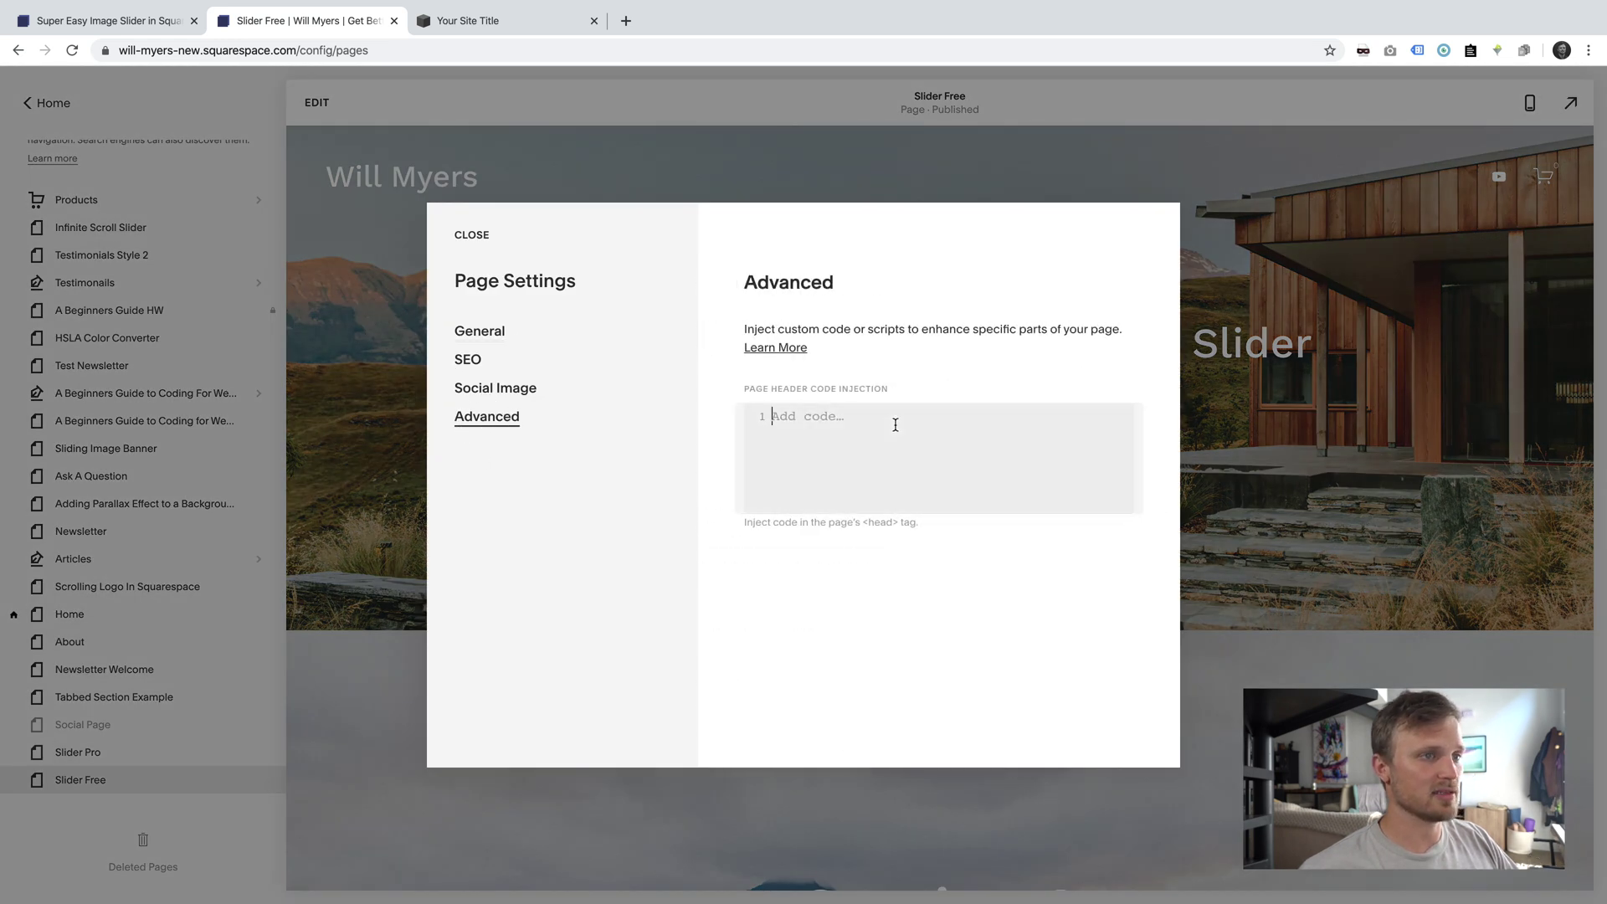
text(<script src="https://code.jquery.com/jquery-3.4.1.js"></script> <script>   let sliderOn = true;   let startingSection = 1;   let endingSection = 3; </script> <script src="https://s3-us-west-2.amazonaws.com/s.cdpn.io/3198845/WMSliderFREE.js"></script> <link rel="stylesheet" href="https://s3-us-west-2.amazonaws.com/s.cdpn.io/3198845/WMSliderCSSFREE.css">)
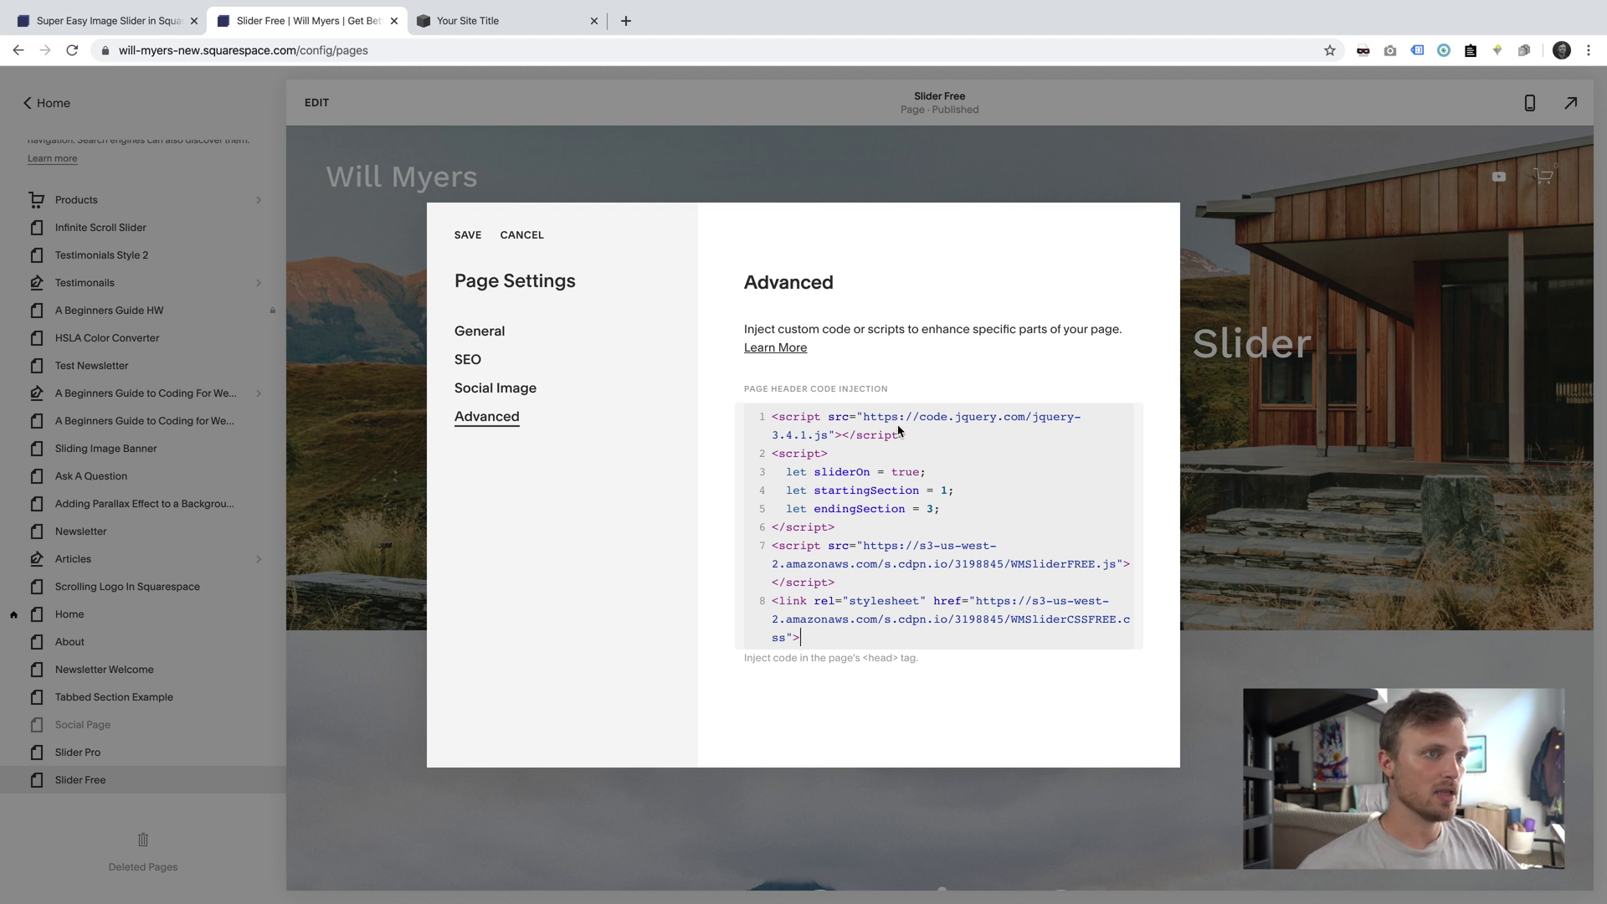
- Change endingSection to 5 in the injected code and save
click(769, 418)
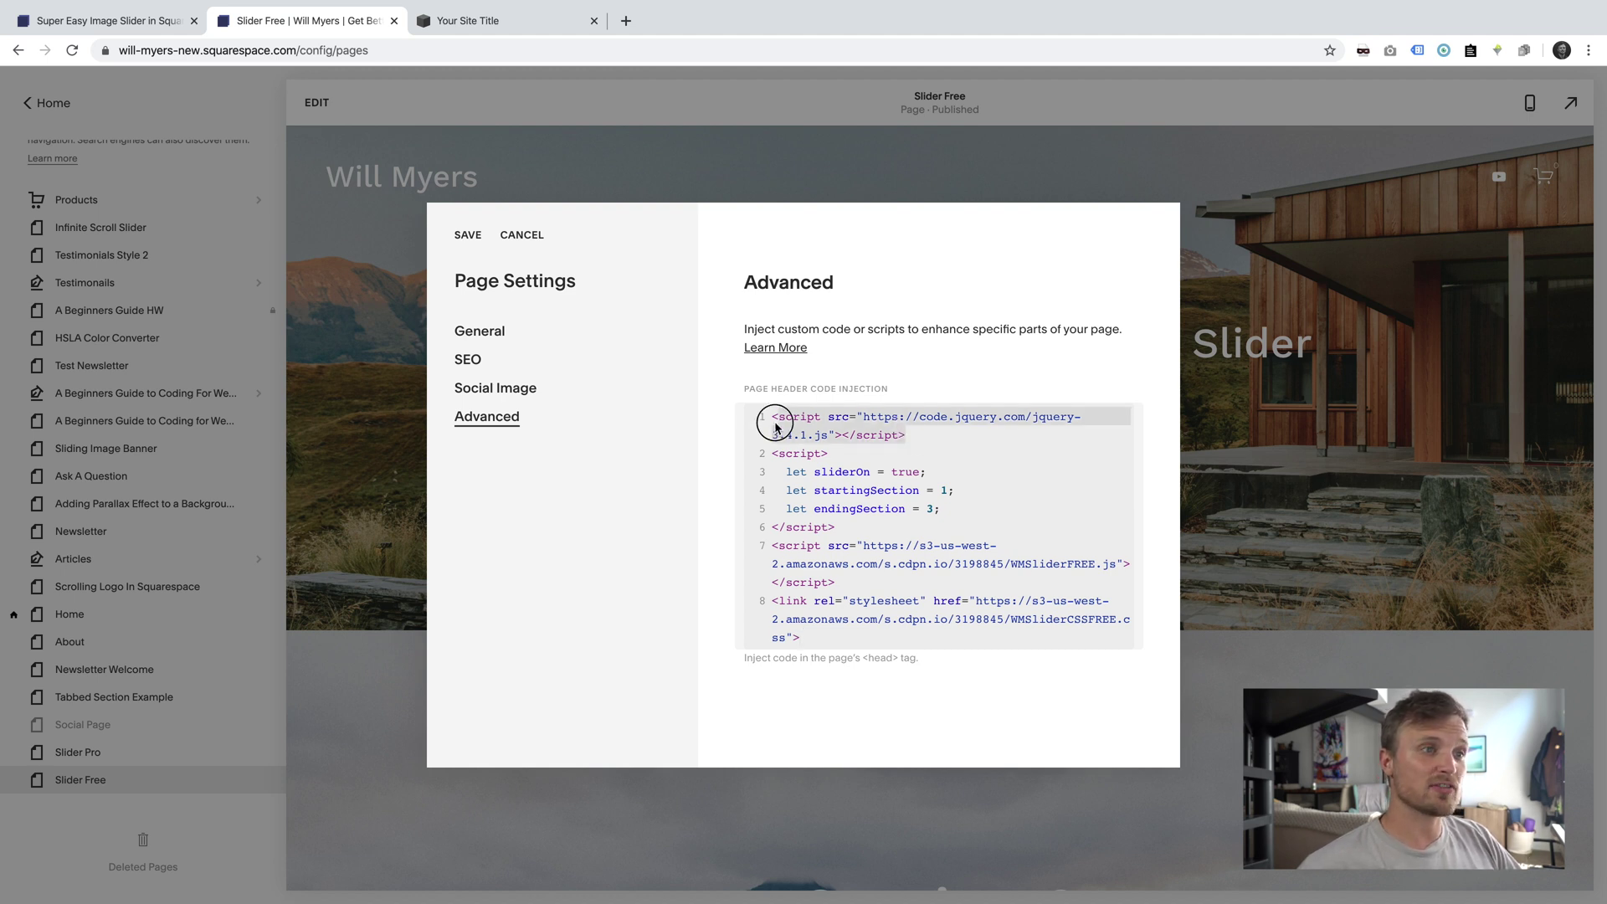
click(950, 489)
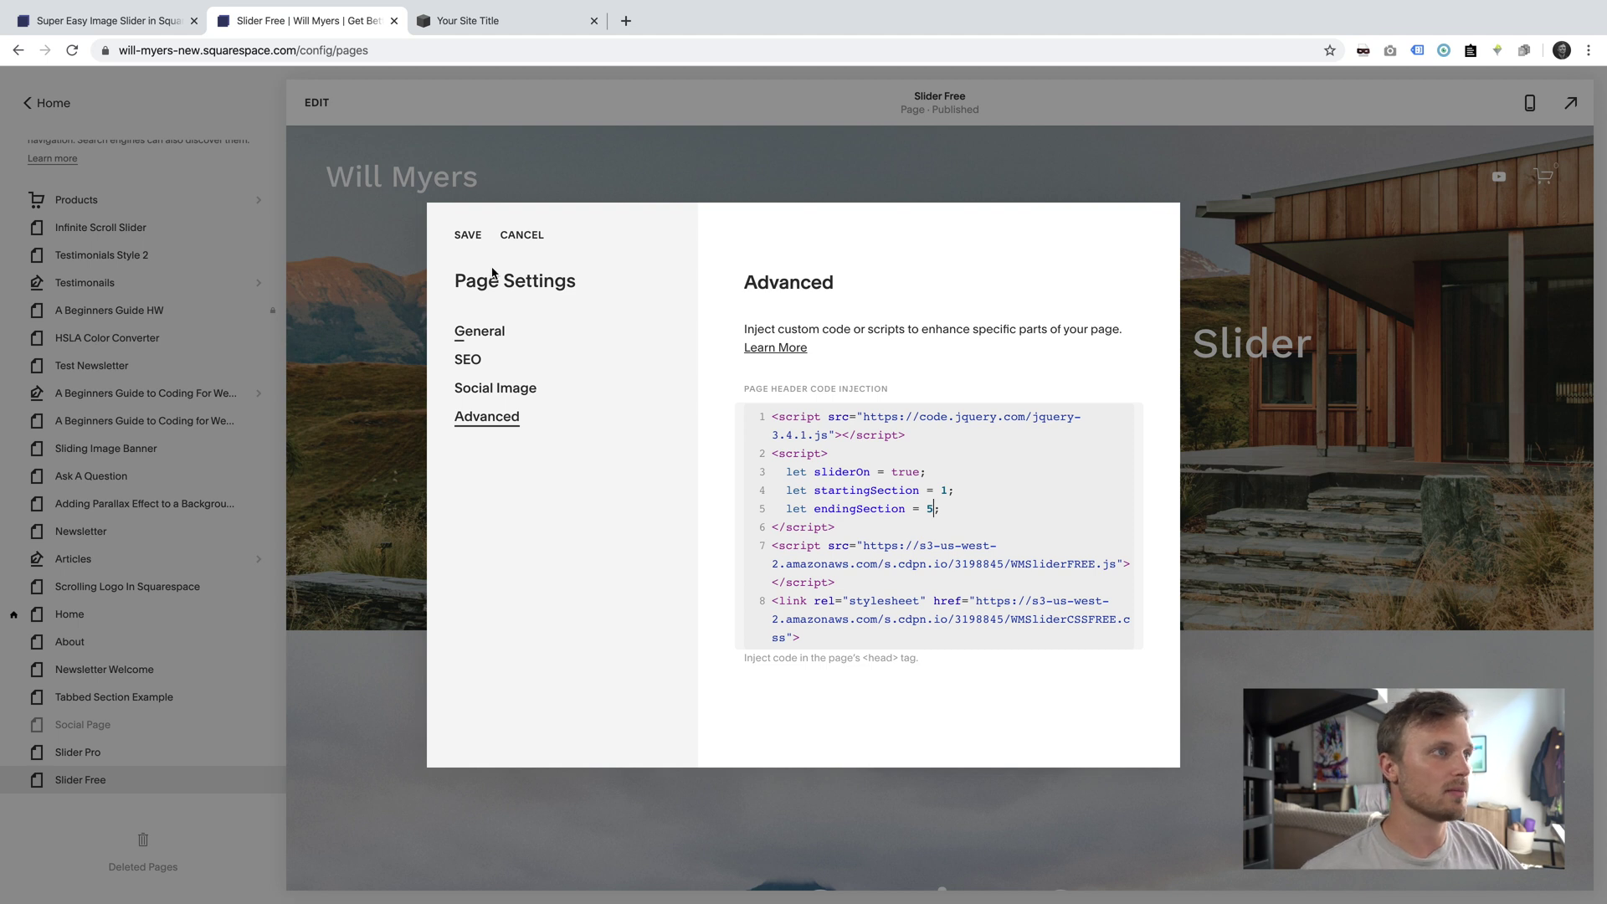
click(468, 235)
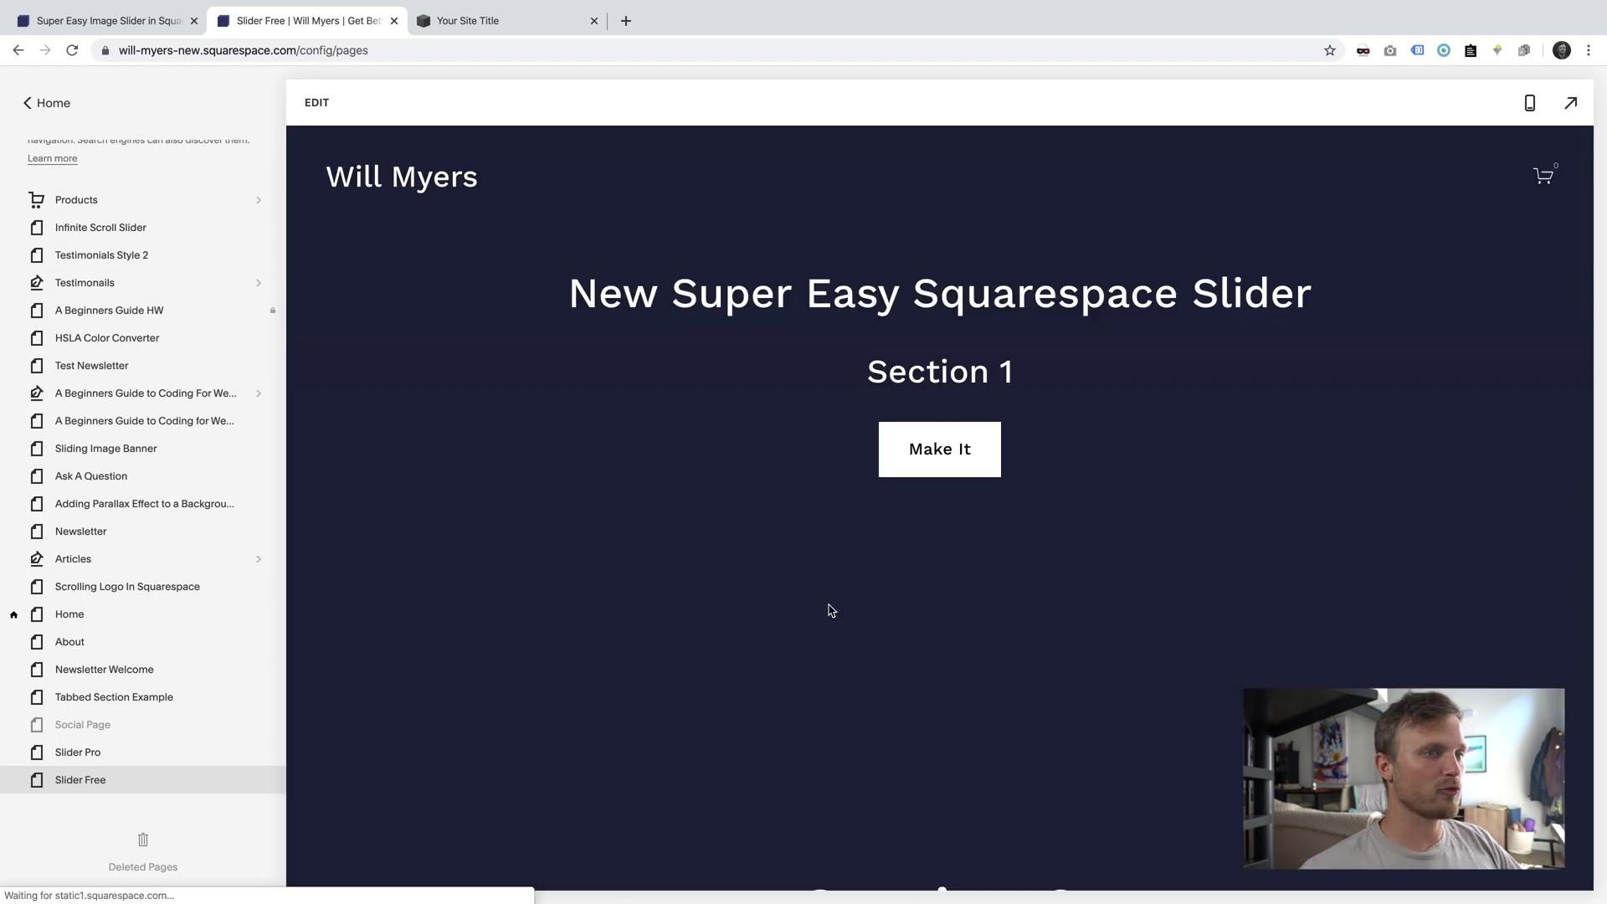
- Scroll through the Slider Free page to view the new slider
scroll(634, 431, down, 10)
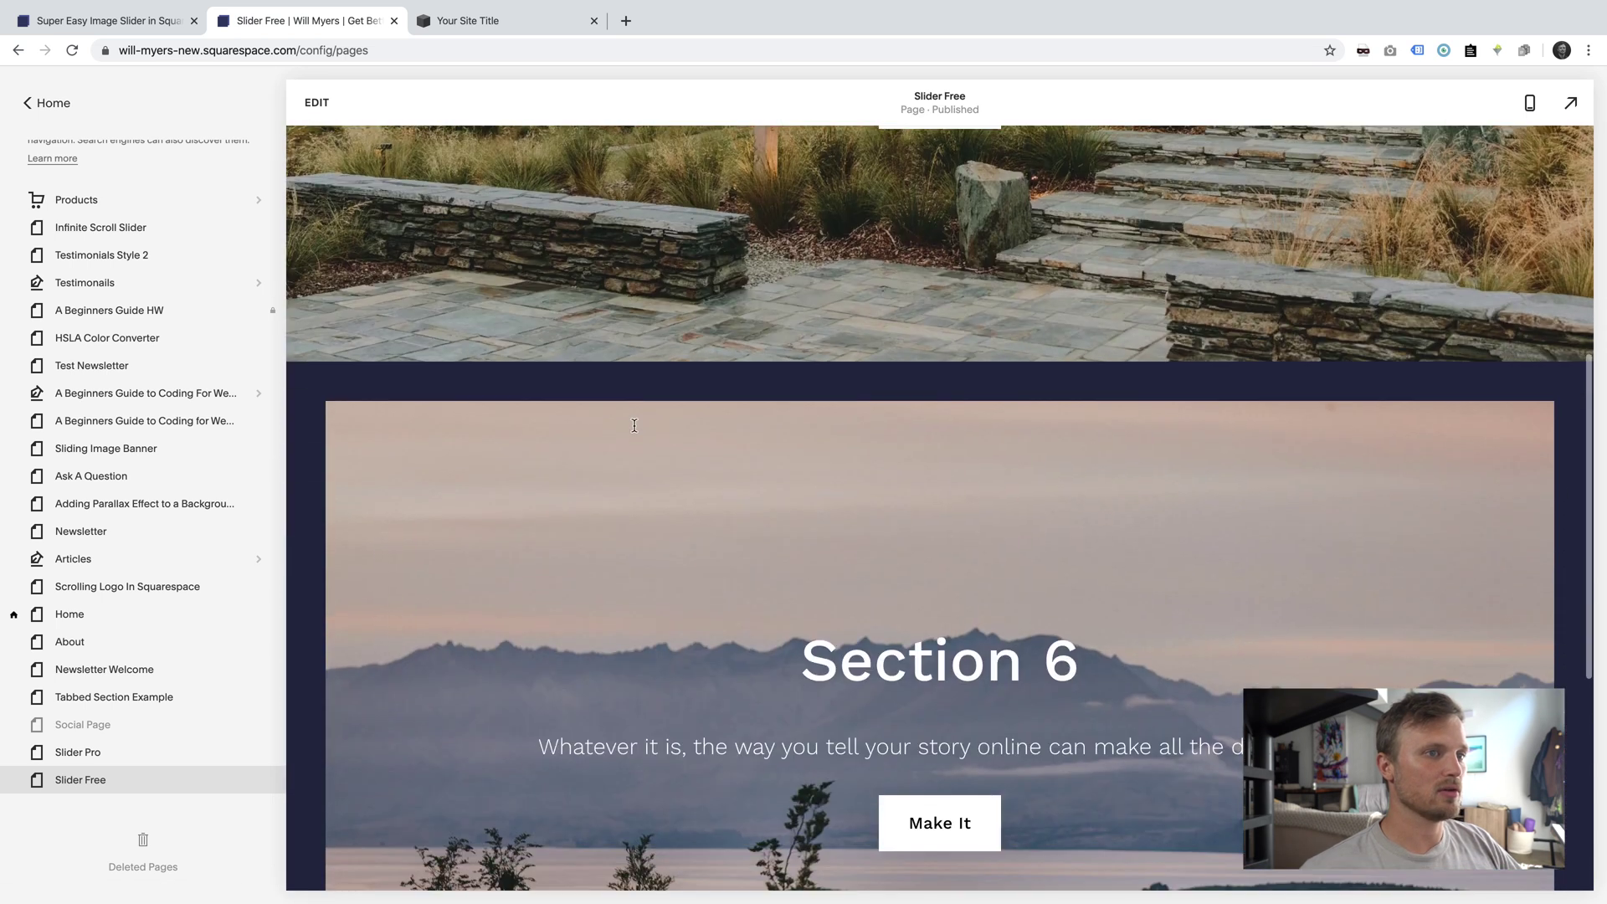
scroll(634, 431, up, 8)
scroll(634, 431, up, 2)
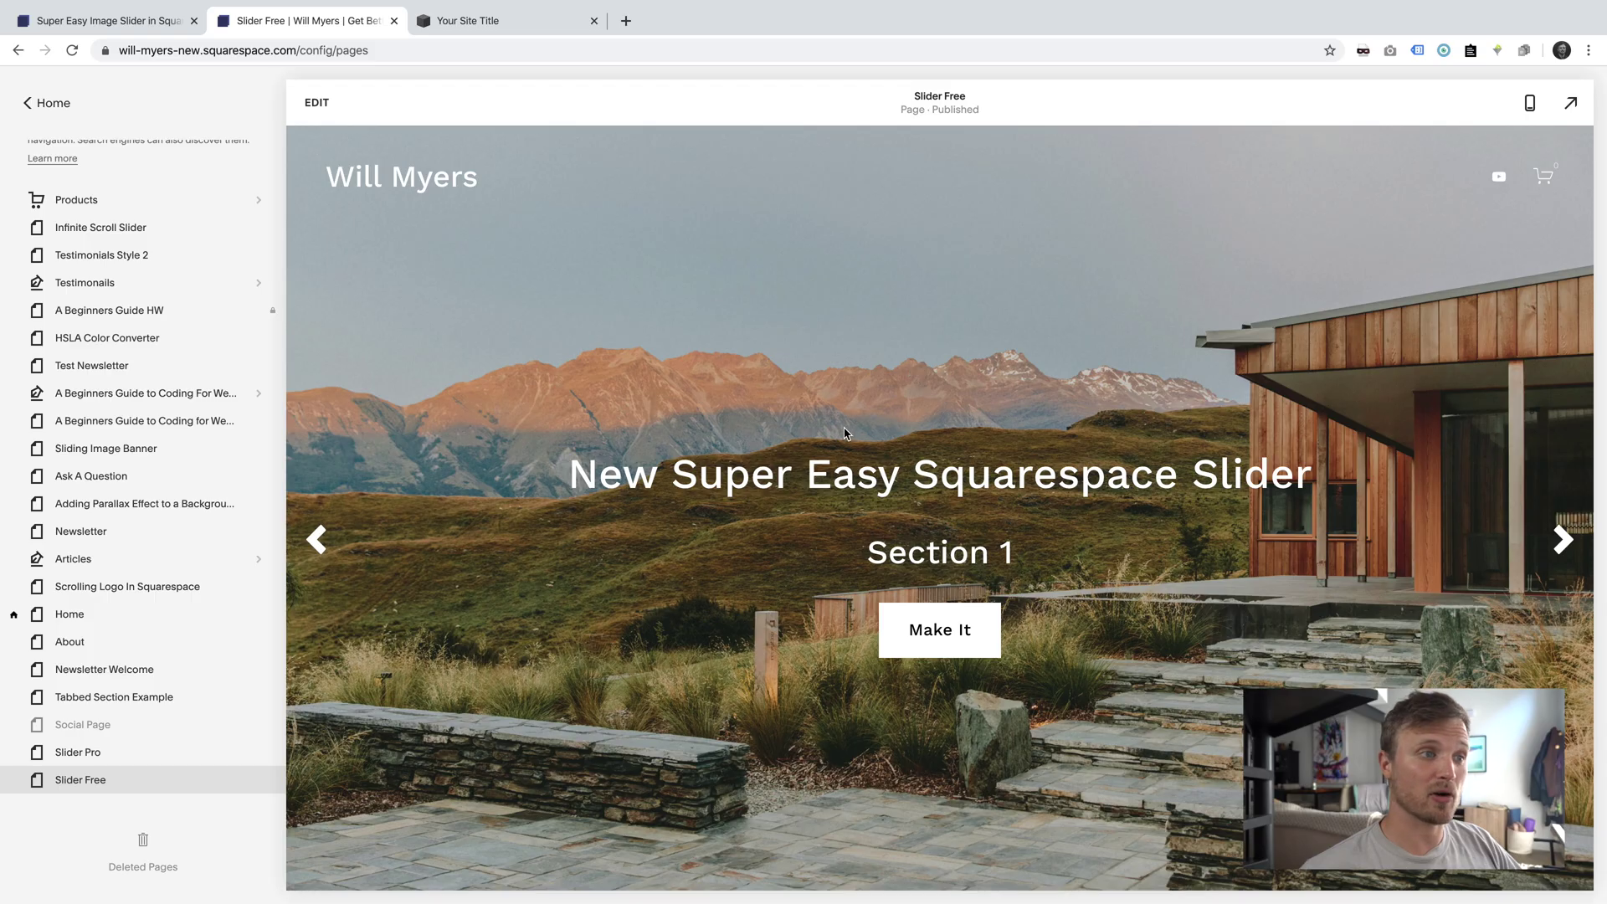
scroll(844, 433, down, 10)
scroll(844, 432, up, 9)
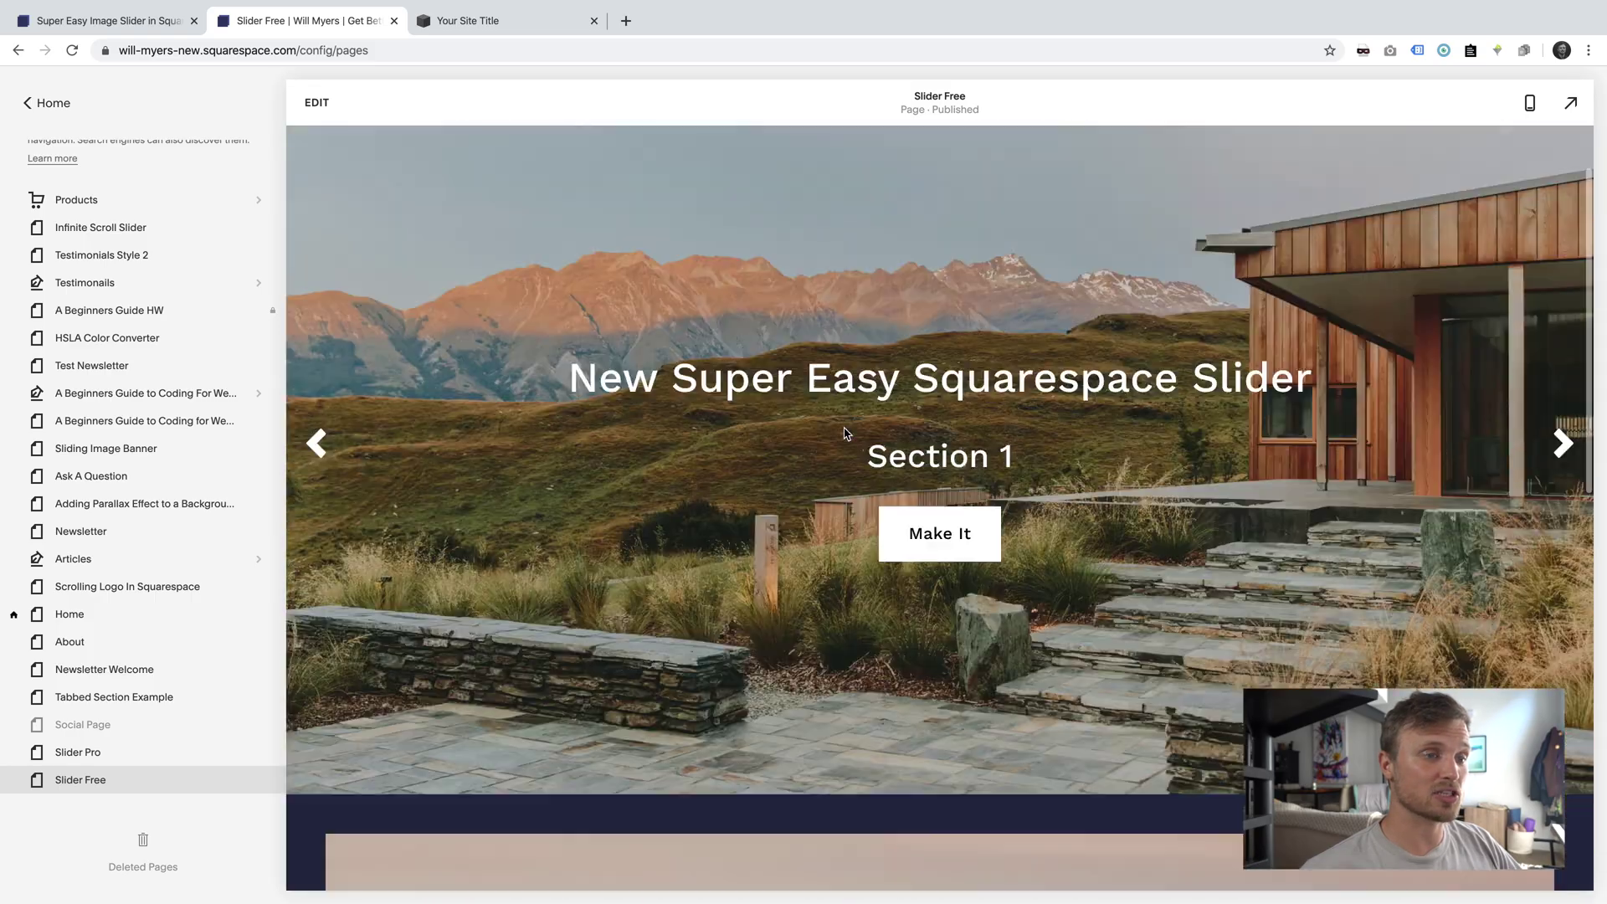
scroll(1062, 585, down, 5)
scroll(1544, 583, up, 6)
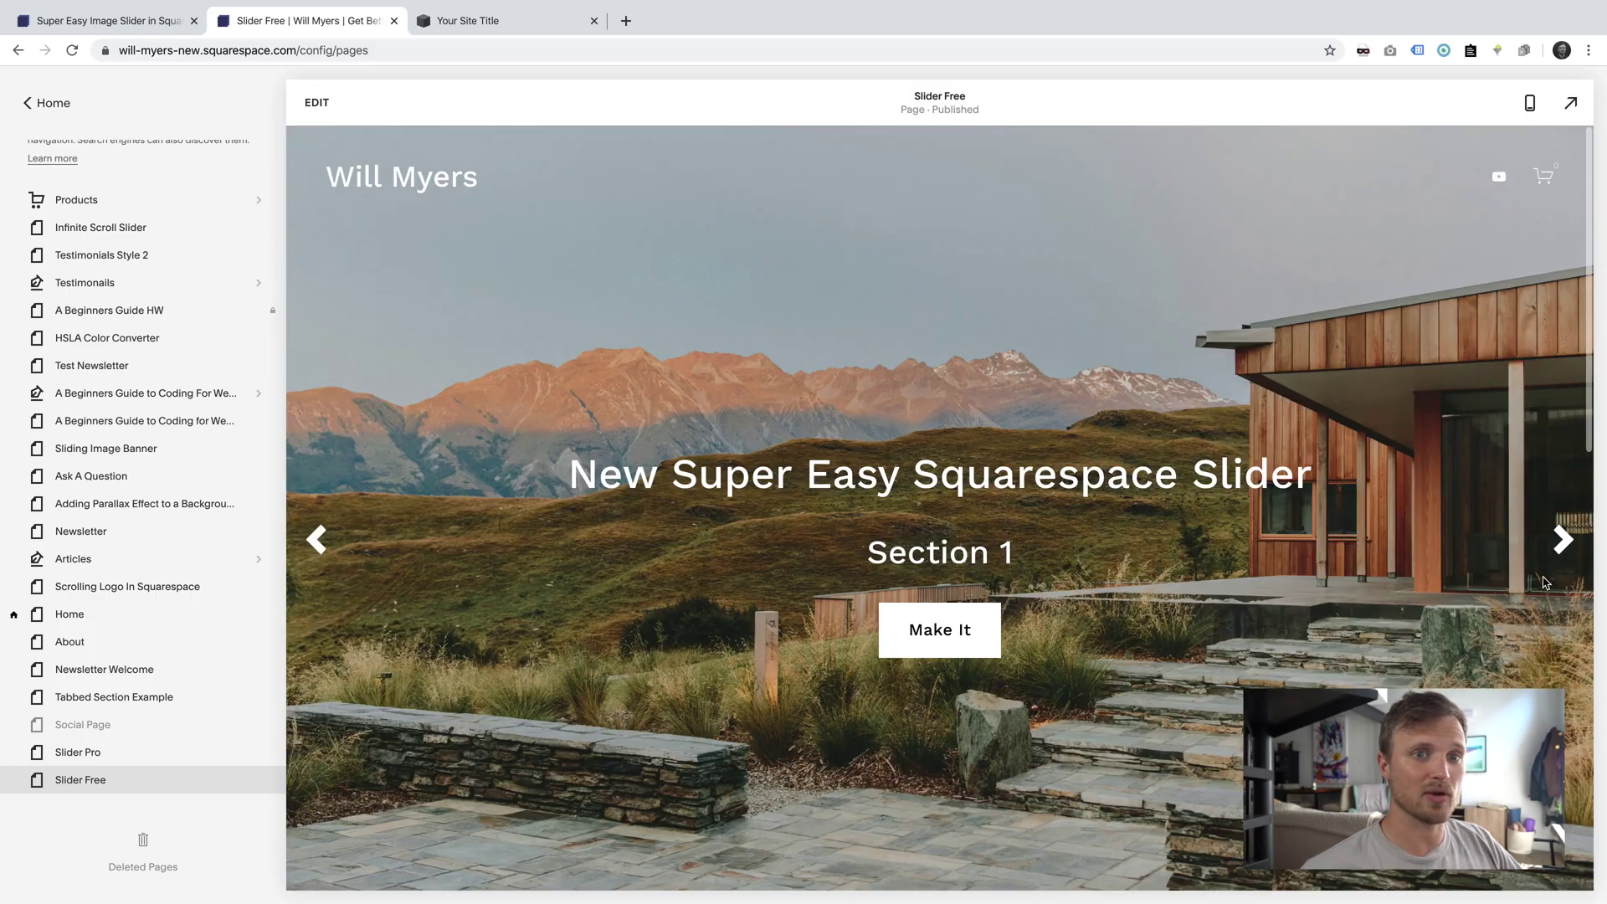
- Advance the slider four times to Section 5, then switch to the test site's editor
click(1558, 550)
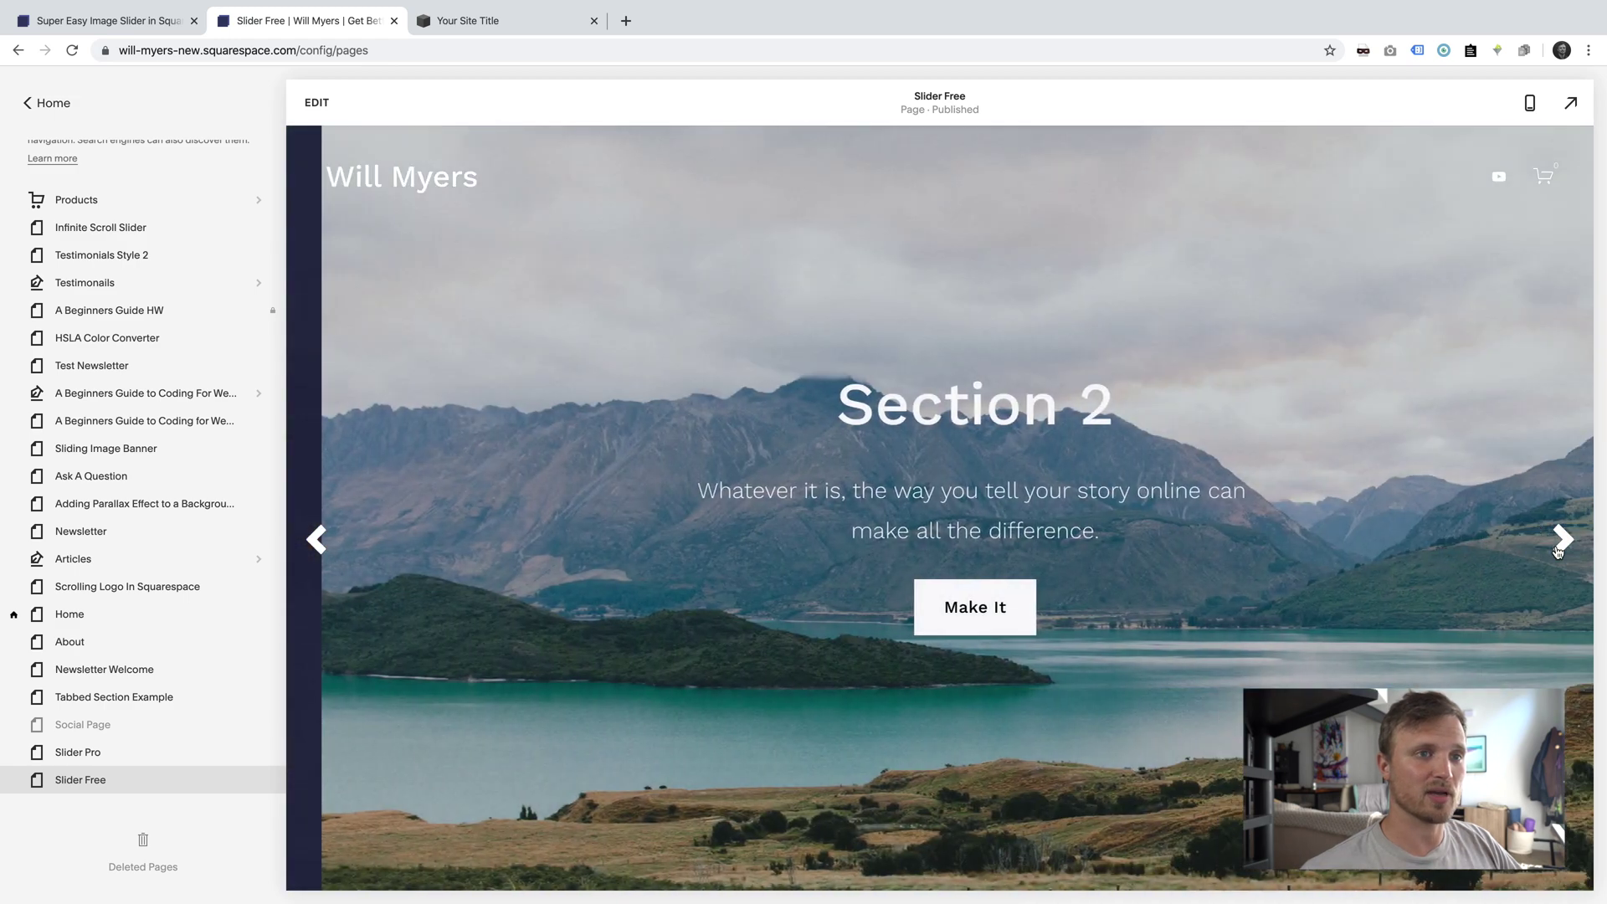
click(1558, 549)
click(1558, 549)
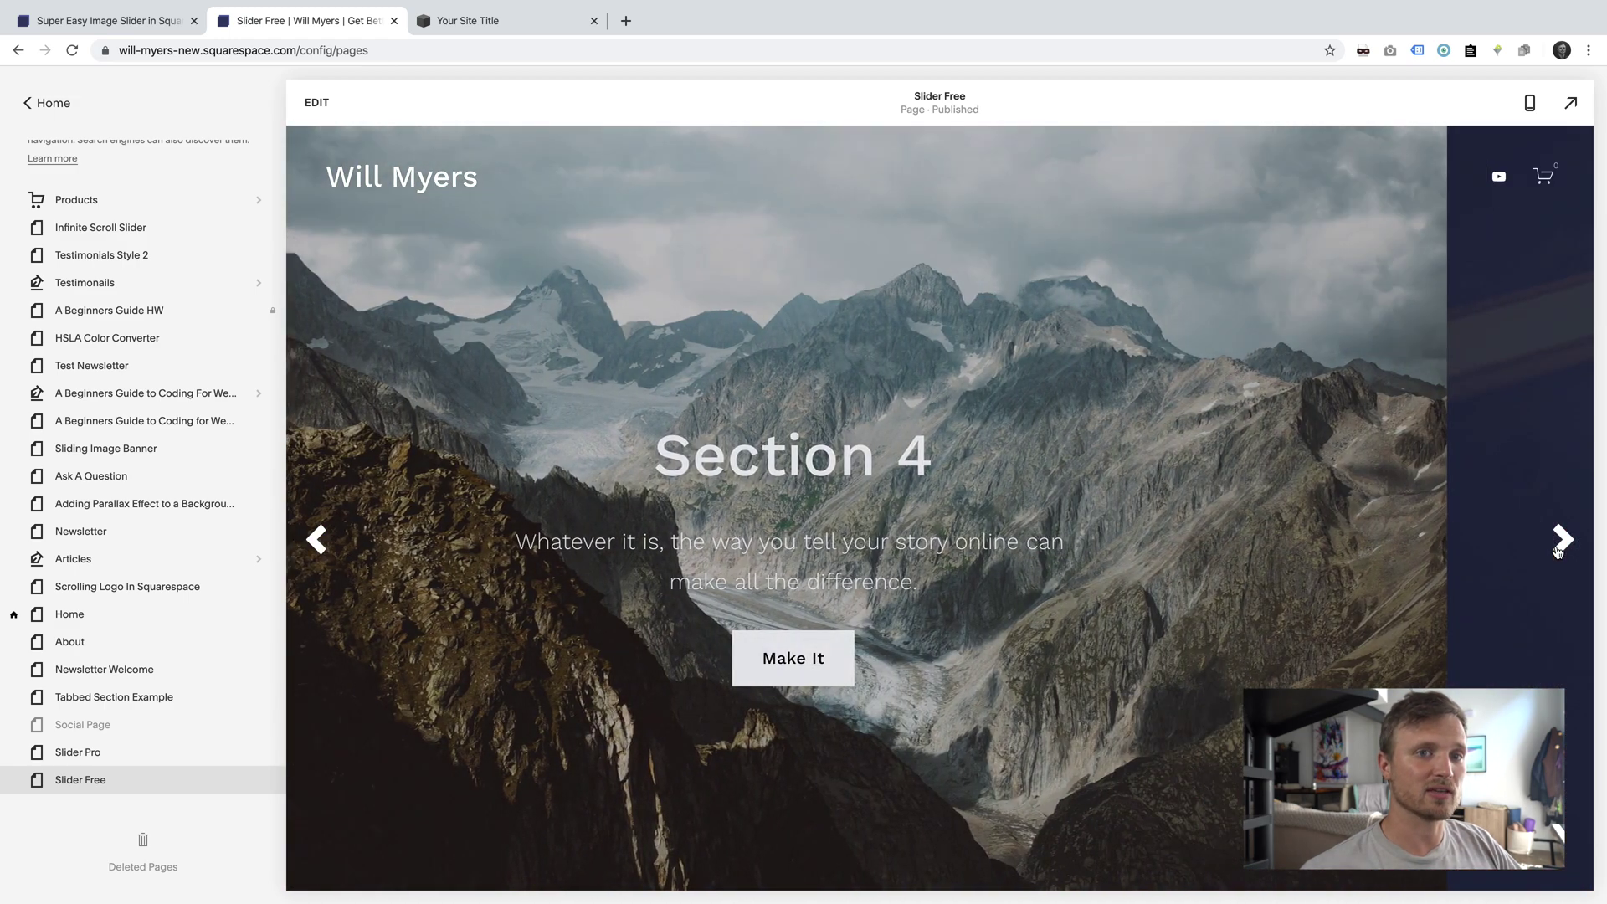
click(1558, 550)
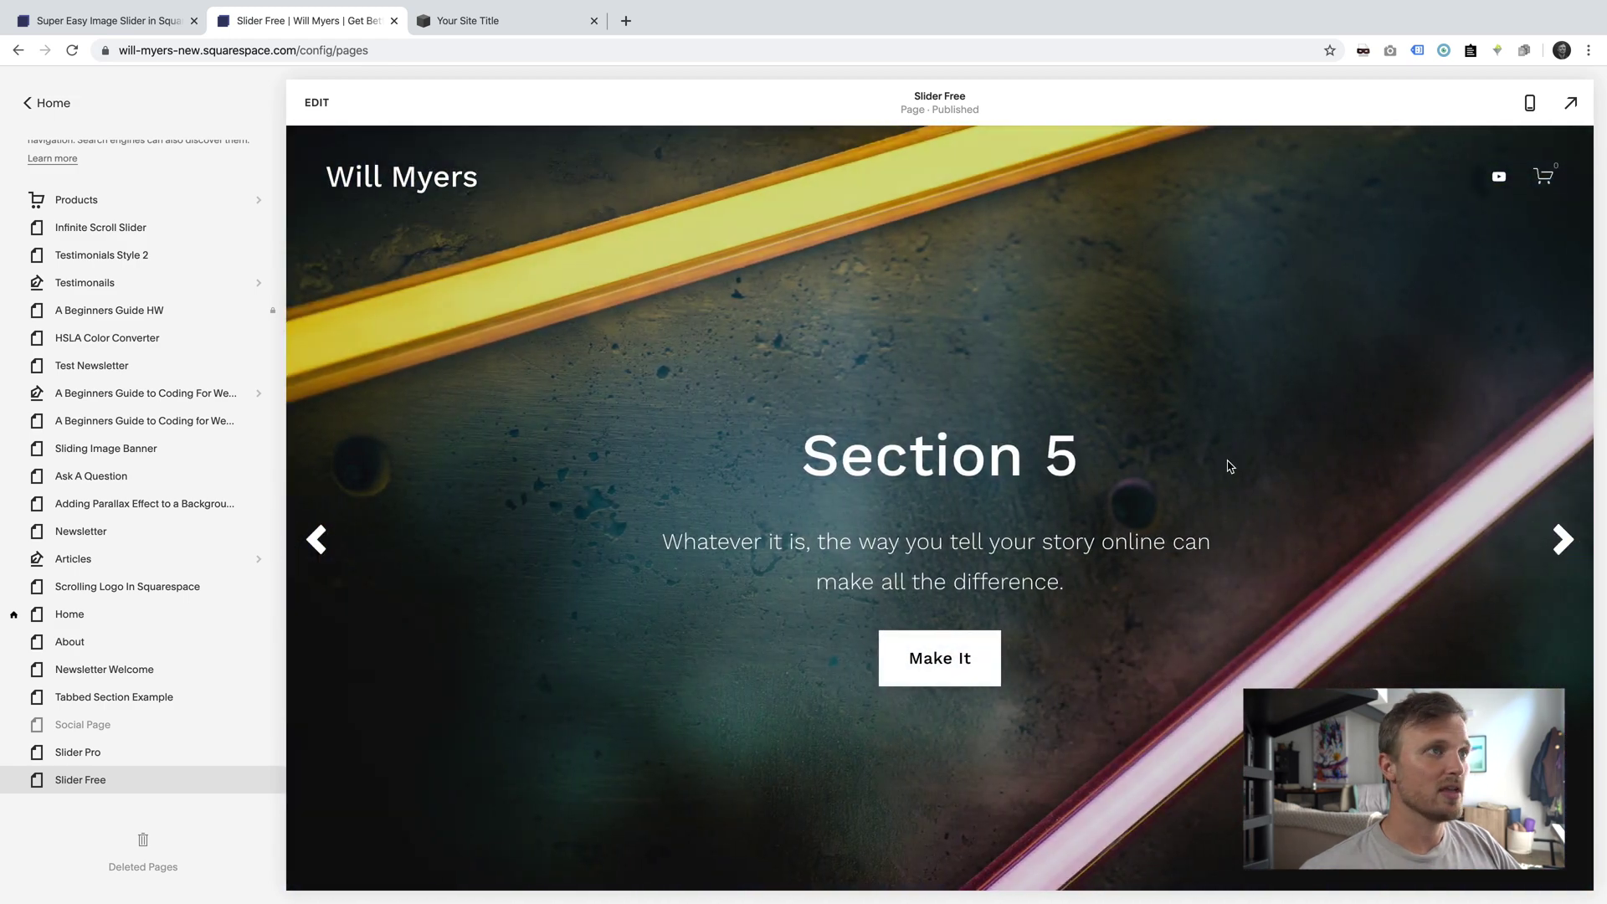
click(503, 23)
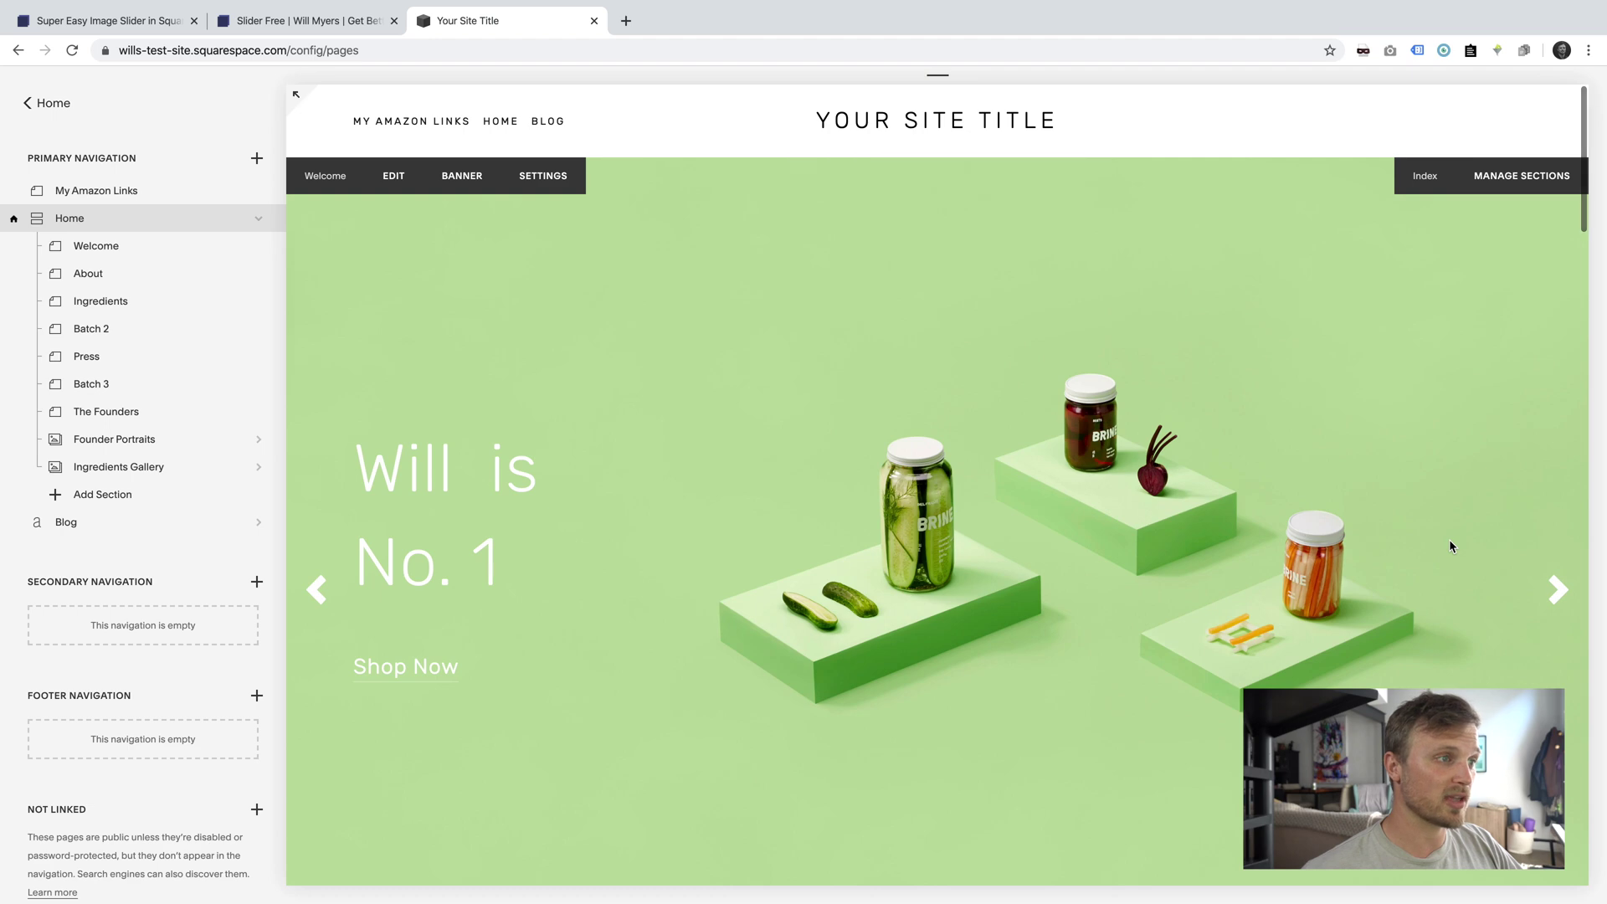
- Step the test site's home slider forward to Quality Ingredients, then return to Slider Free
click(1557, 591)
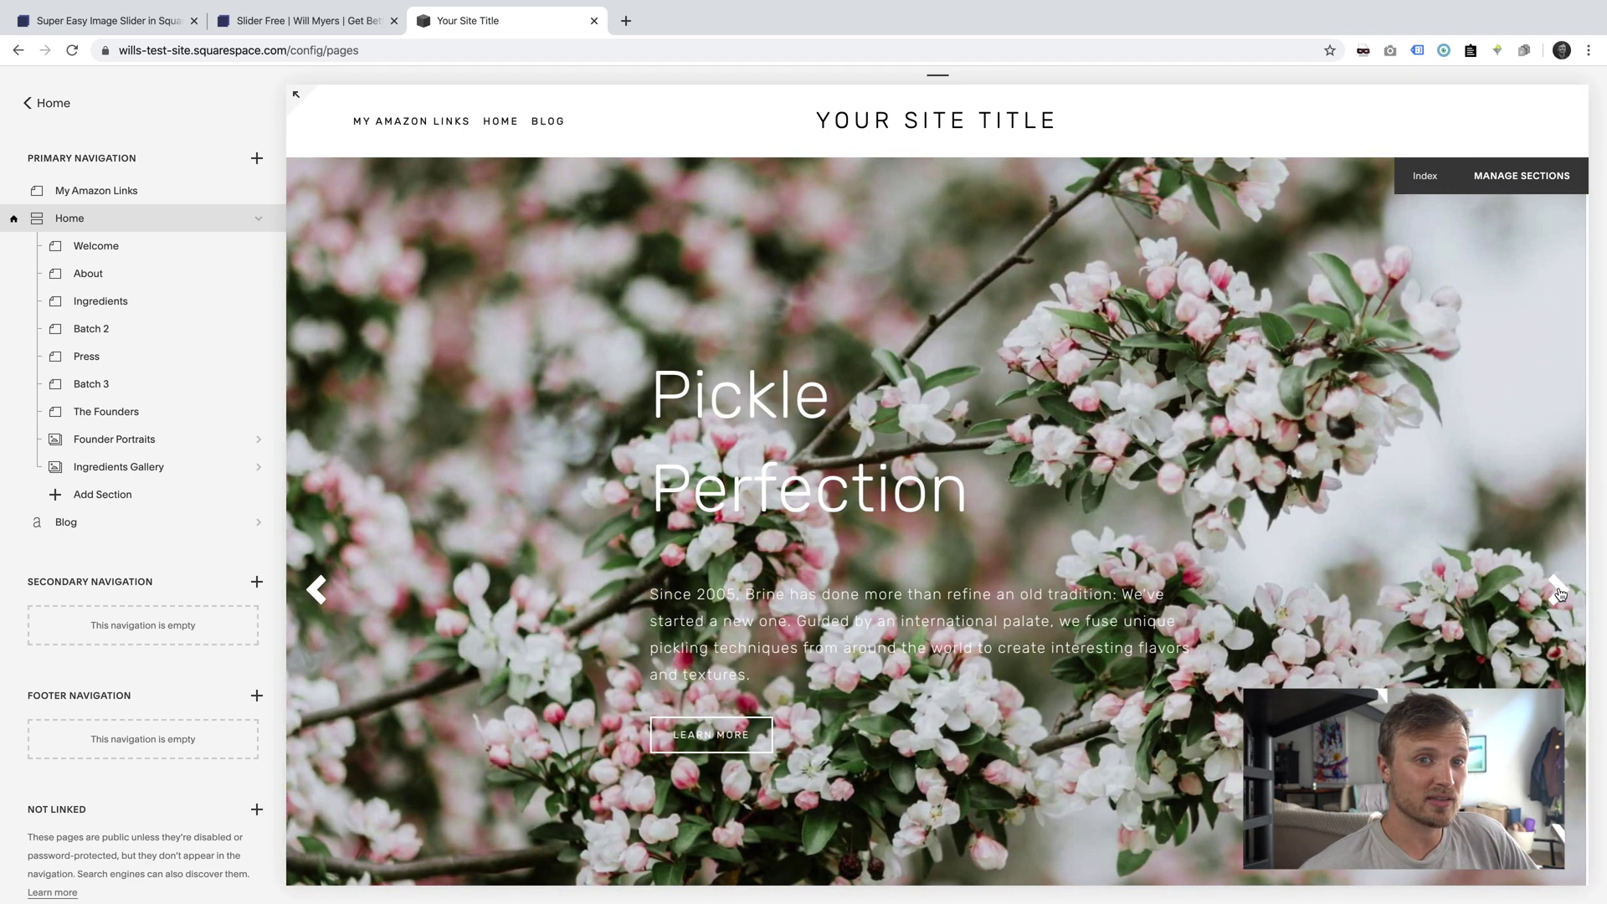
click(1557, 591)
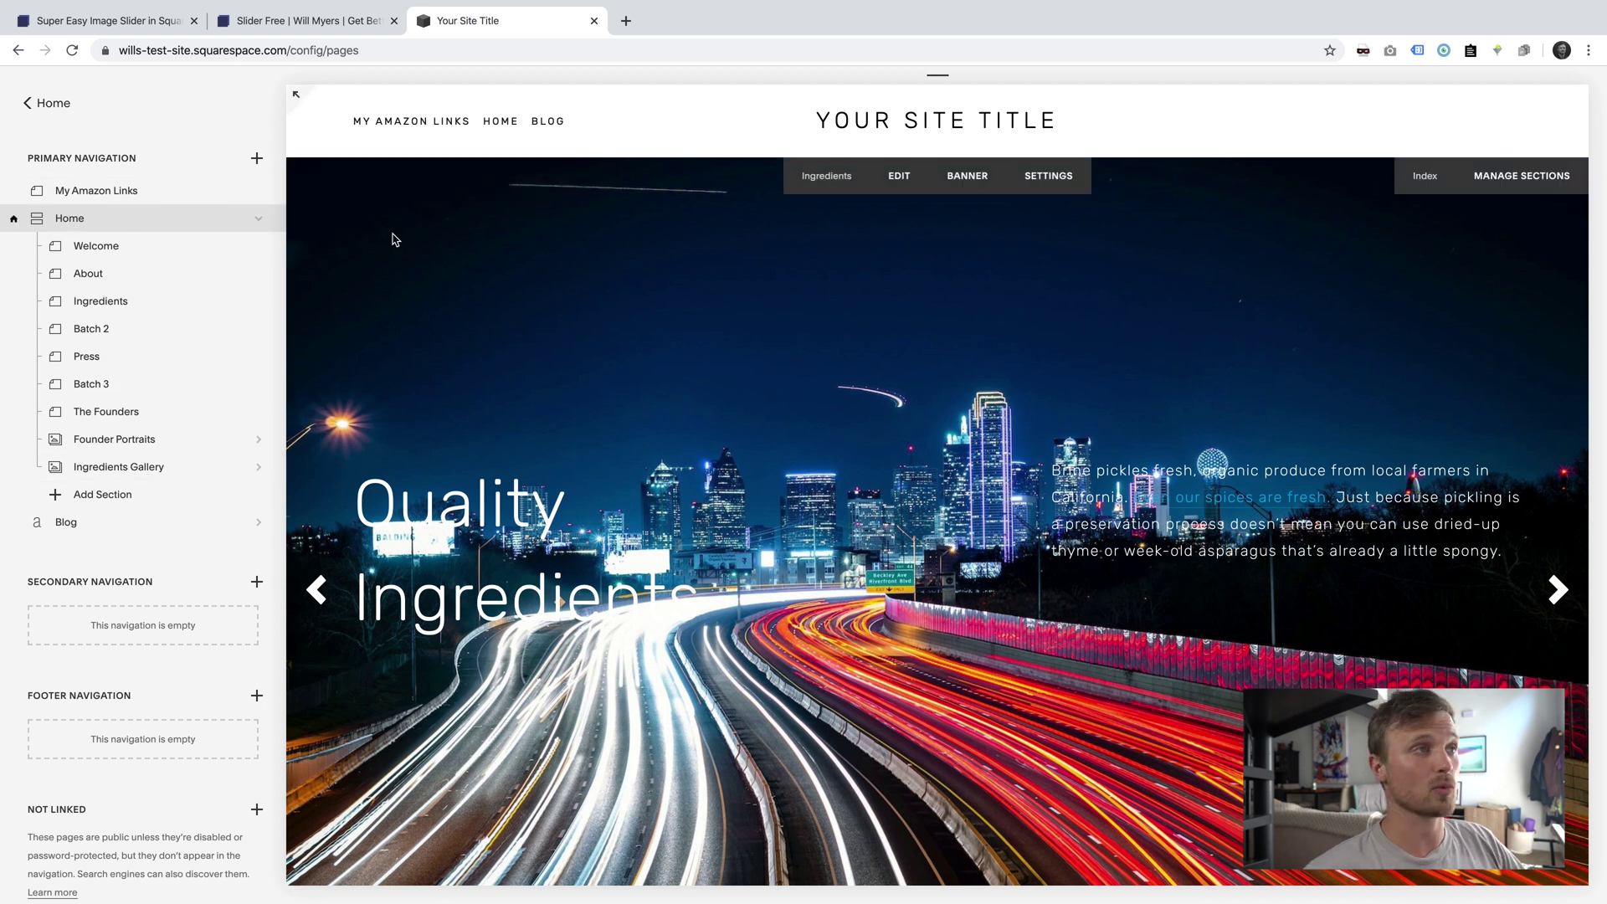
click(287, 23)
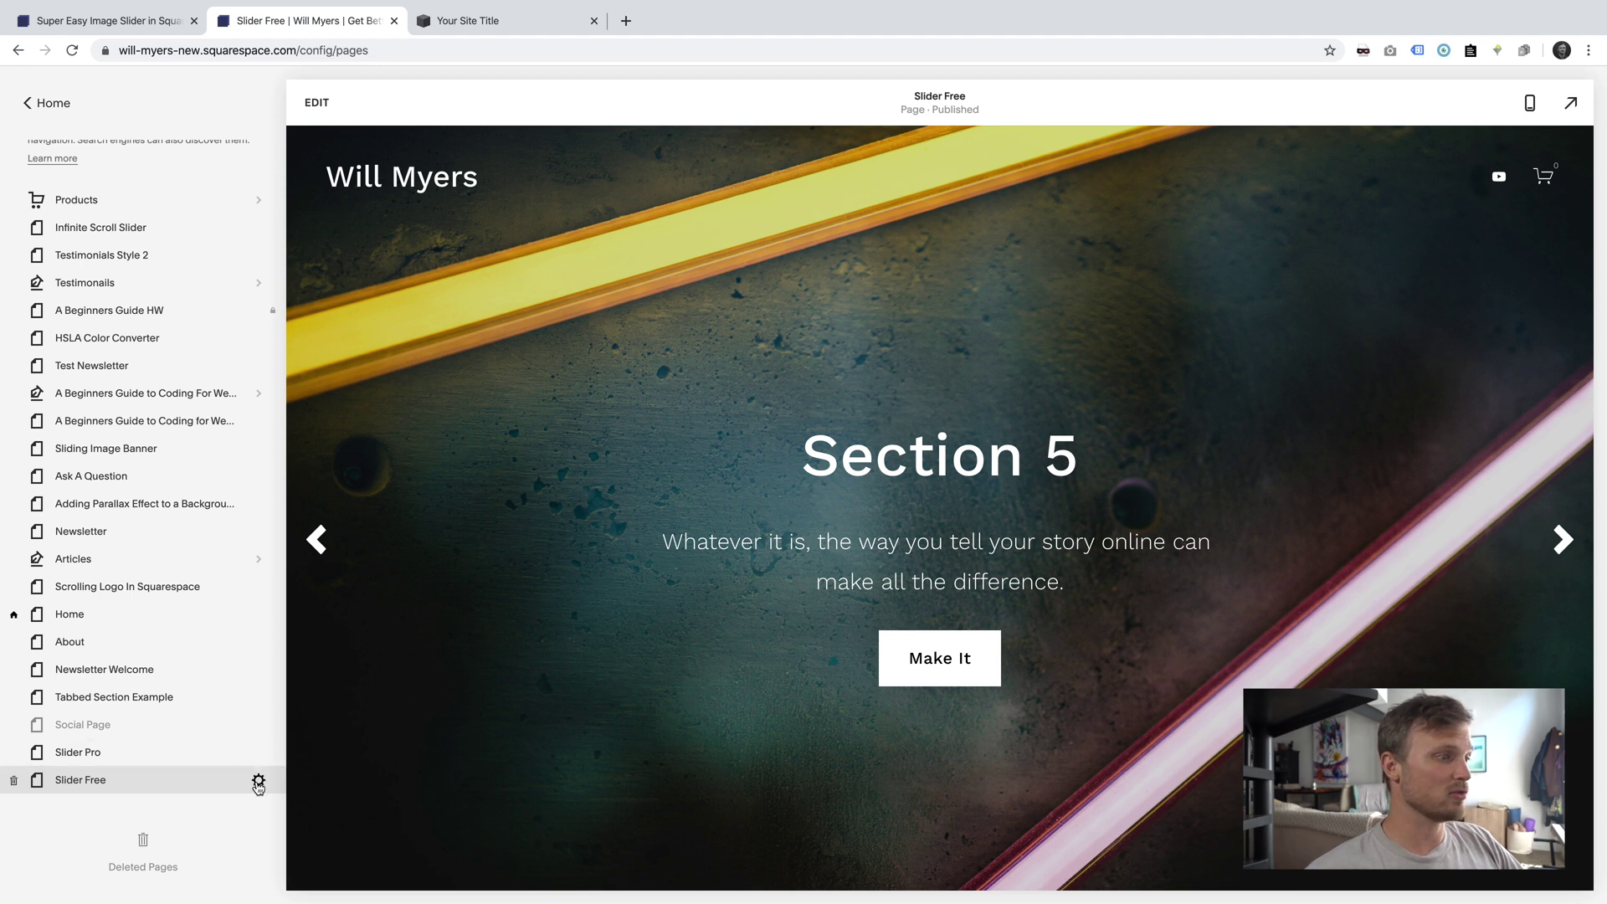
- Change startingSection from 1 to 2 in Slider Free's header code injection and save
click(259, 783)
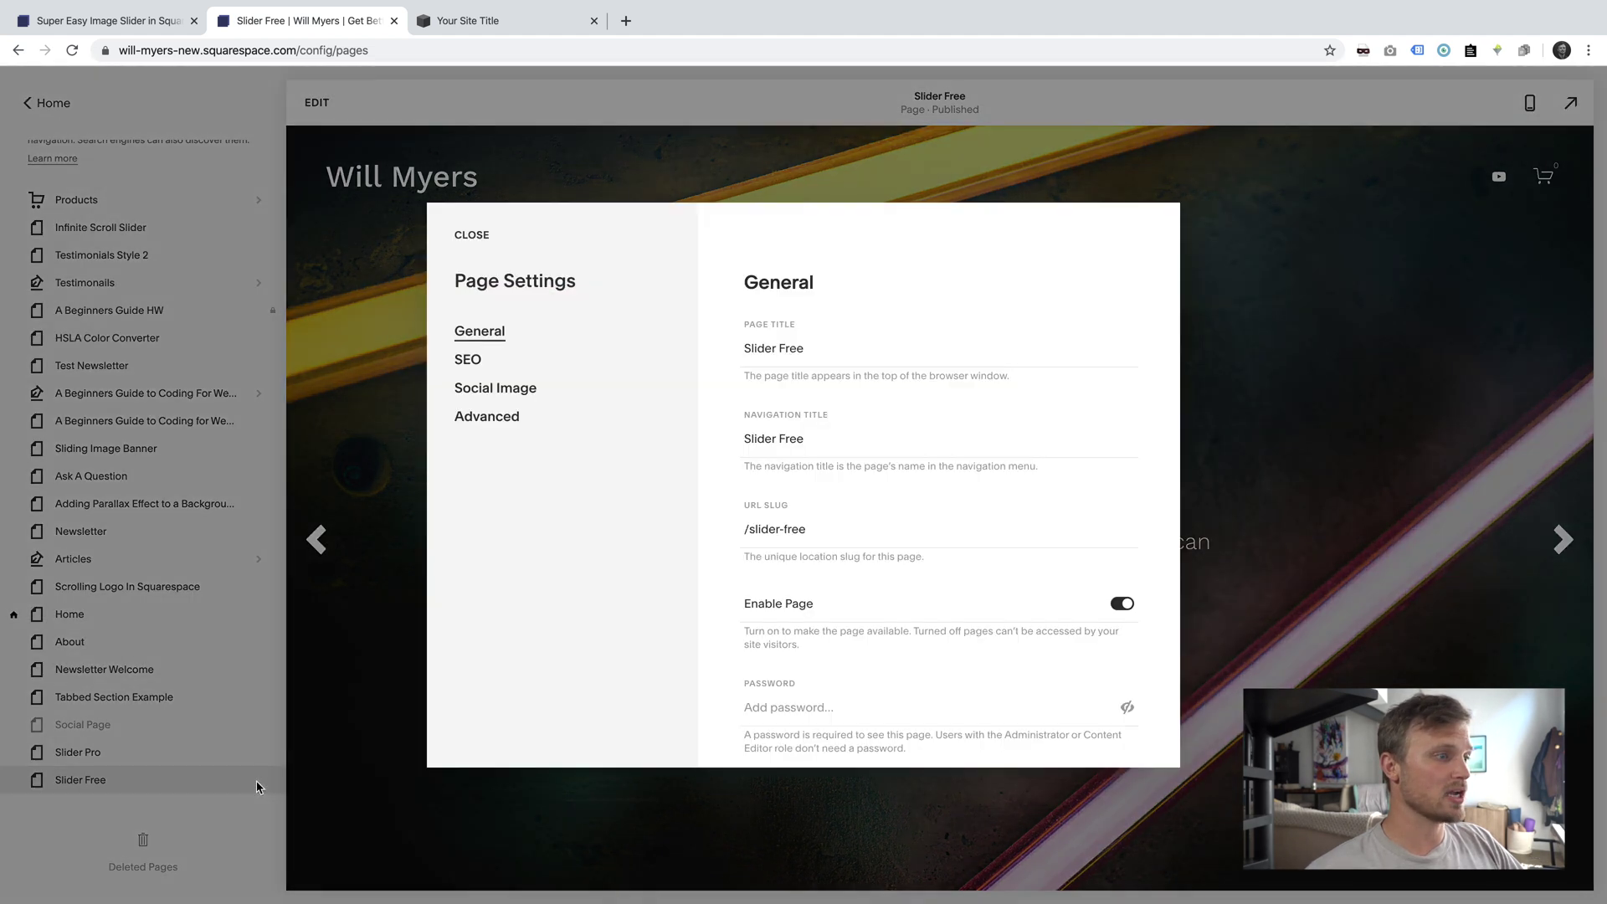
click(502, 416)
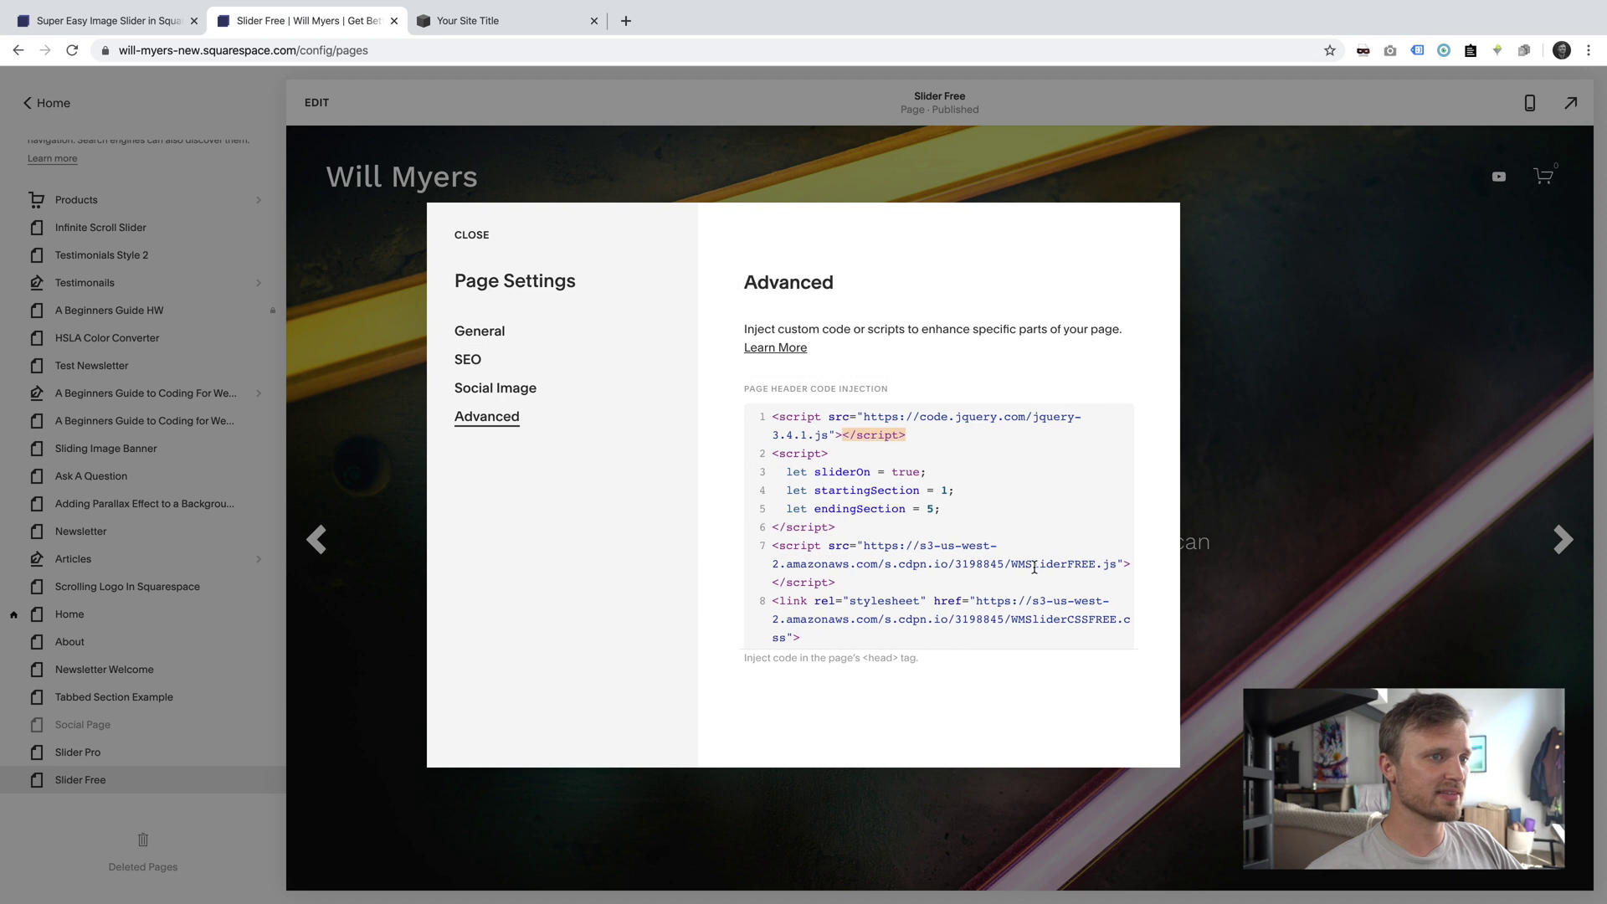
click(938, 487)
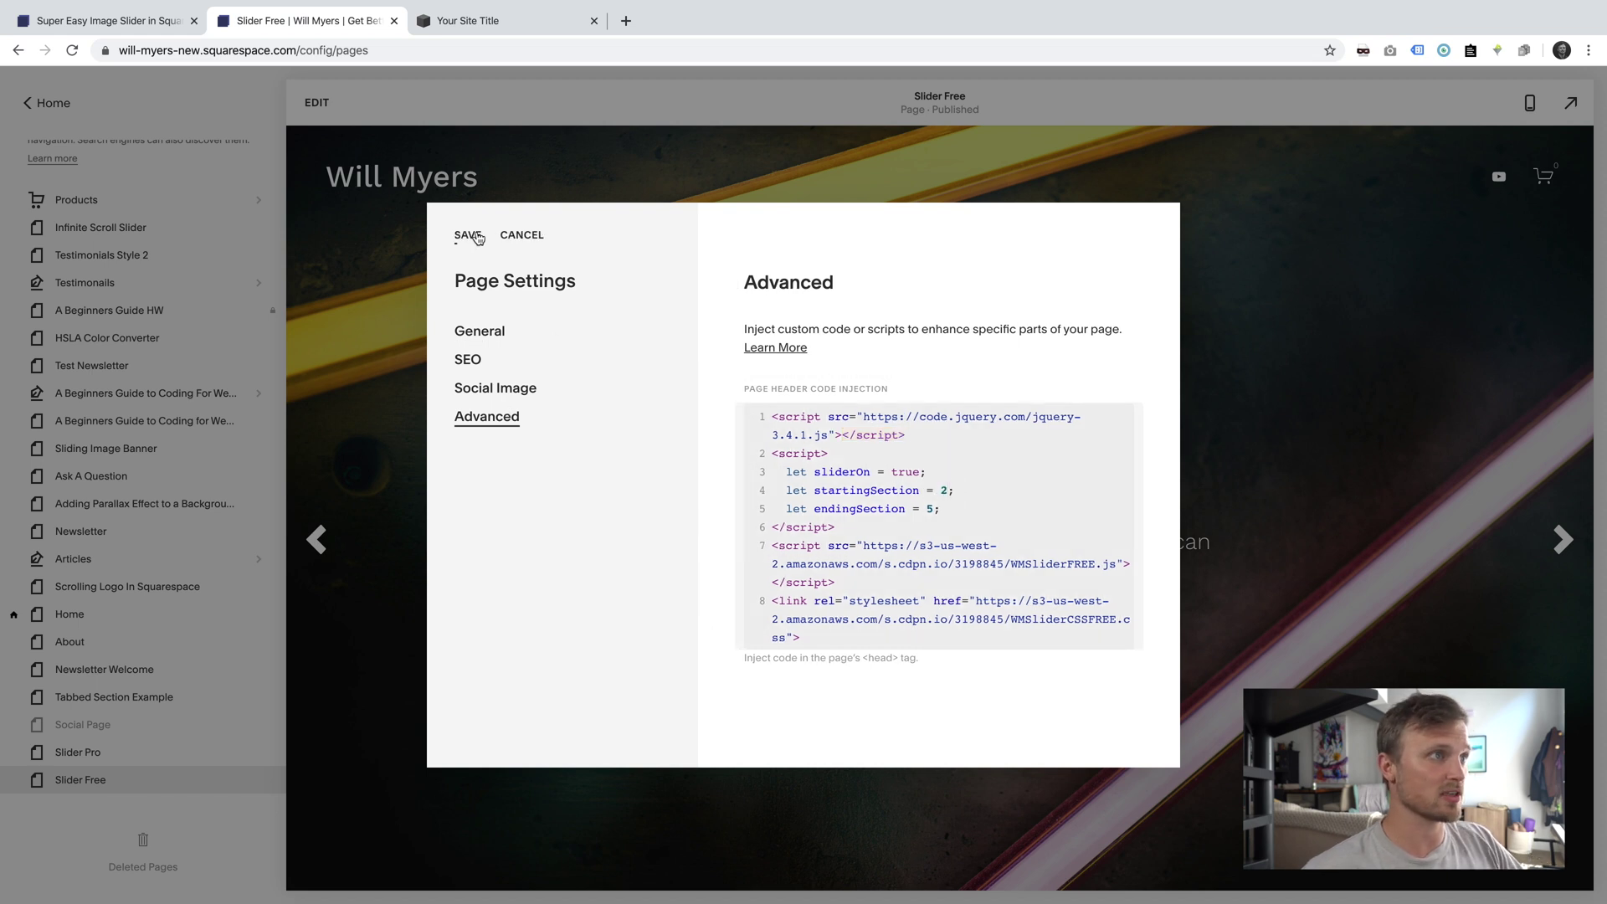
click(474, 236)
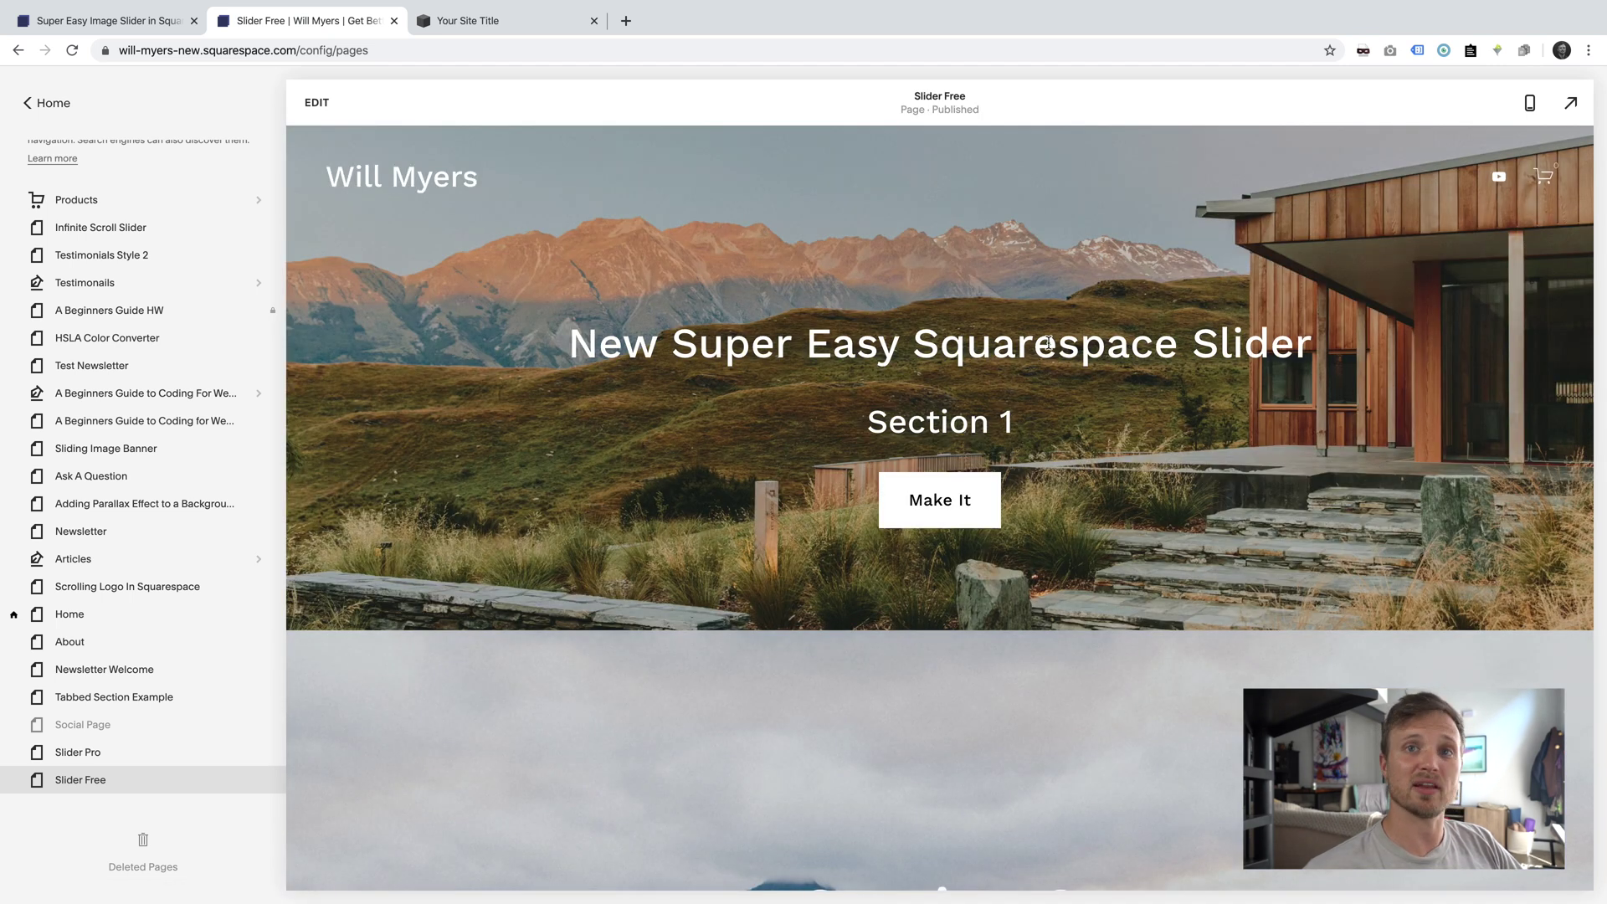
- Advance the slider from Section 2 through Sections 3, 4 and 5
scroll(1048, 342, down, 5)
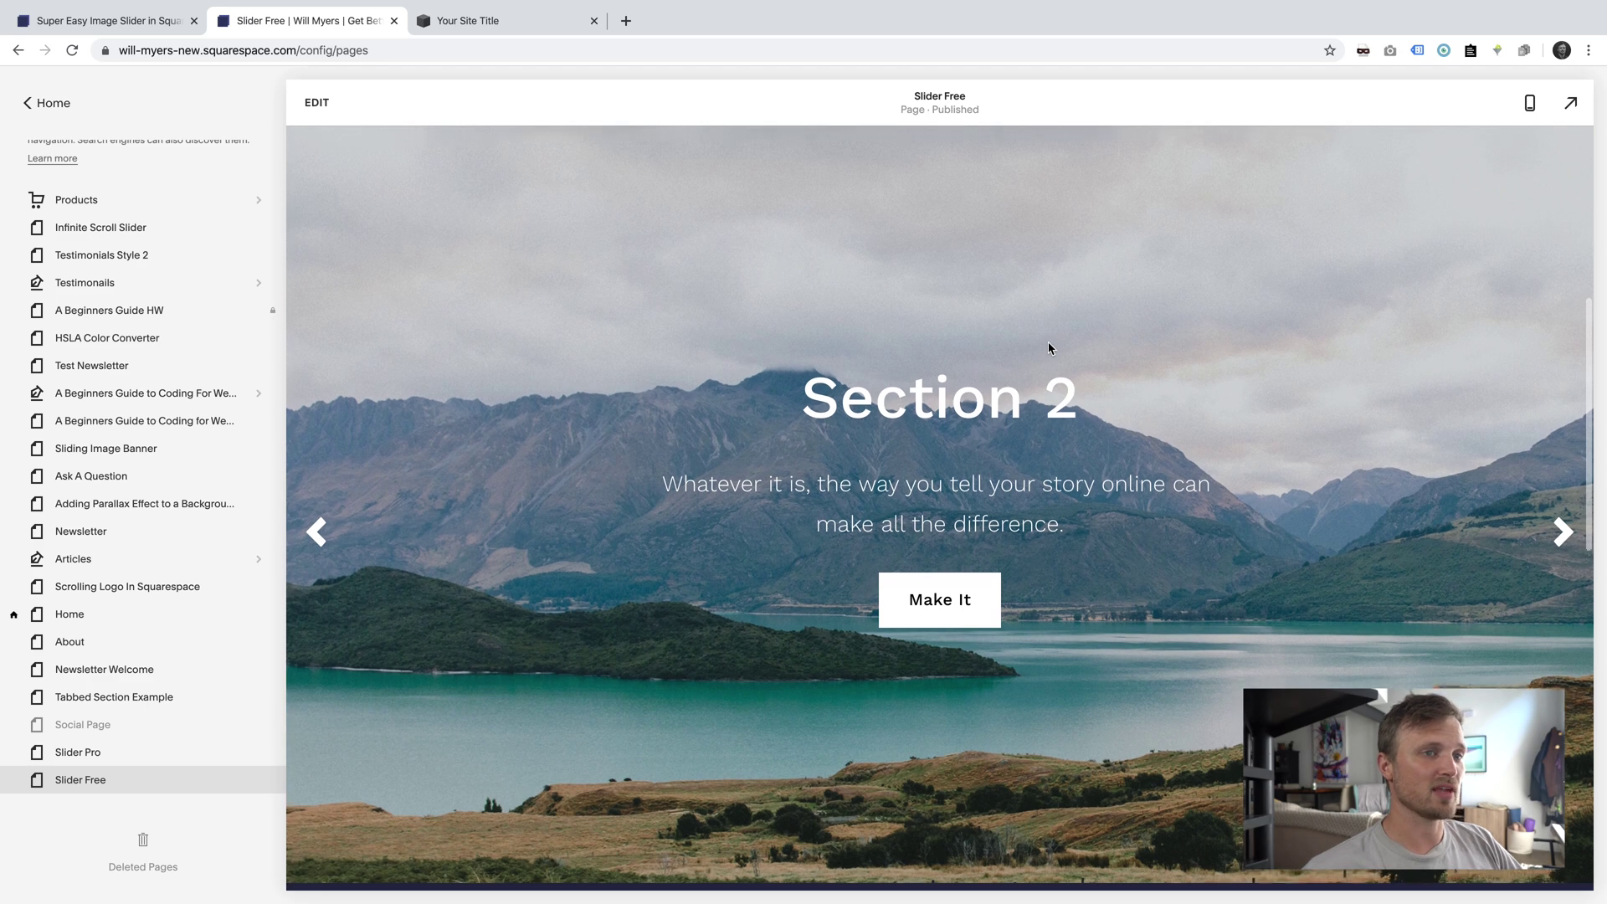
scroll(967, 520, down, 15)
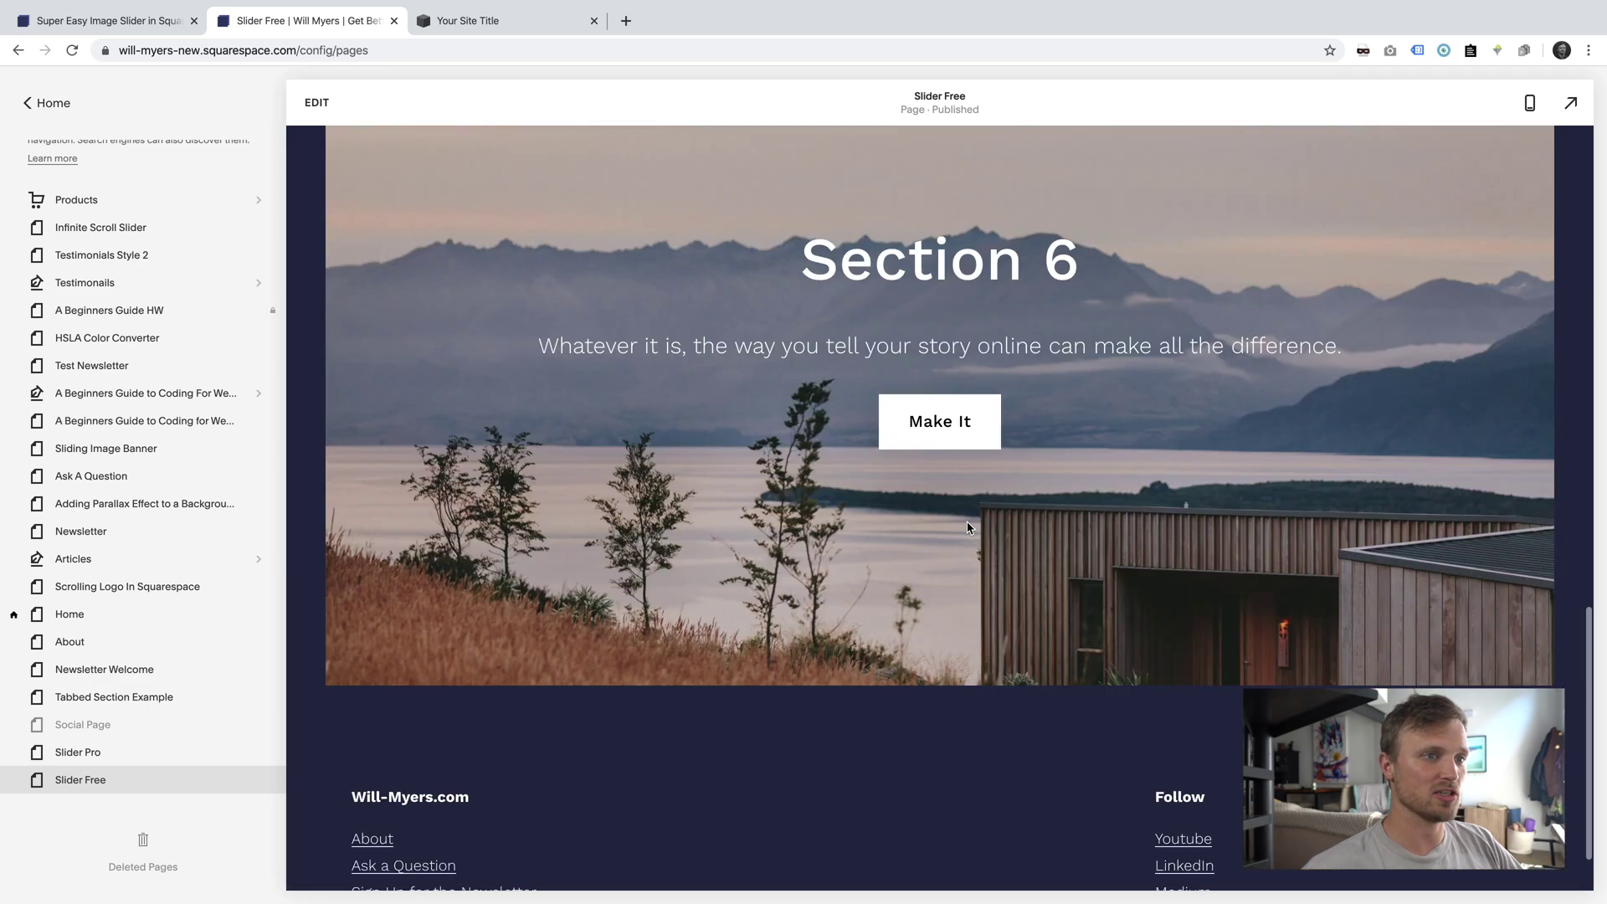
scroll(969, 525, up, 2)
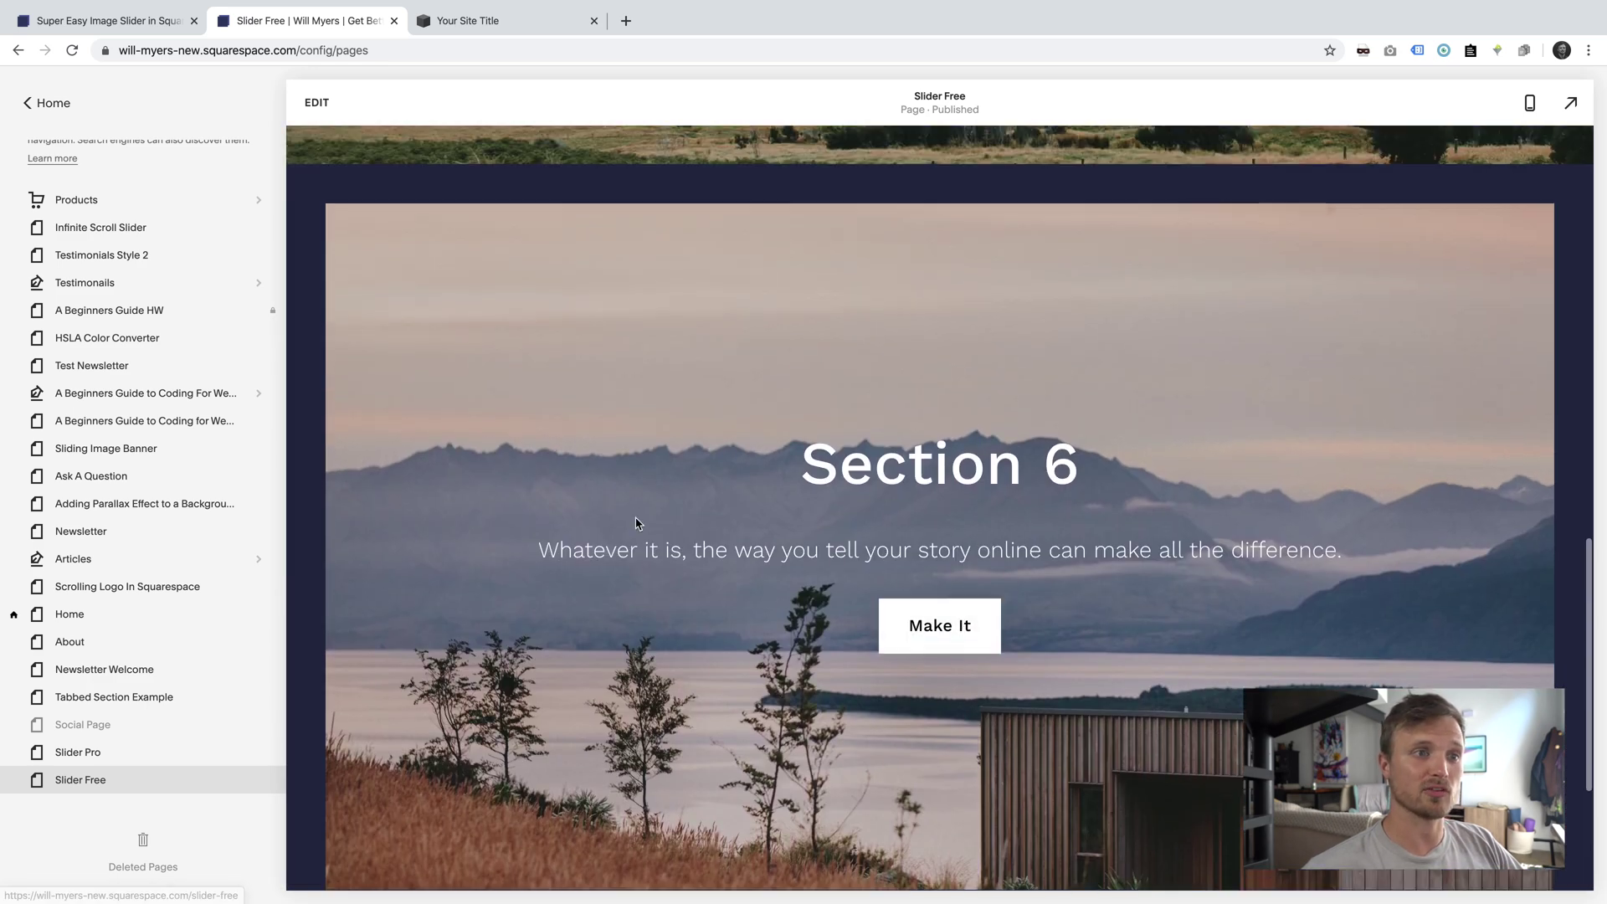
scroll(1323, 458, up, 13)
scroll(1322, 459, down, 1)
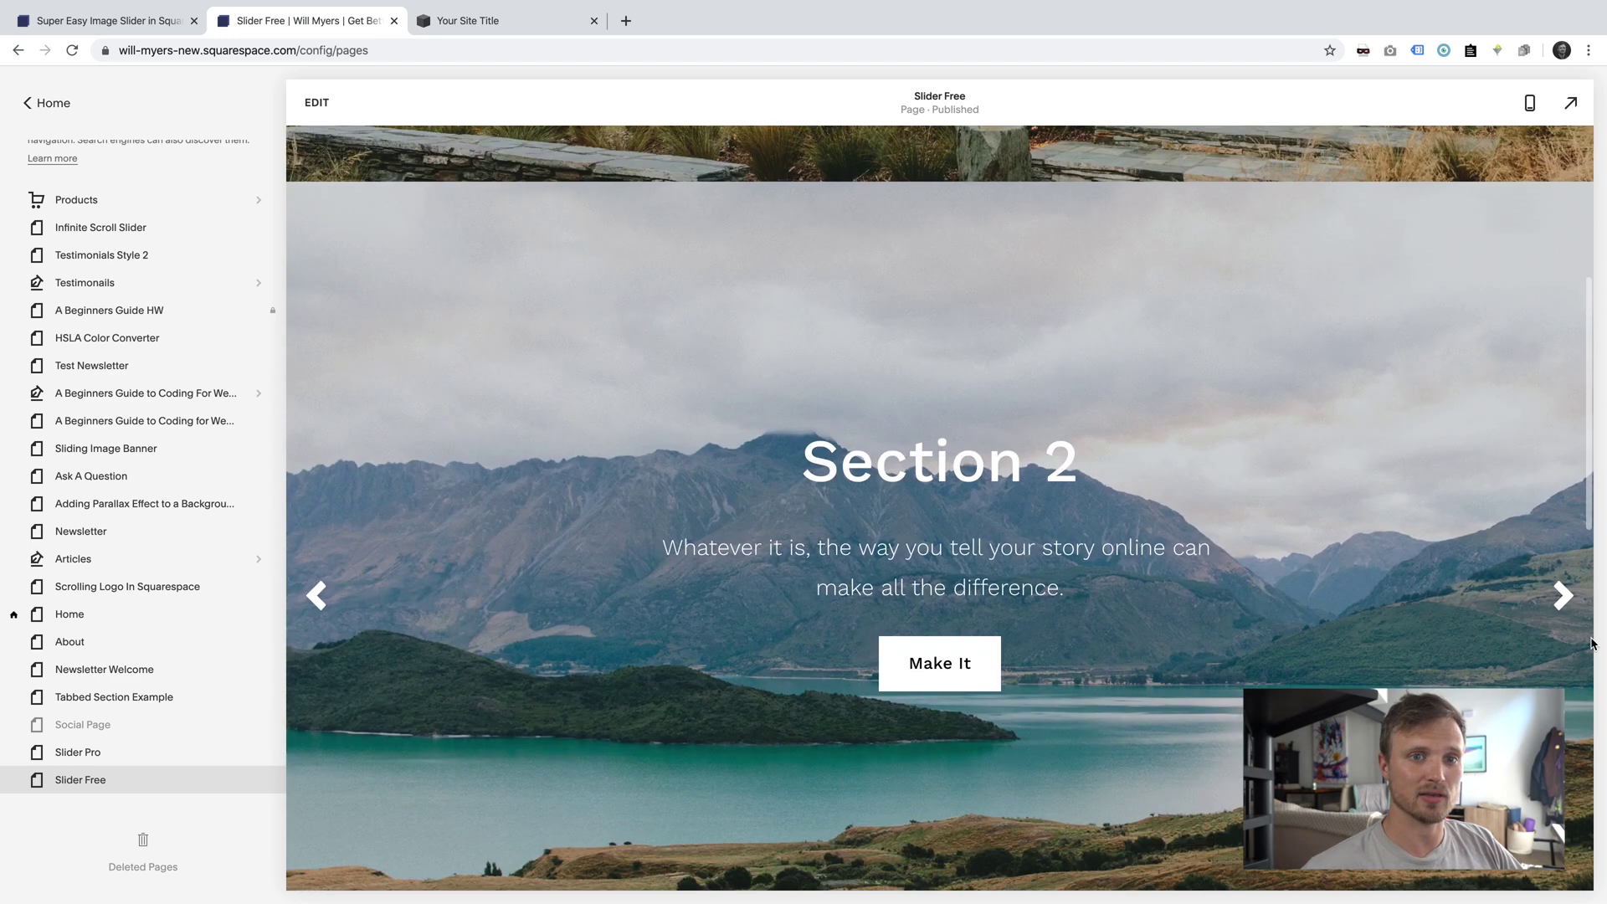
click(1564, 596)
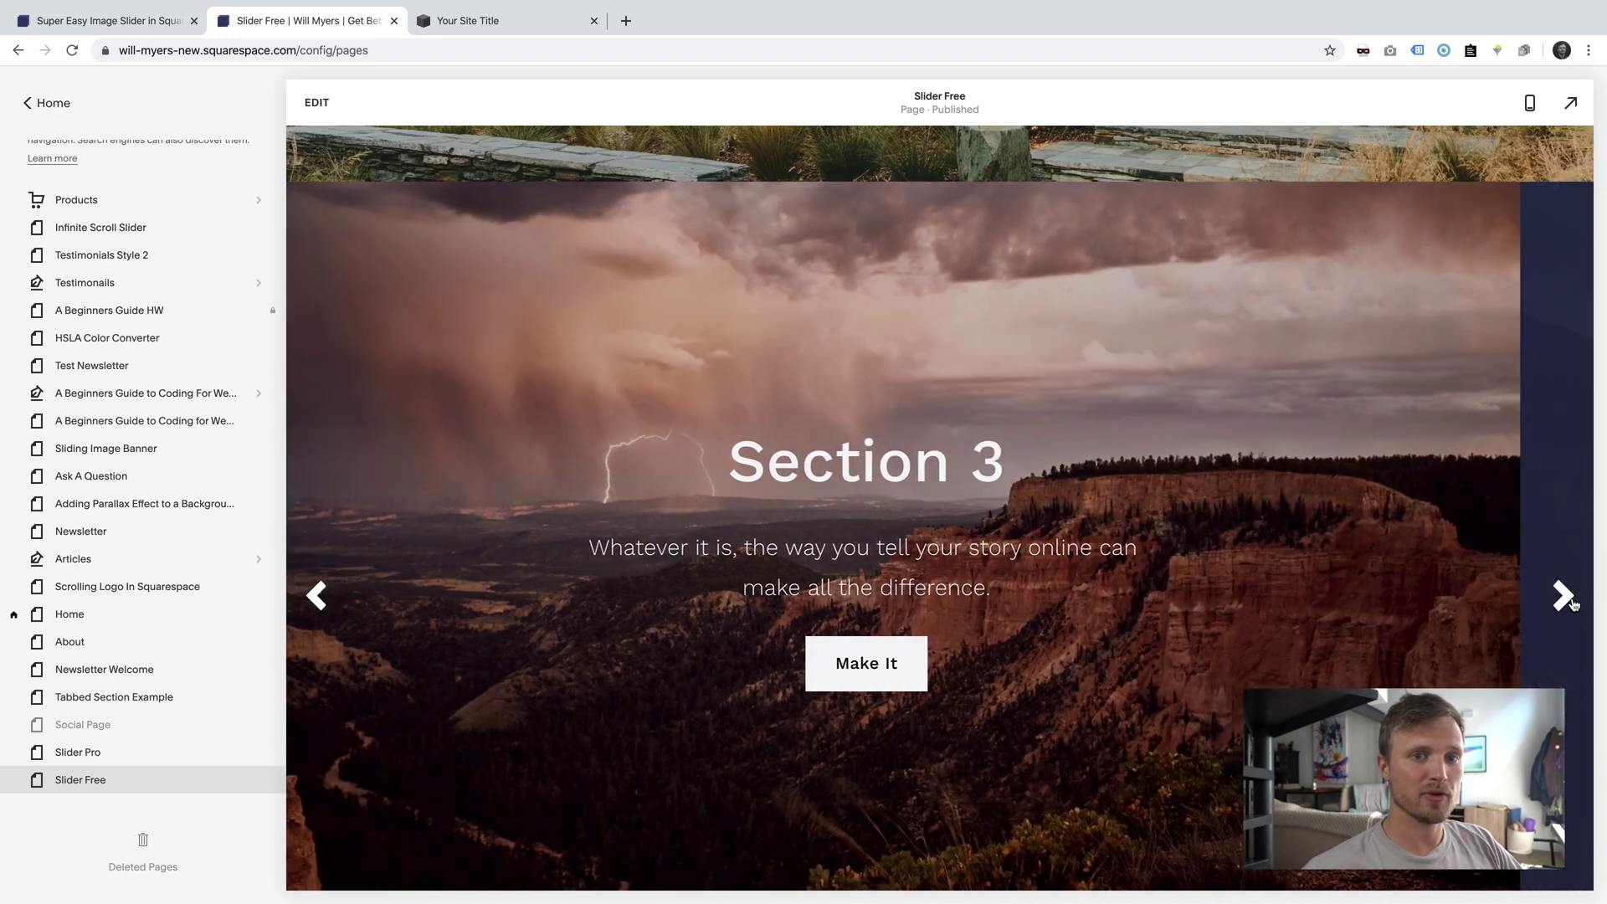
click(1569, 598)
click(1565, 592)
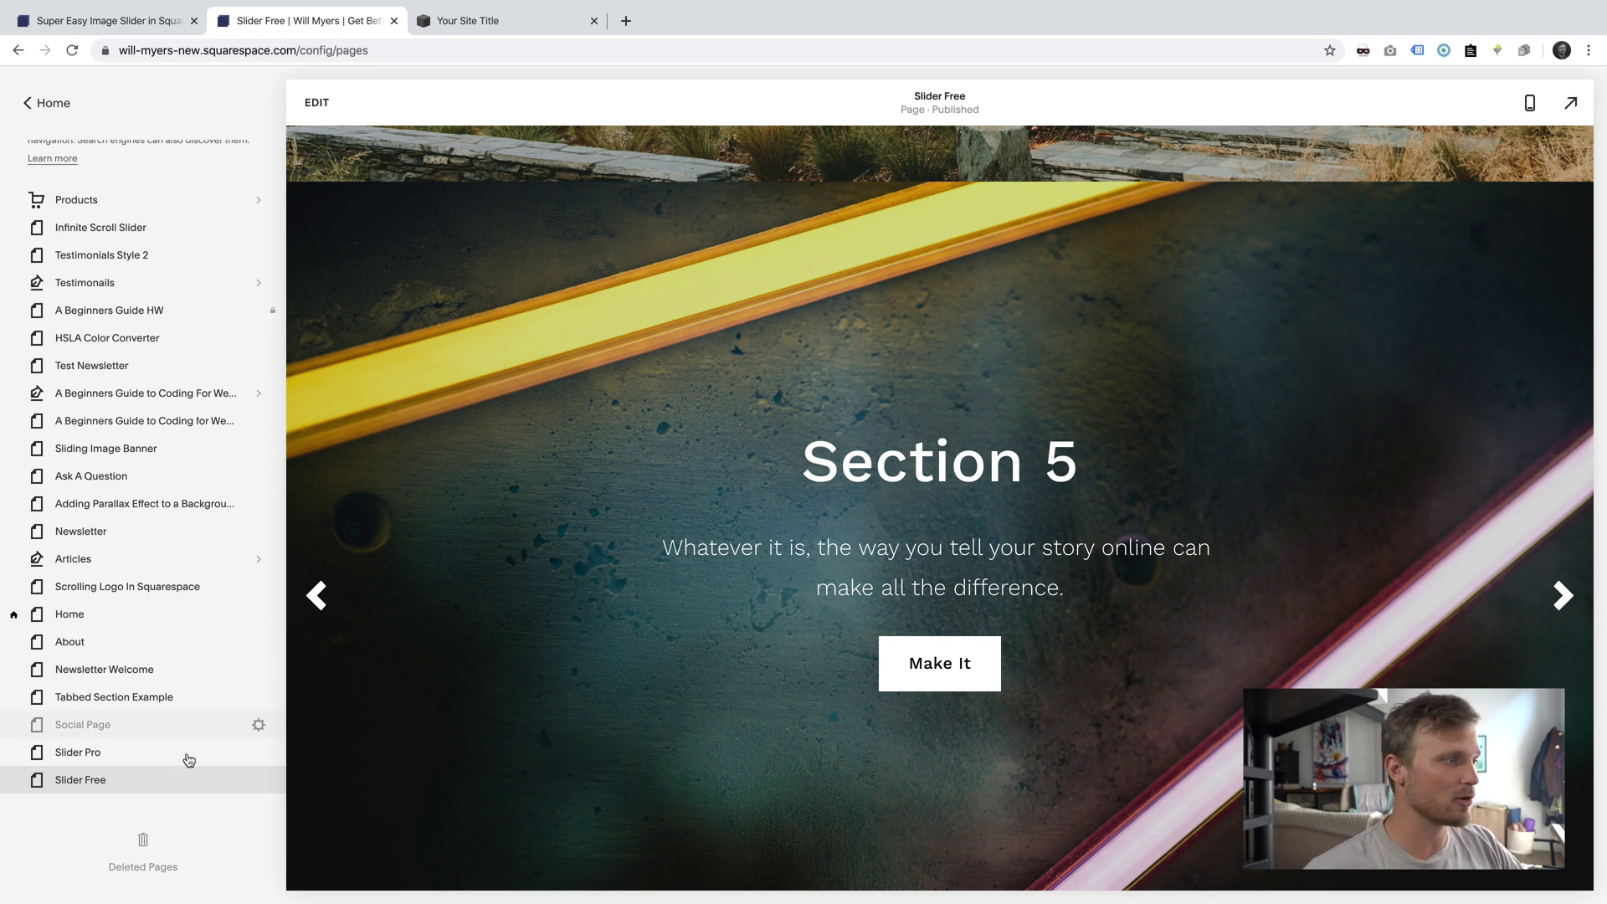
- Change let sliderOn from true to false in the header code injection and save
click(257, 780)
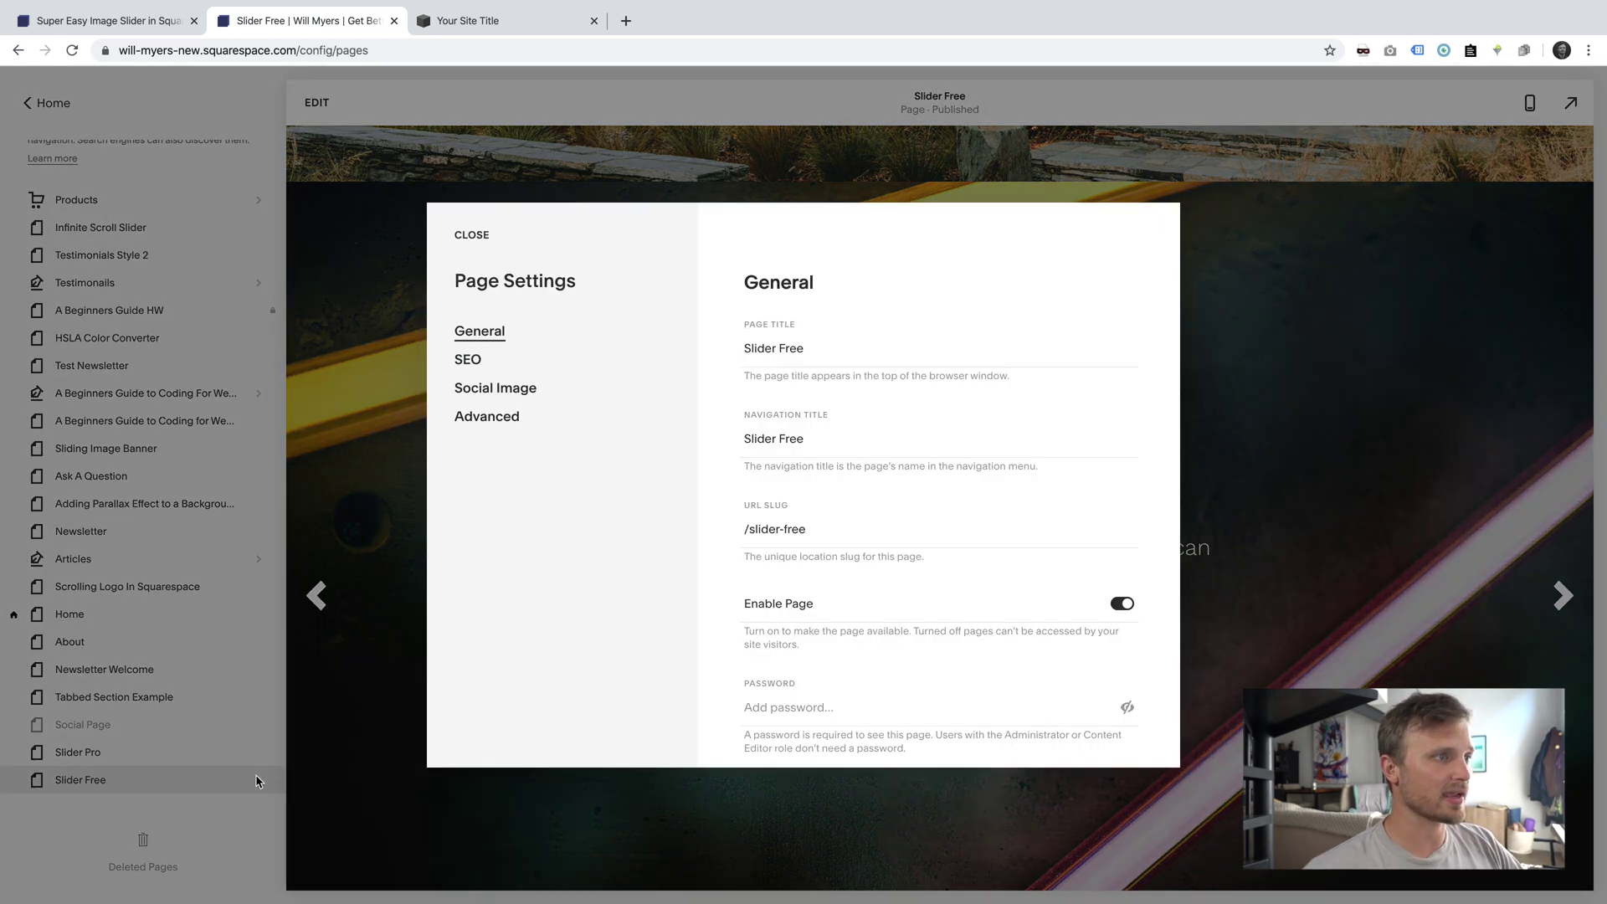
click(505, 423)
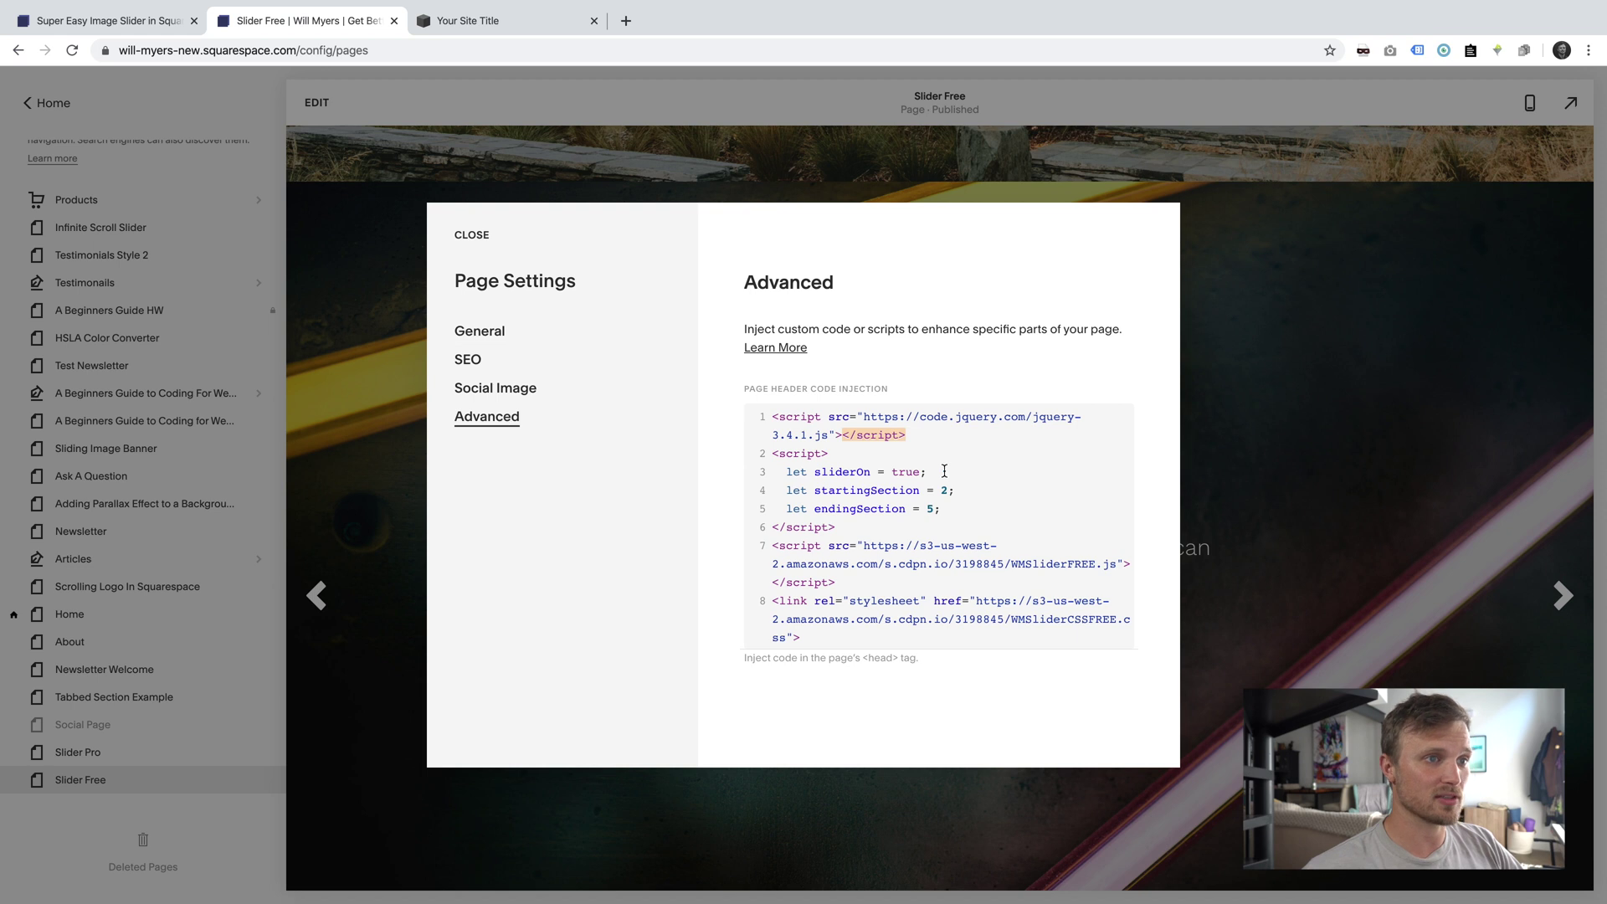
drag(778, 477, 911, 479)
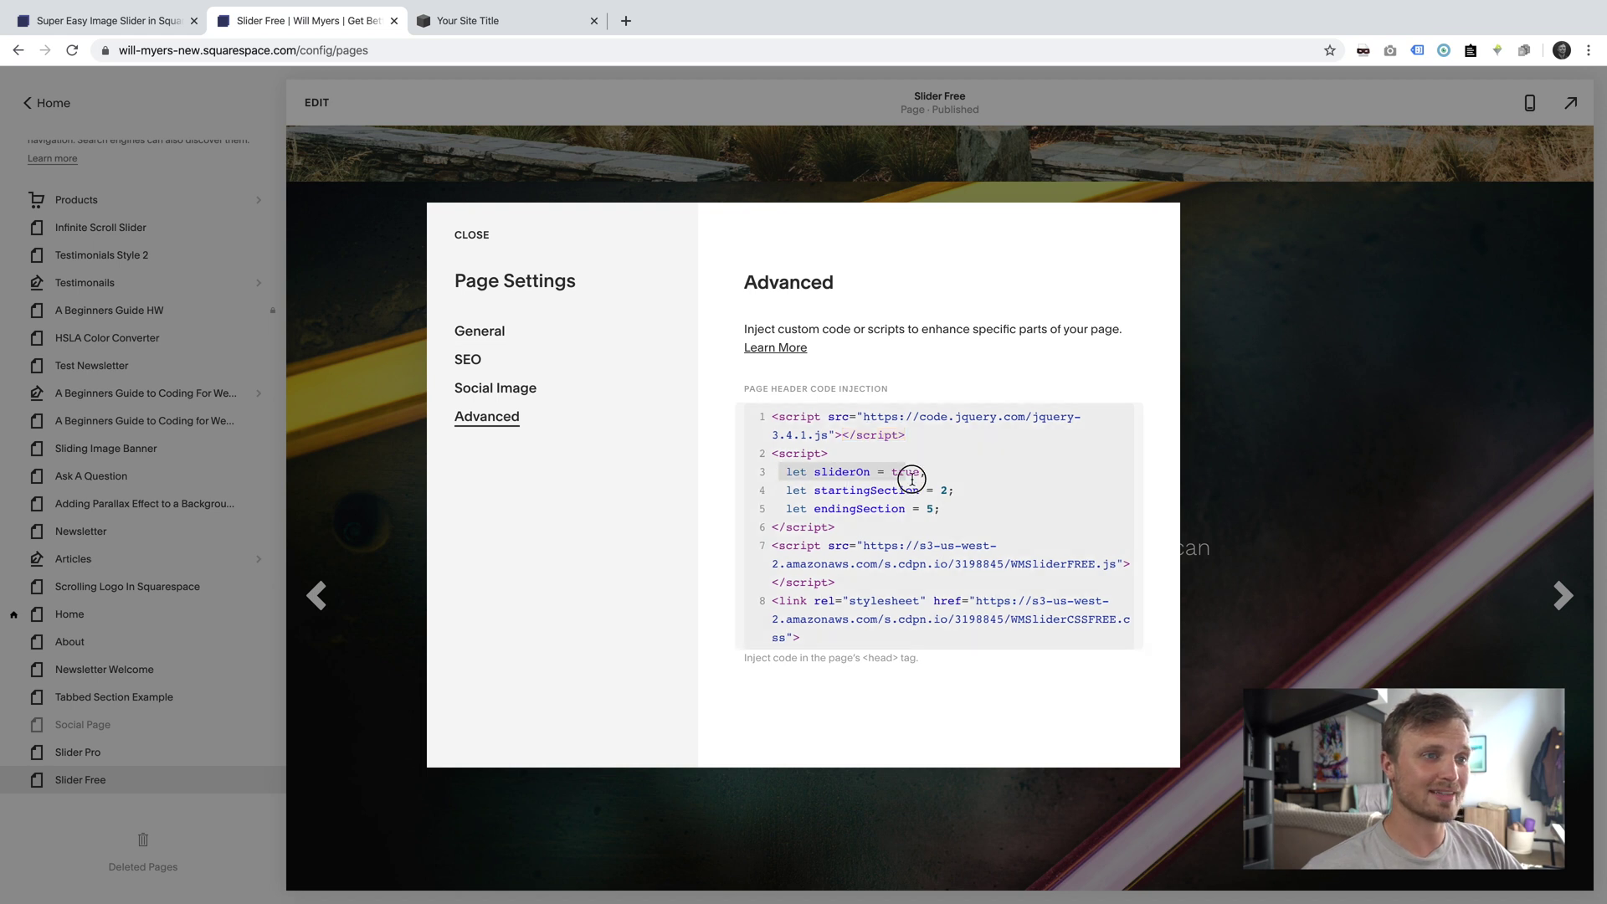
click(953, 477)
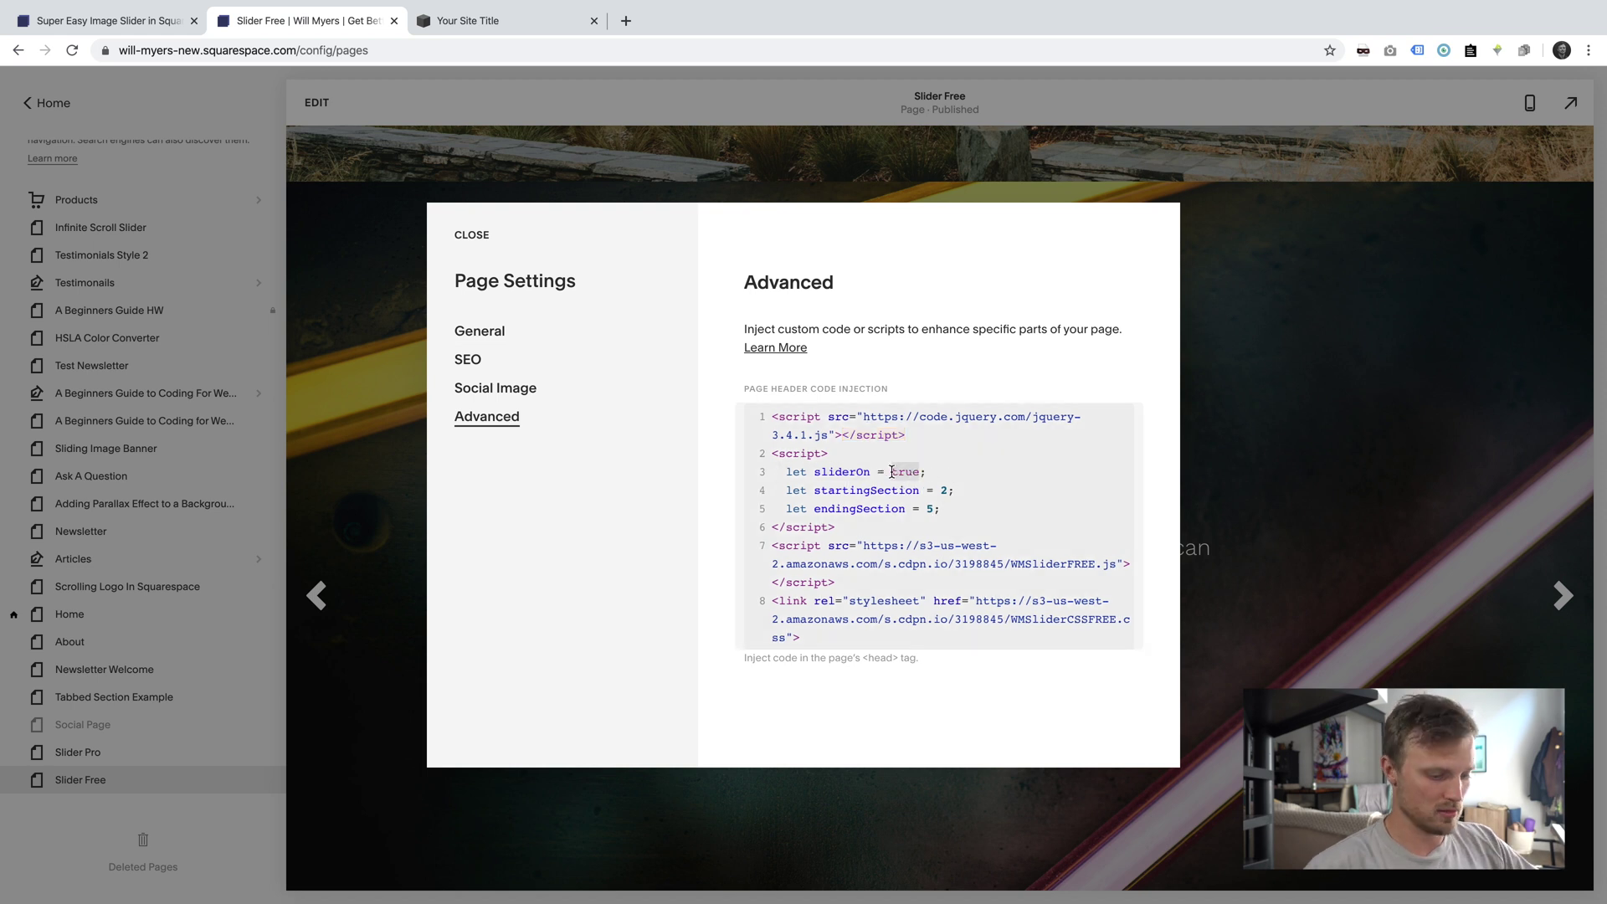
text(fals)
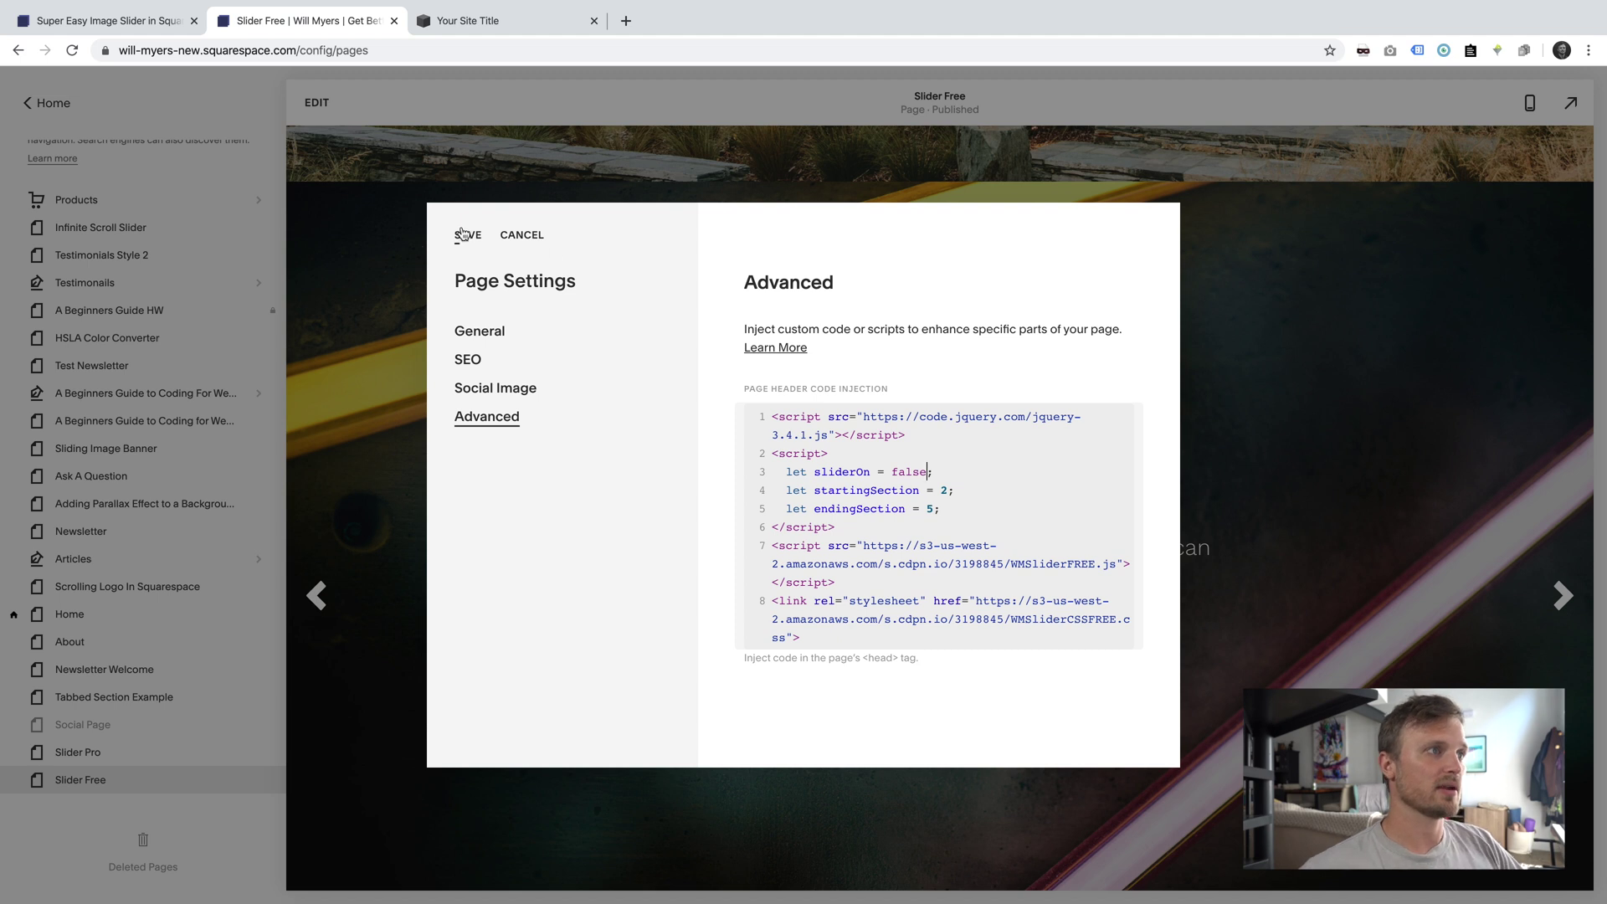
click(462, 235)
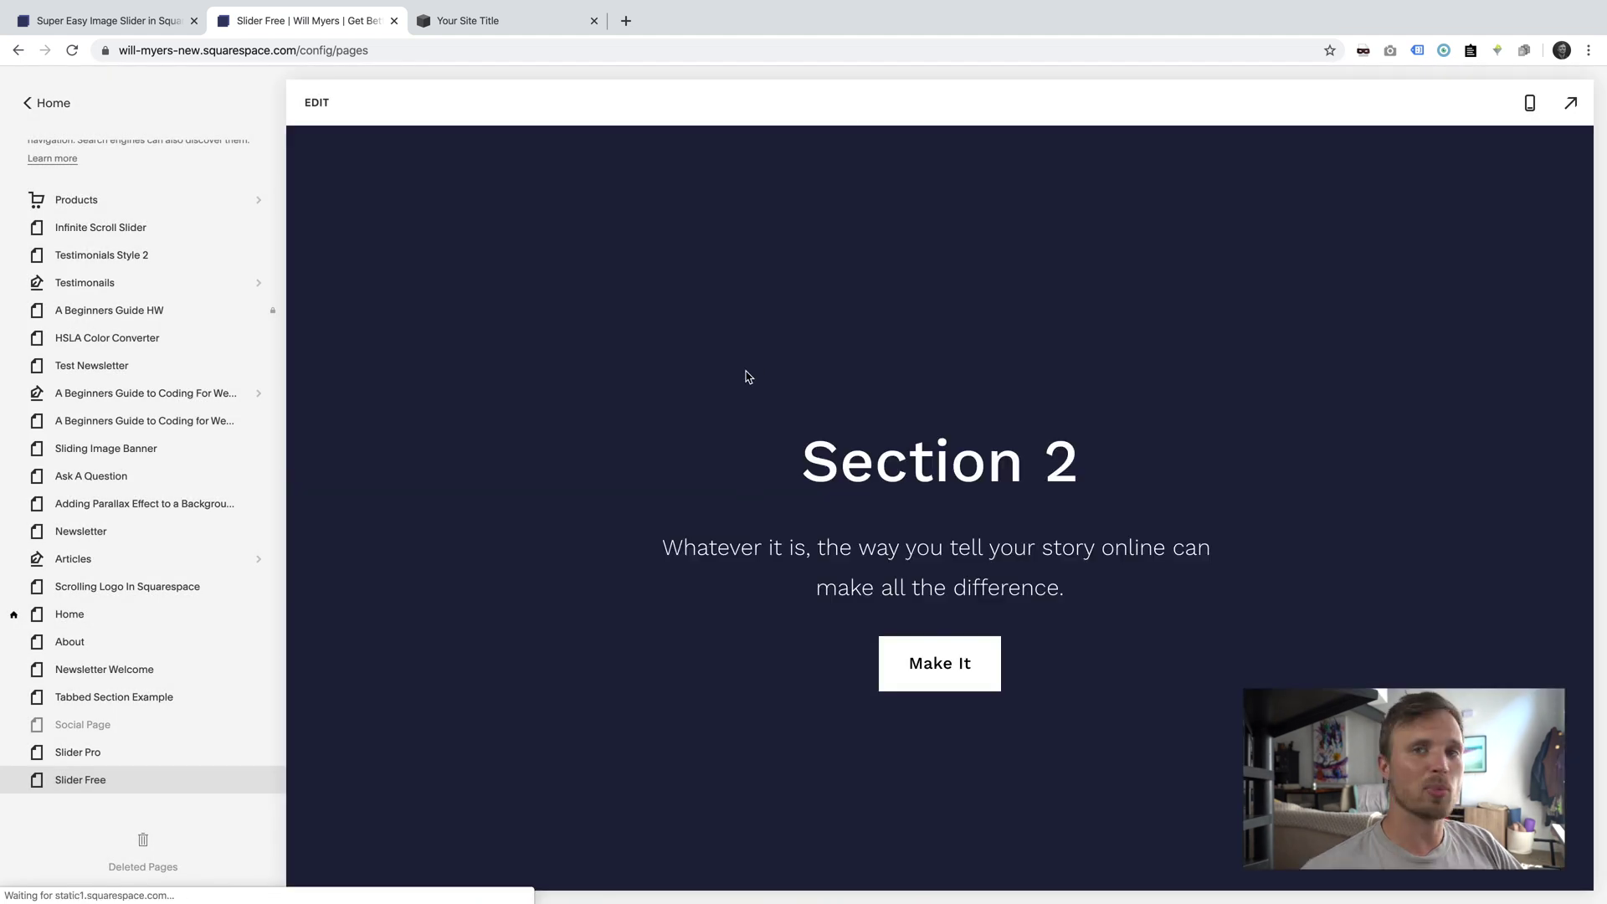
- Left-align Section 2's heading, paragraph and section content
scroll(792, 329, up, 3)
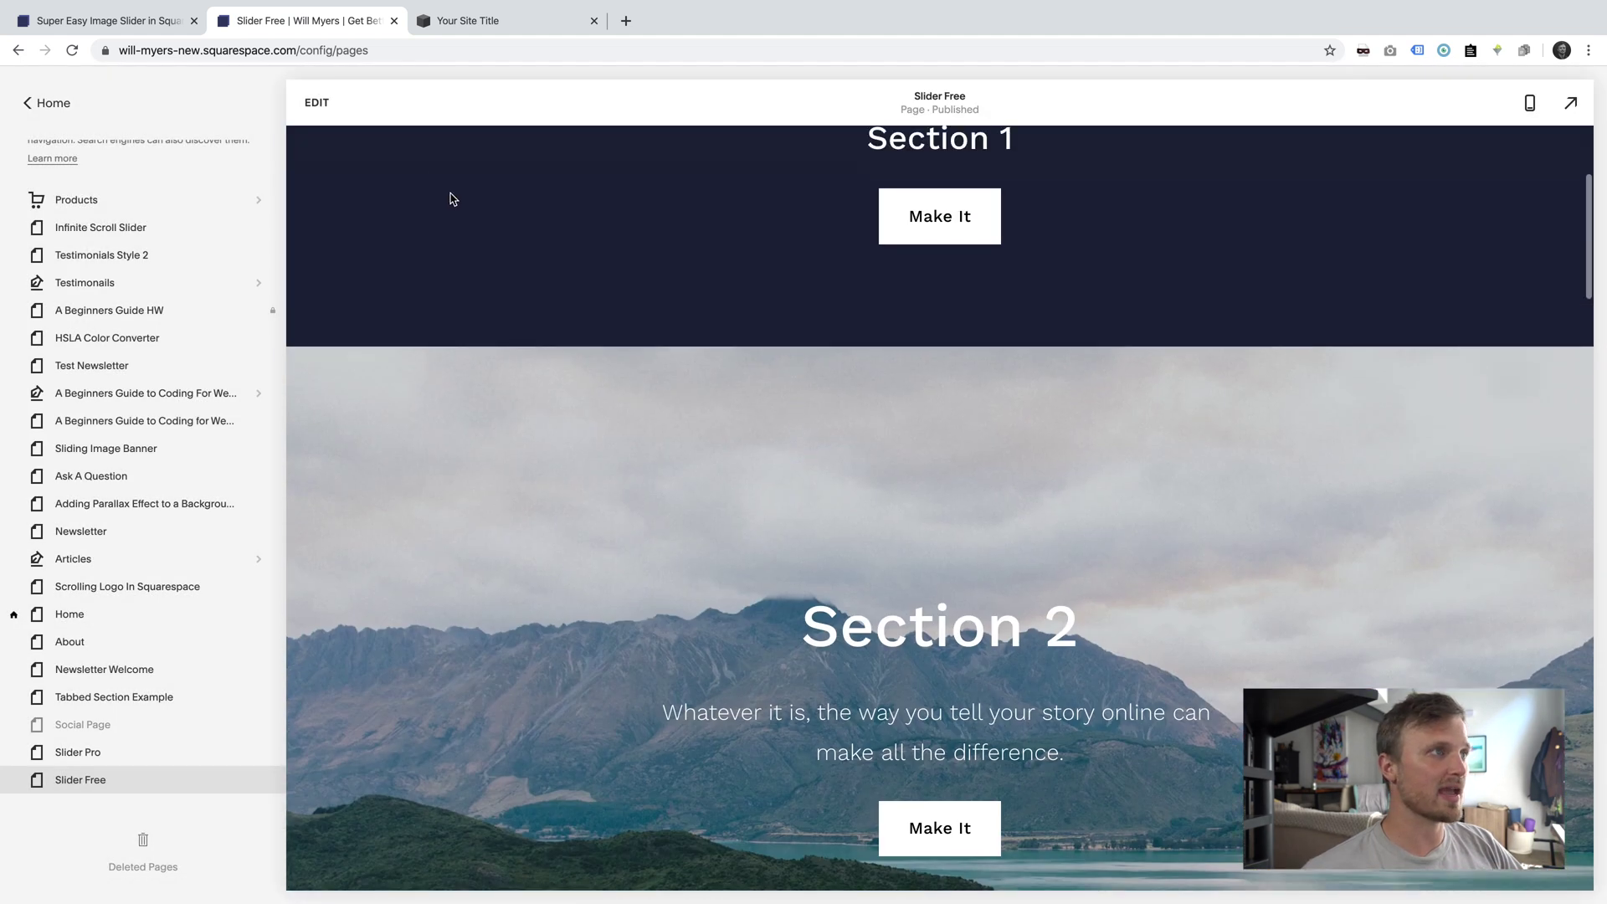
click(305, 101)
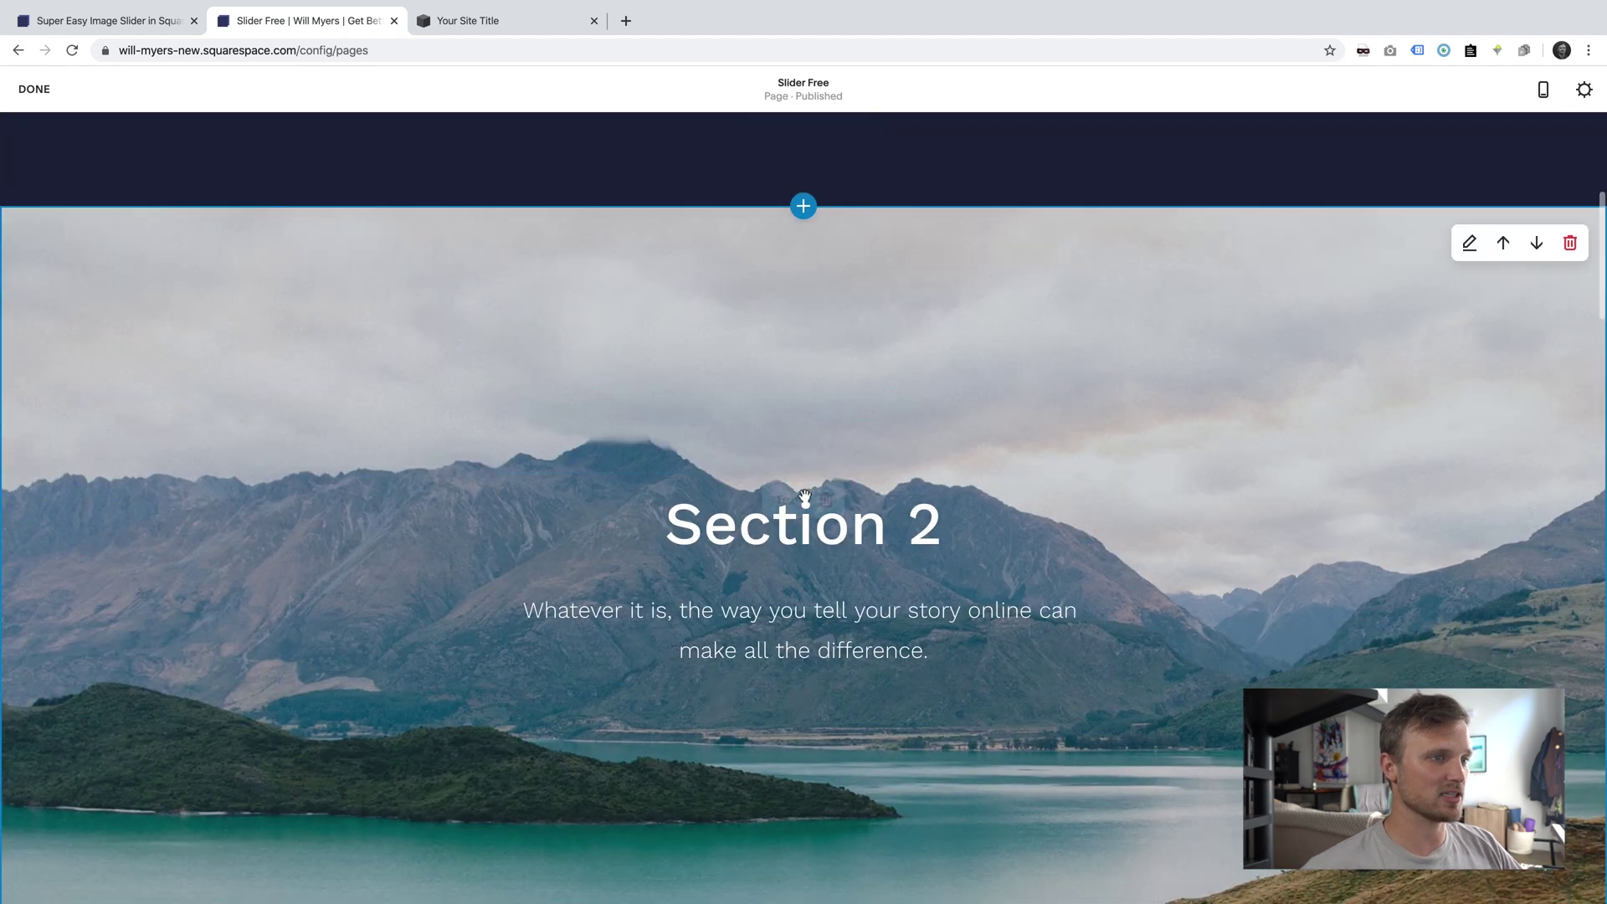
click(804, 496)
key(ctrl+a)
click(674, 454)
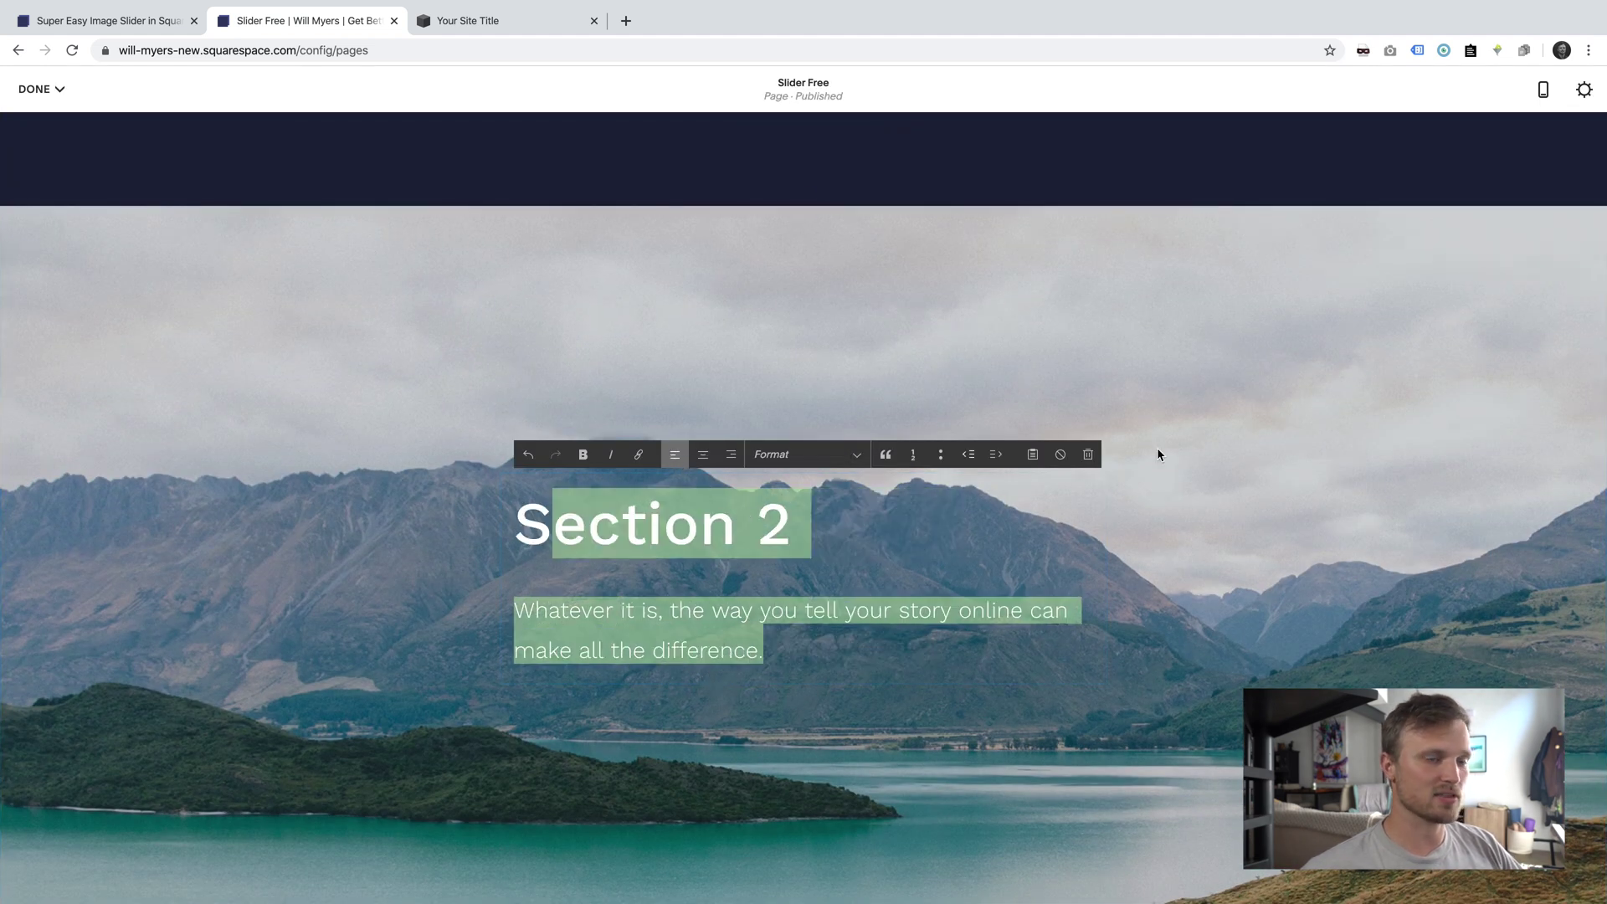
mouse_move(1398, 283)
click(1466, 244)
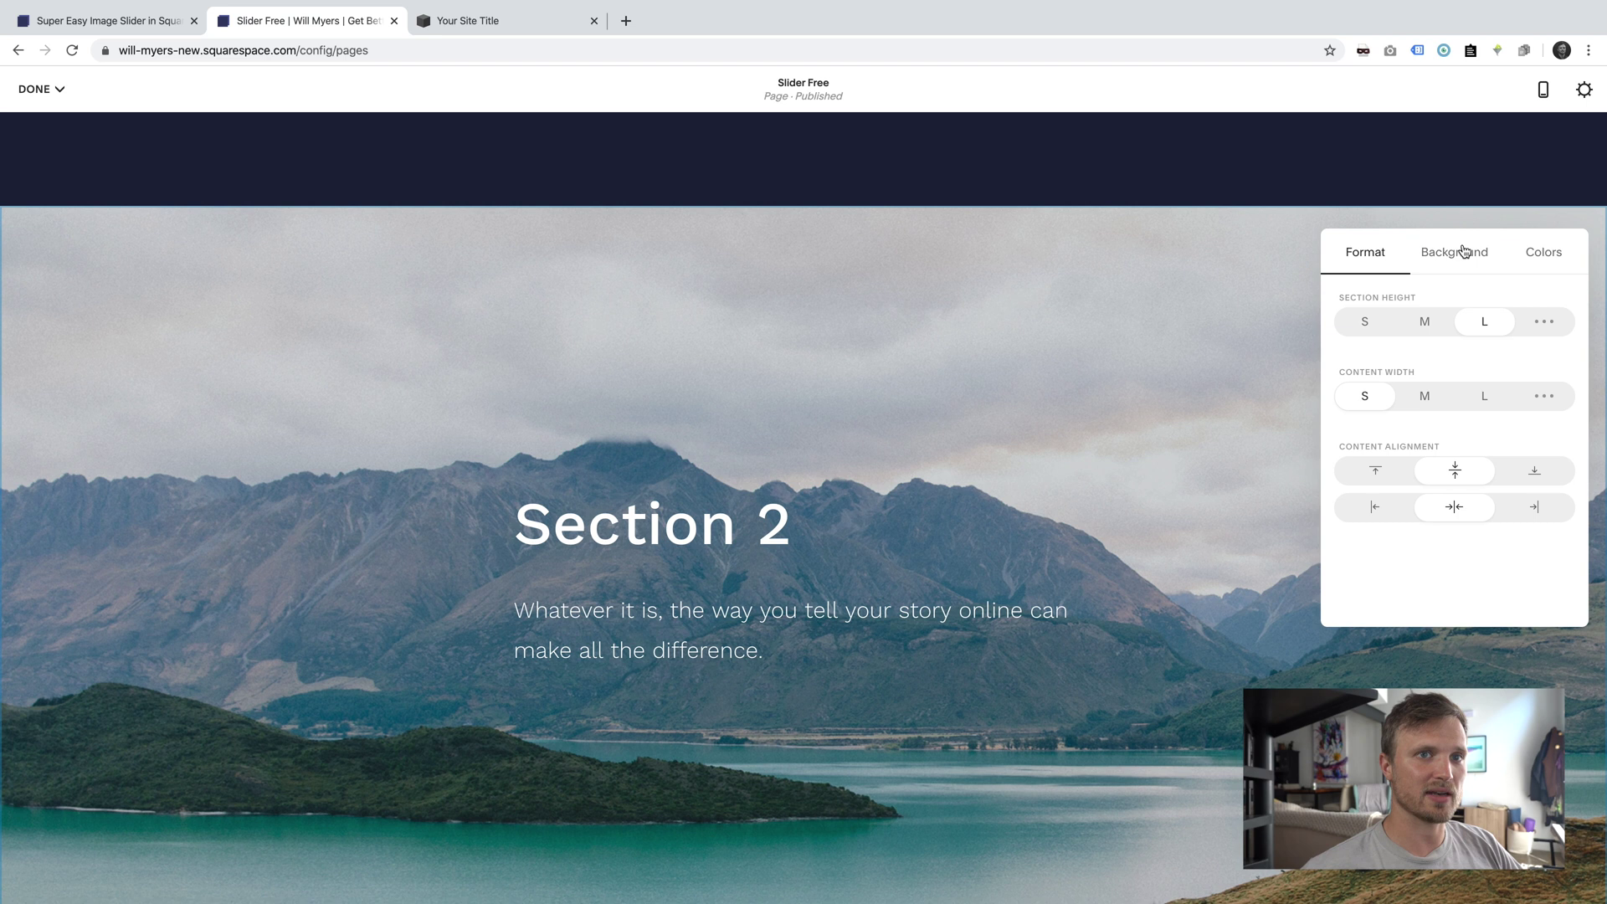
click(1374, 507)
scroll(1088, 544, down, 10)
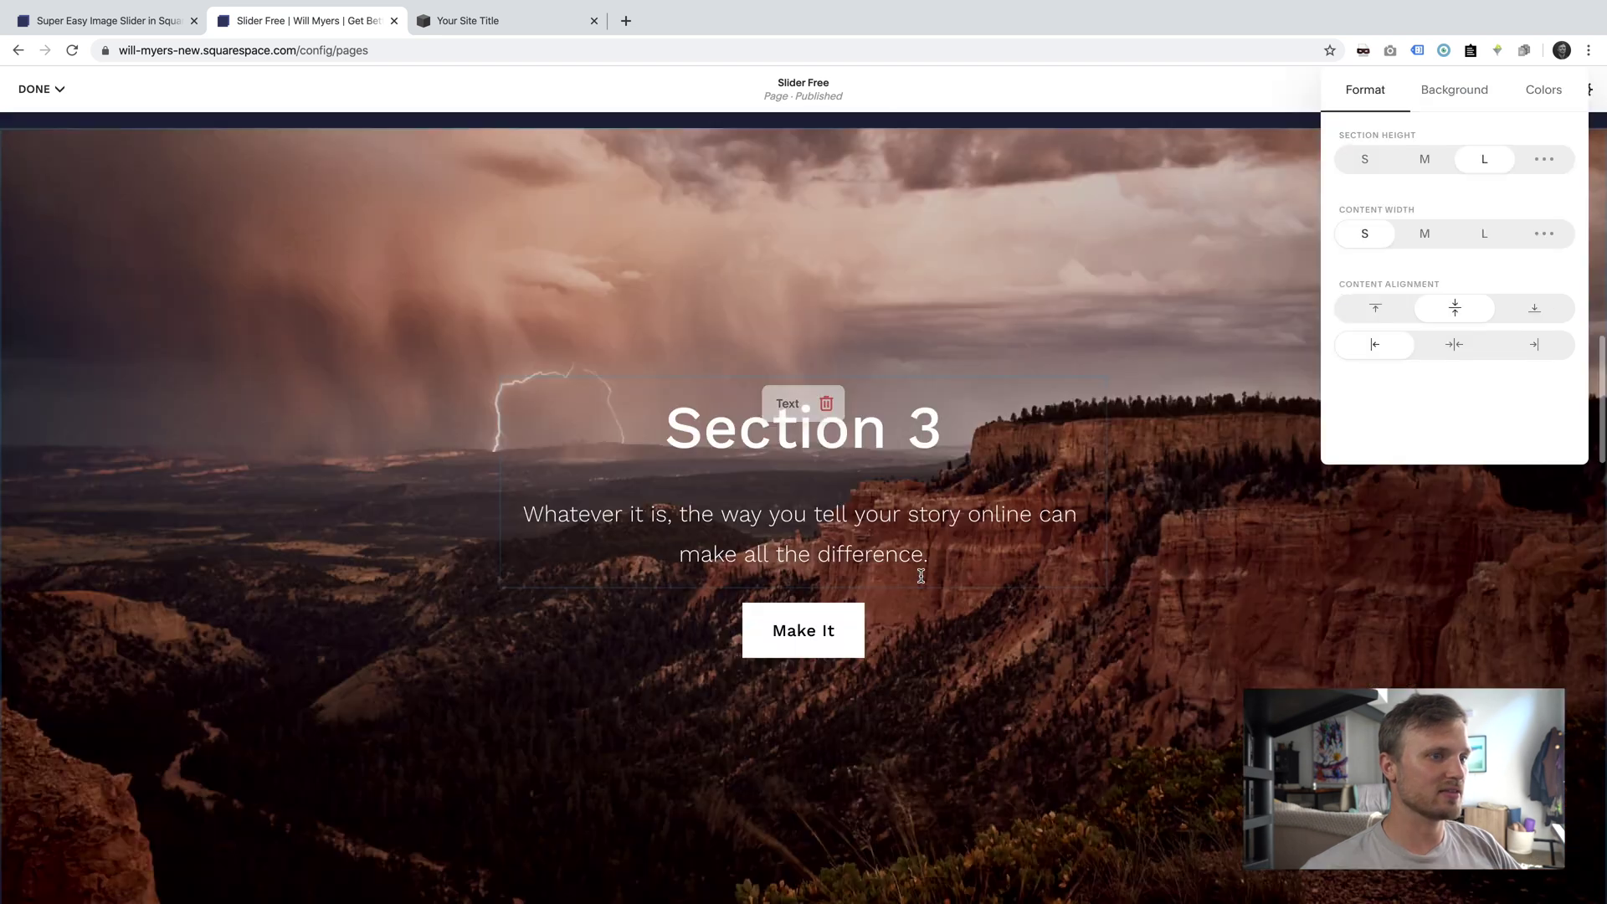
click(713, 562)
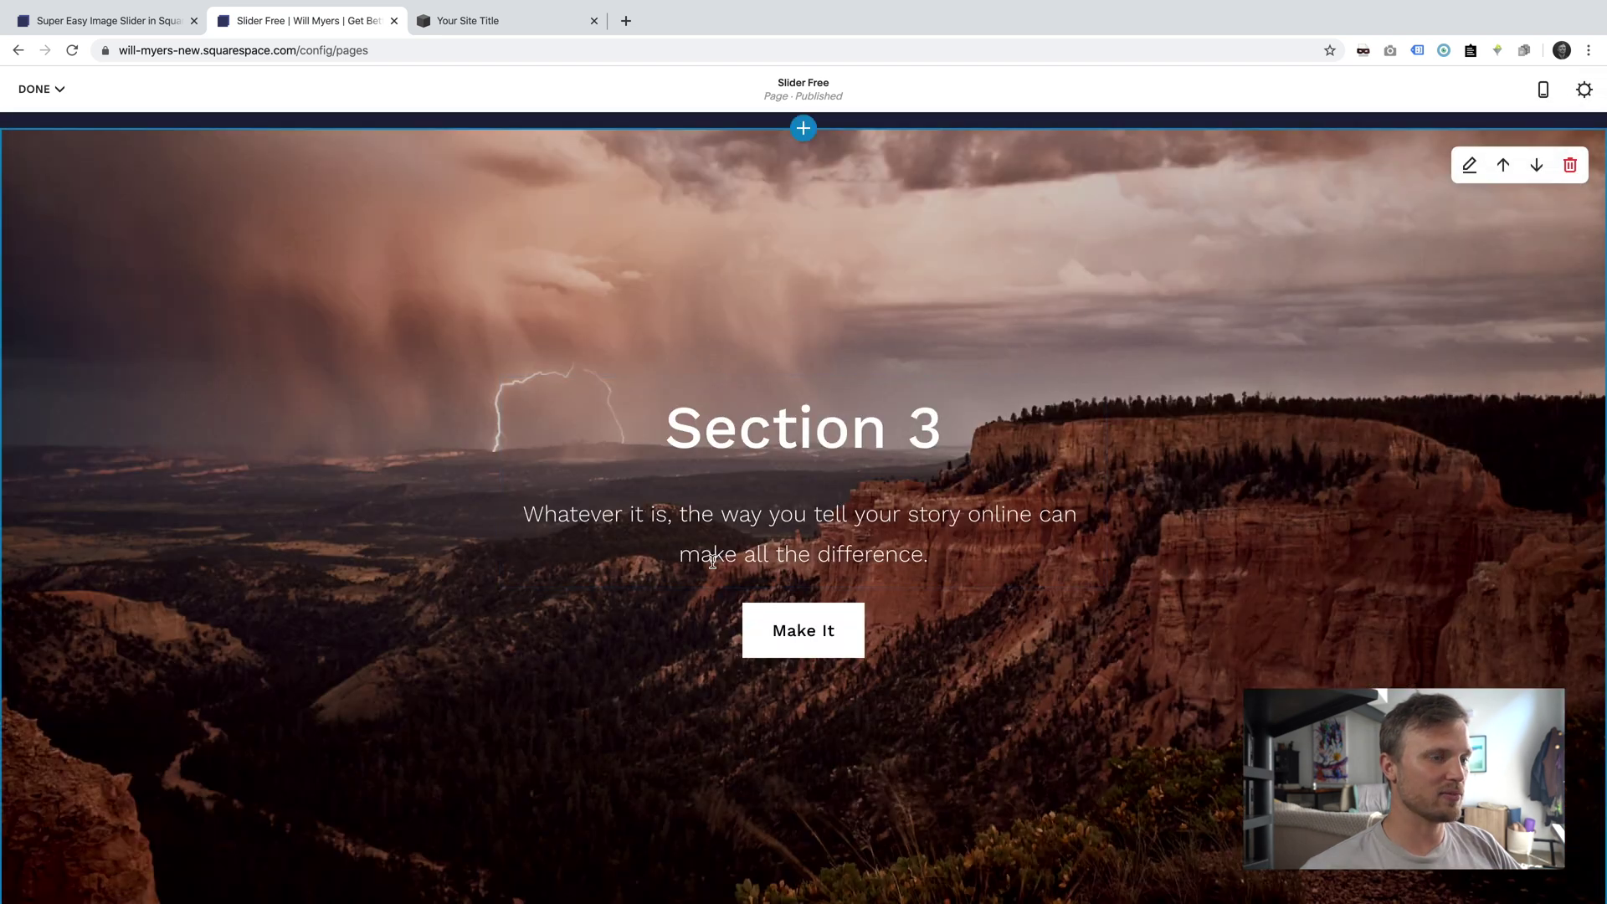
- Right-align Section 3's heading, paragraph and section content
drag(779, 434, 768, 554)
click(731, 358)
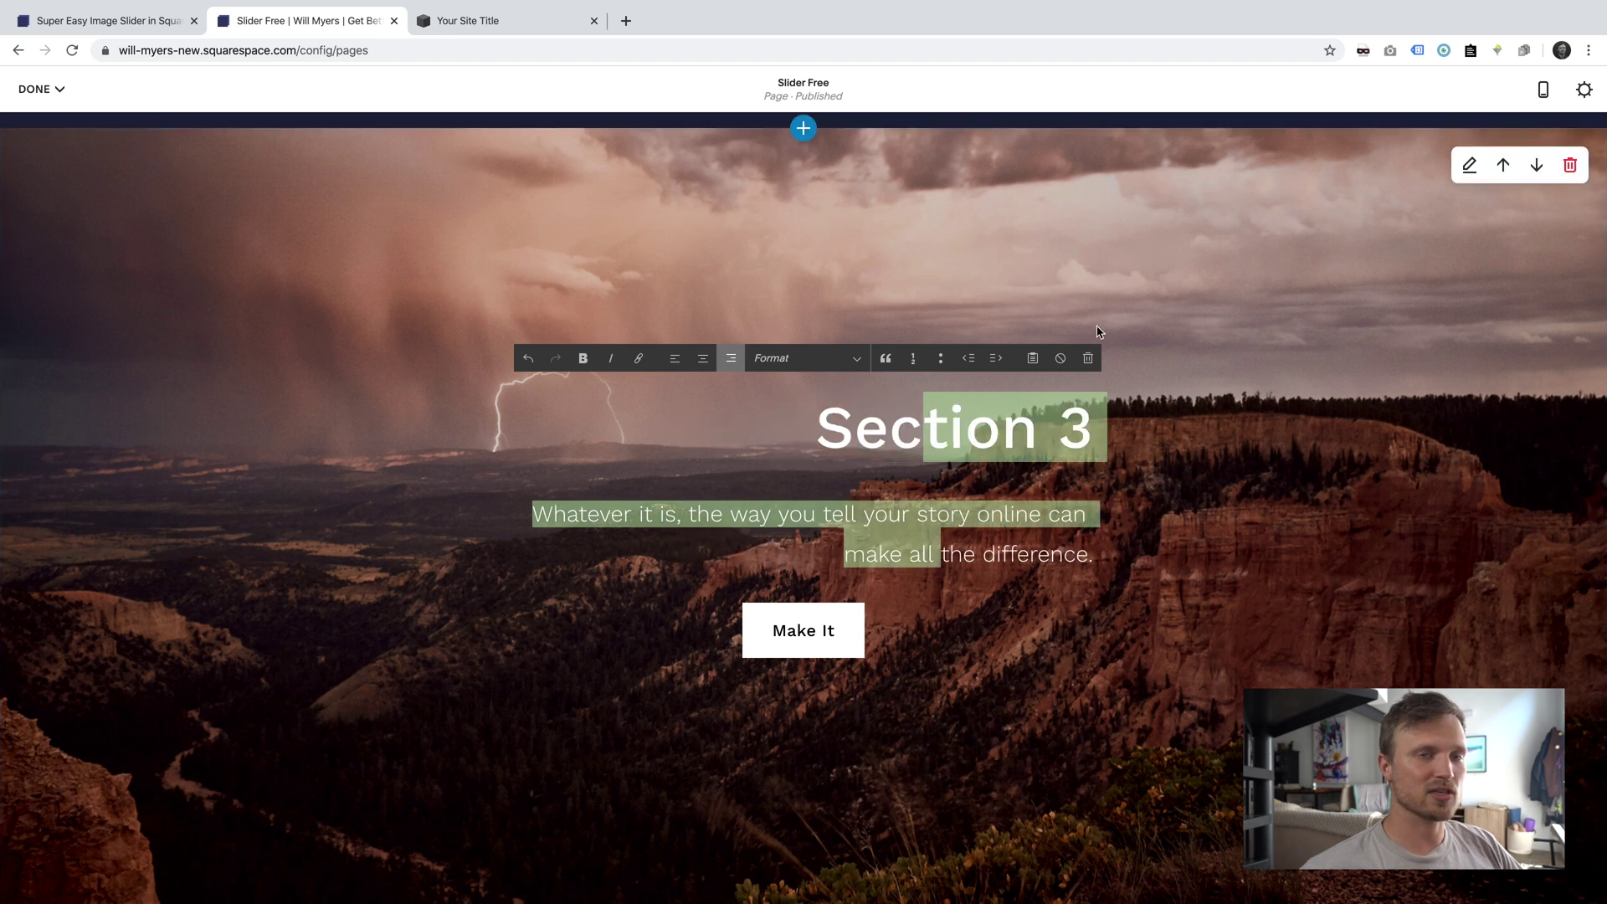
click(1469, 164)
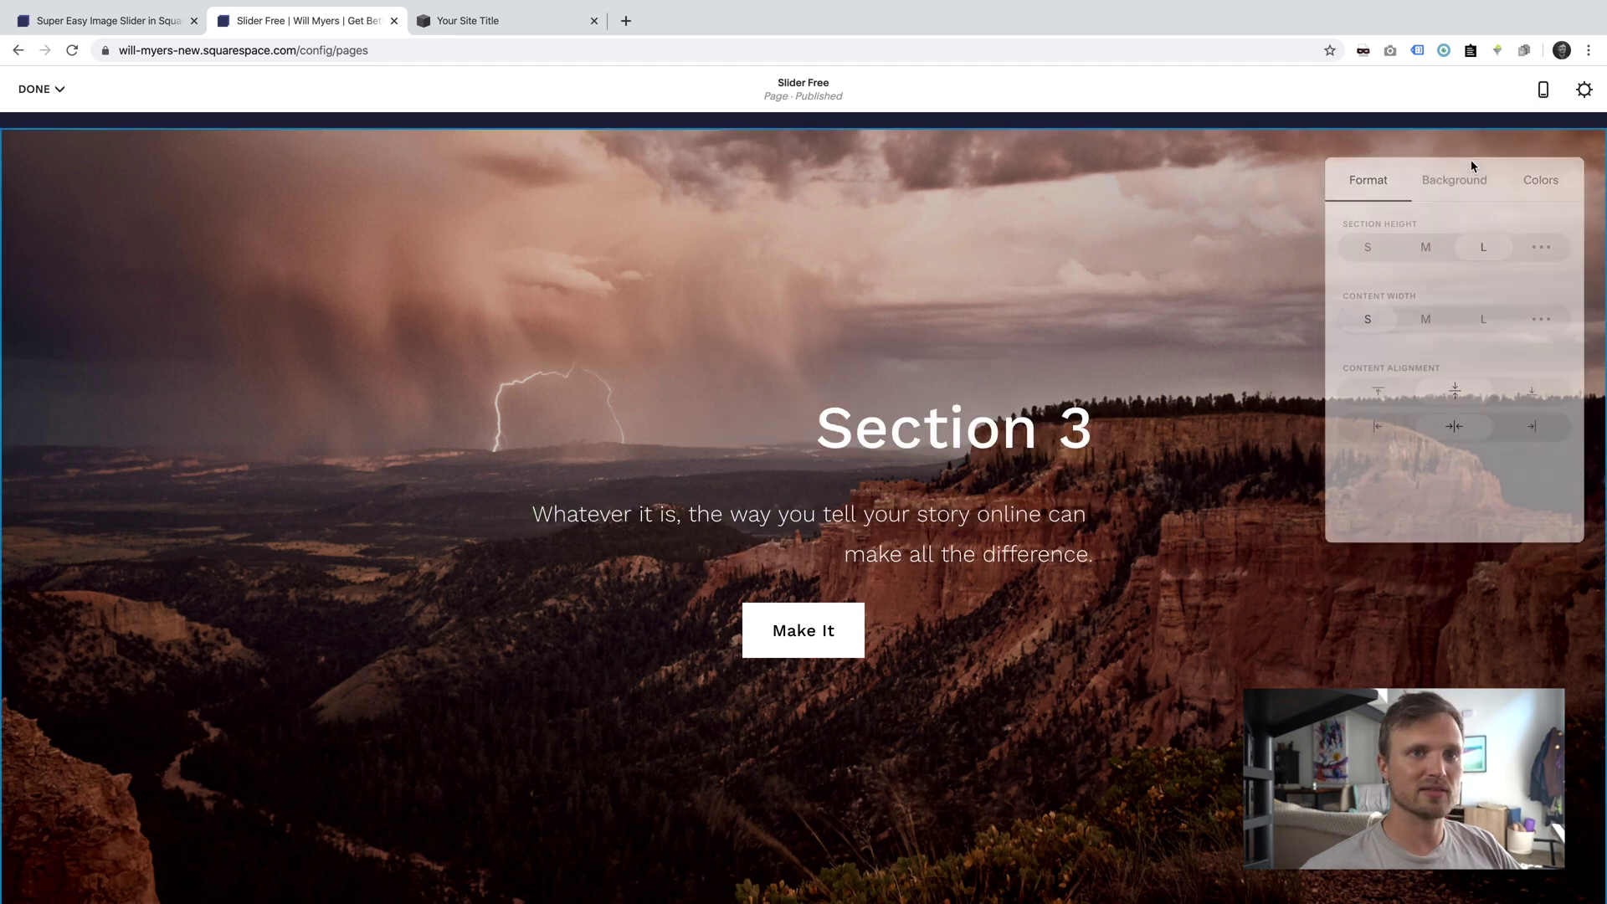
click(1533, 429)
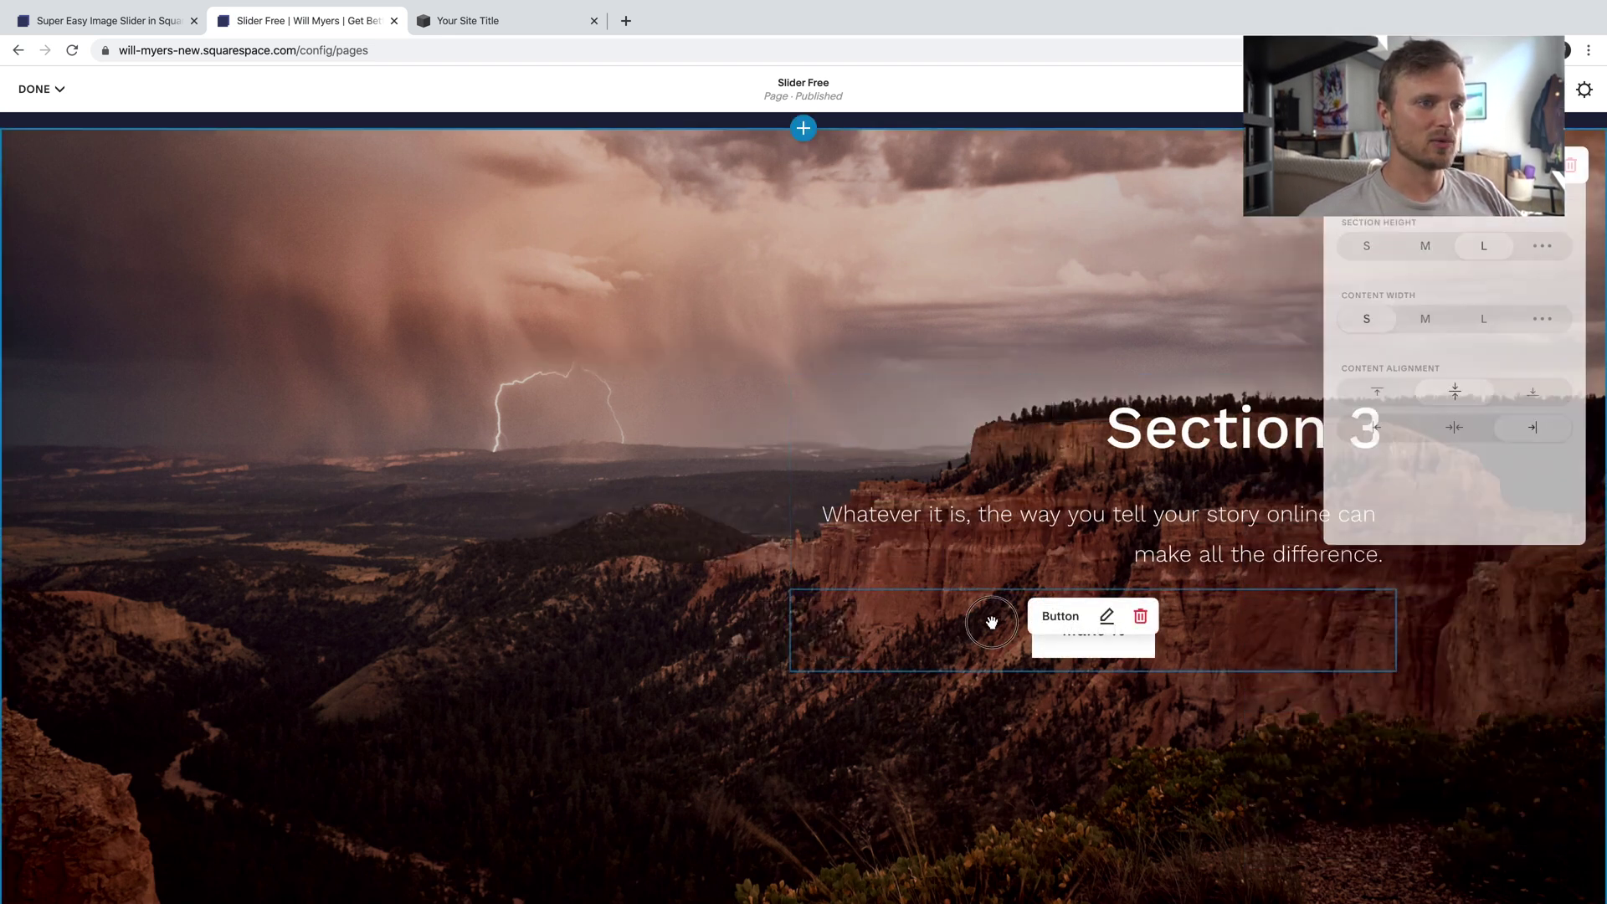
- Set Section 3's Make It button alignment to Right
click(1093, 629)
scroll(1425, 812, down, 2)
click(1424, 805)
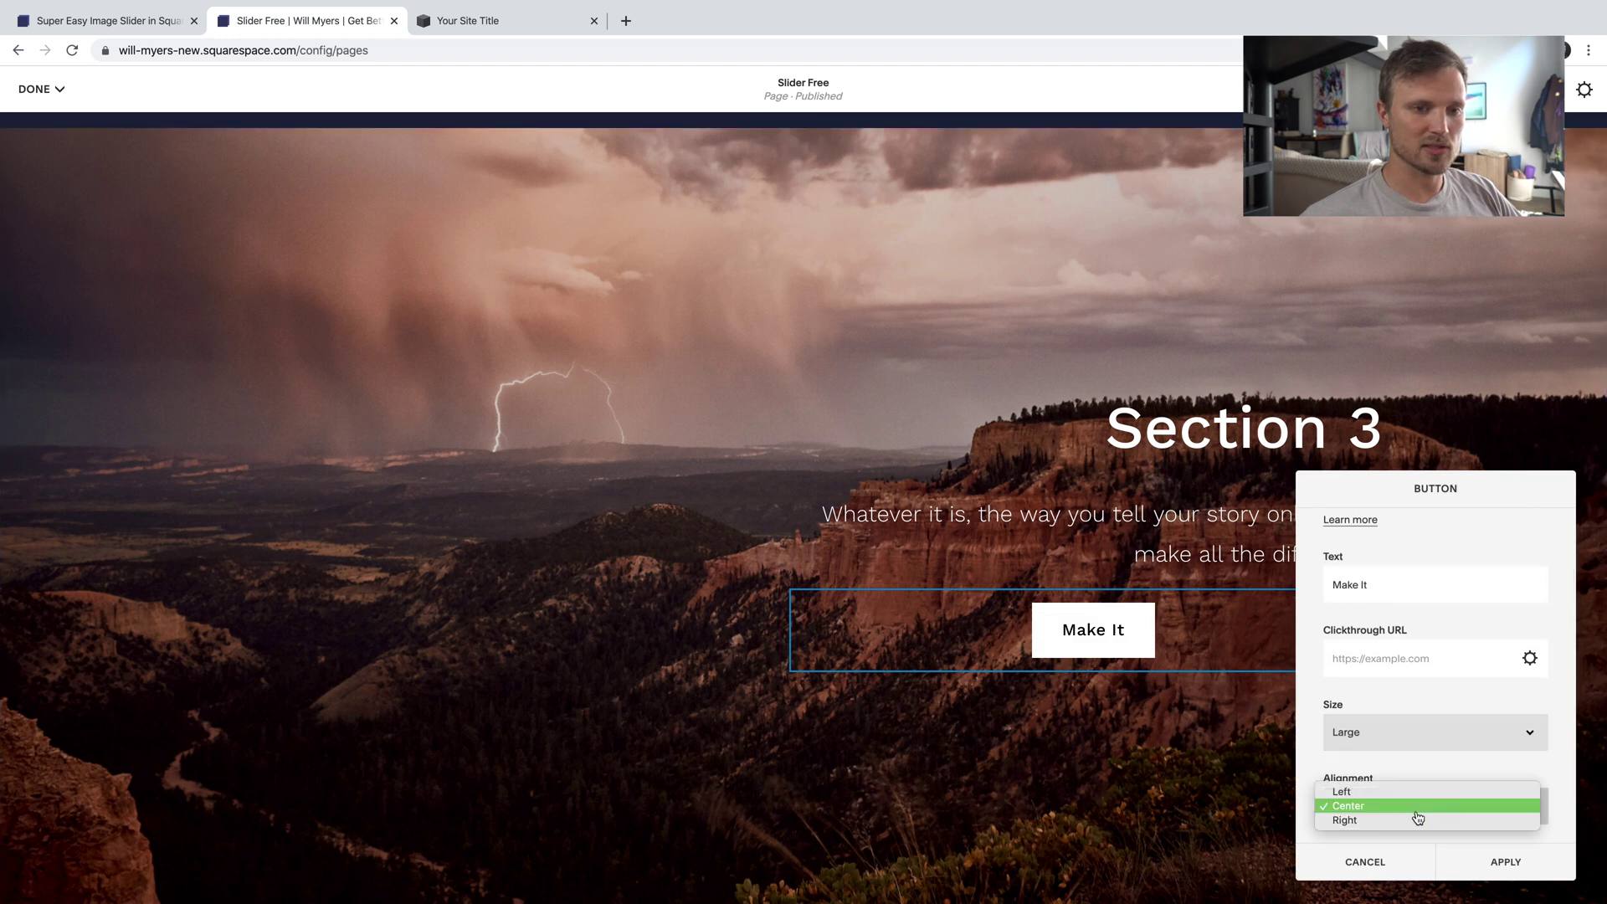
click(1415, 820)
click(1504, 861)
scroll(669, 644, up, 7)
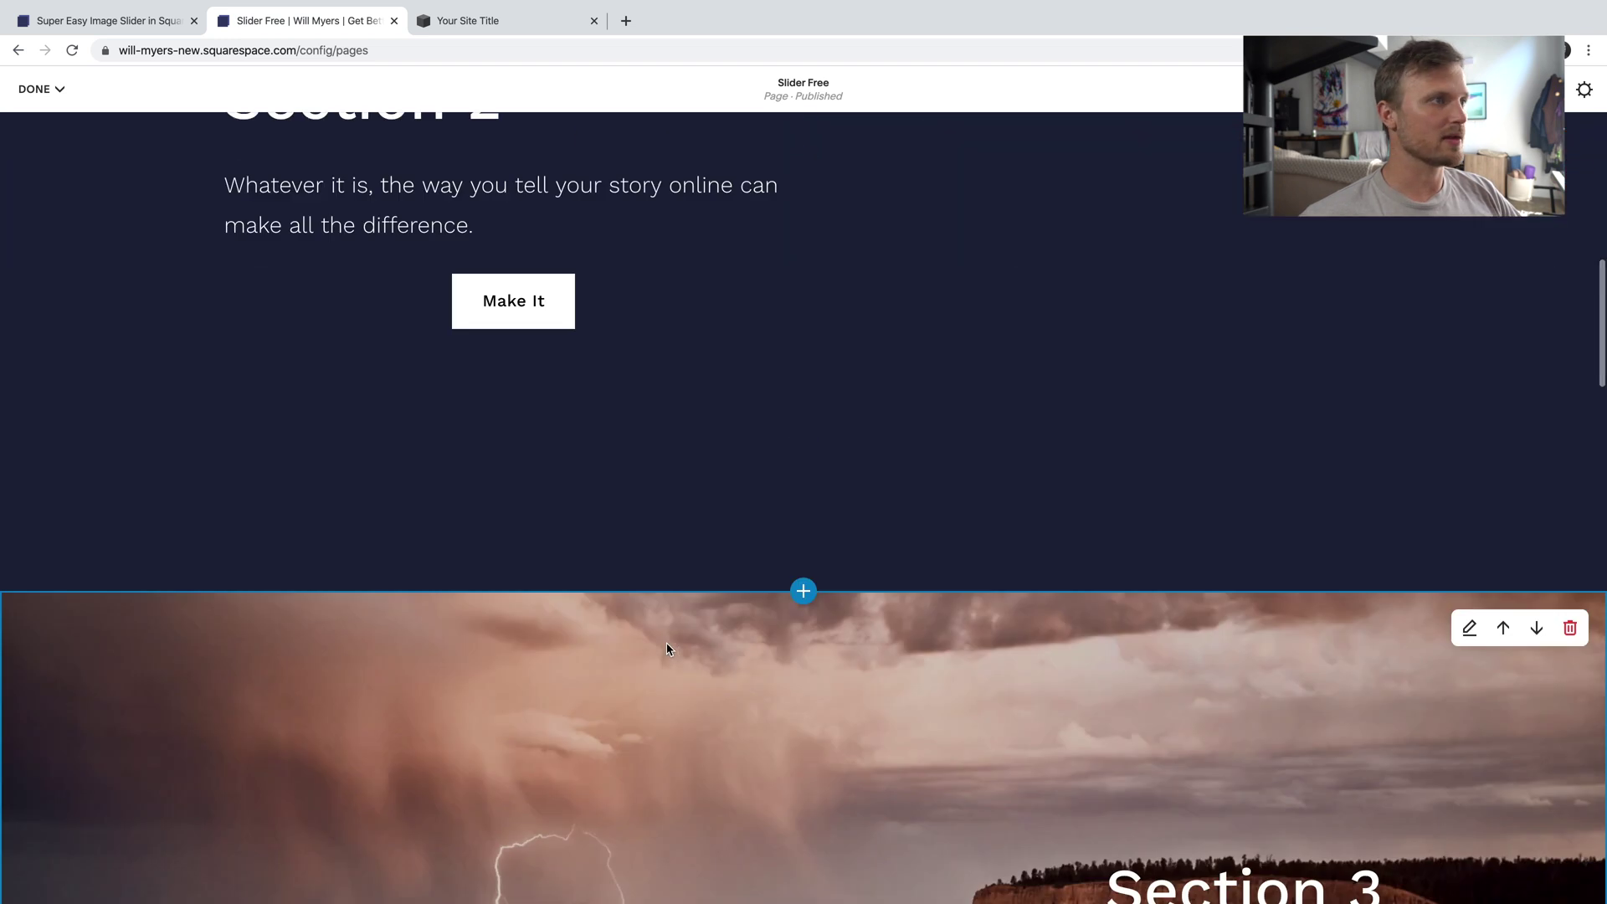
- Set Section 2's Make It button alignment to Left and save the page edits
double_click(392, 462)
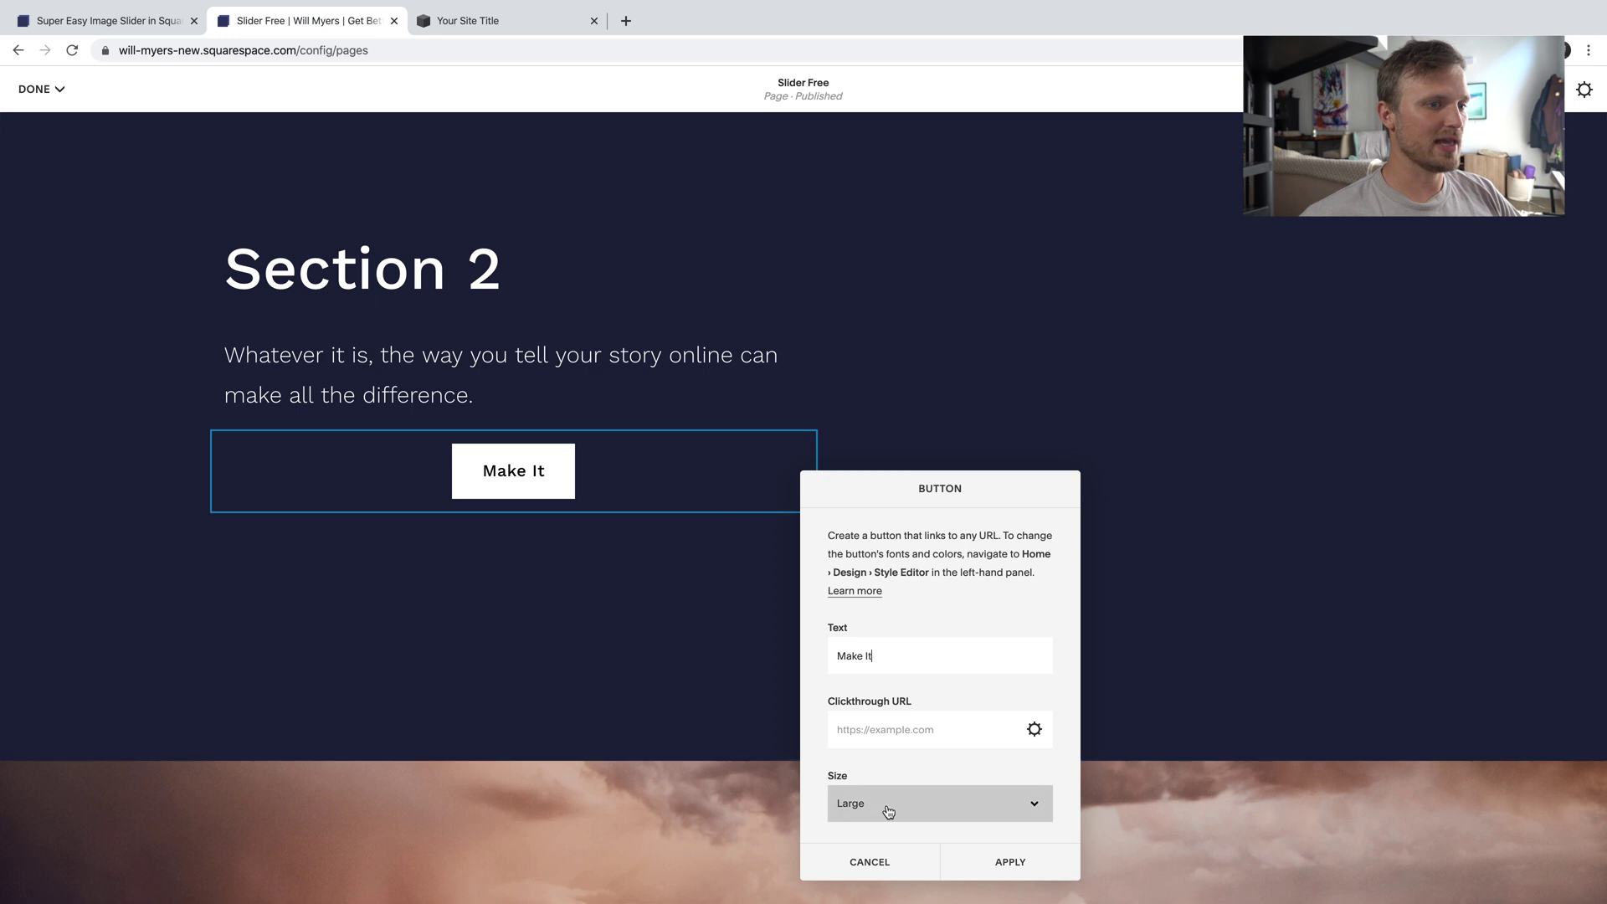
scroll(895, 799, down, 2)
click(890, 805)
click(874, 786)
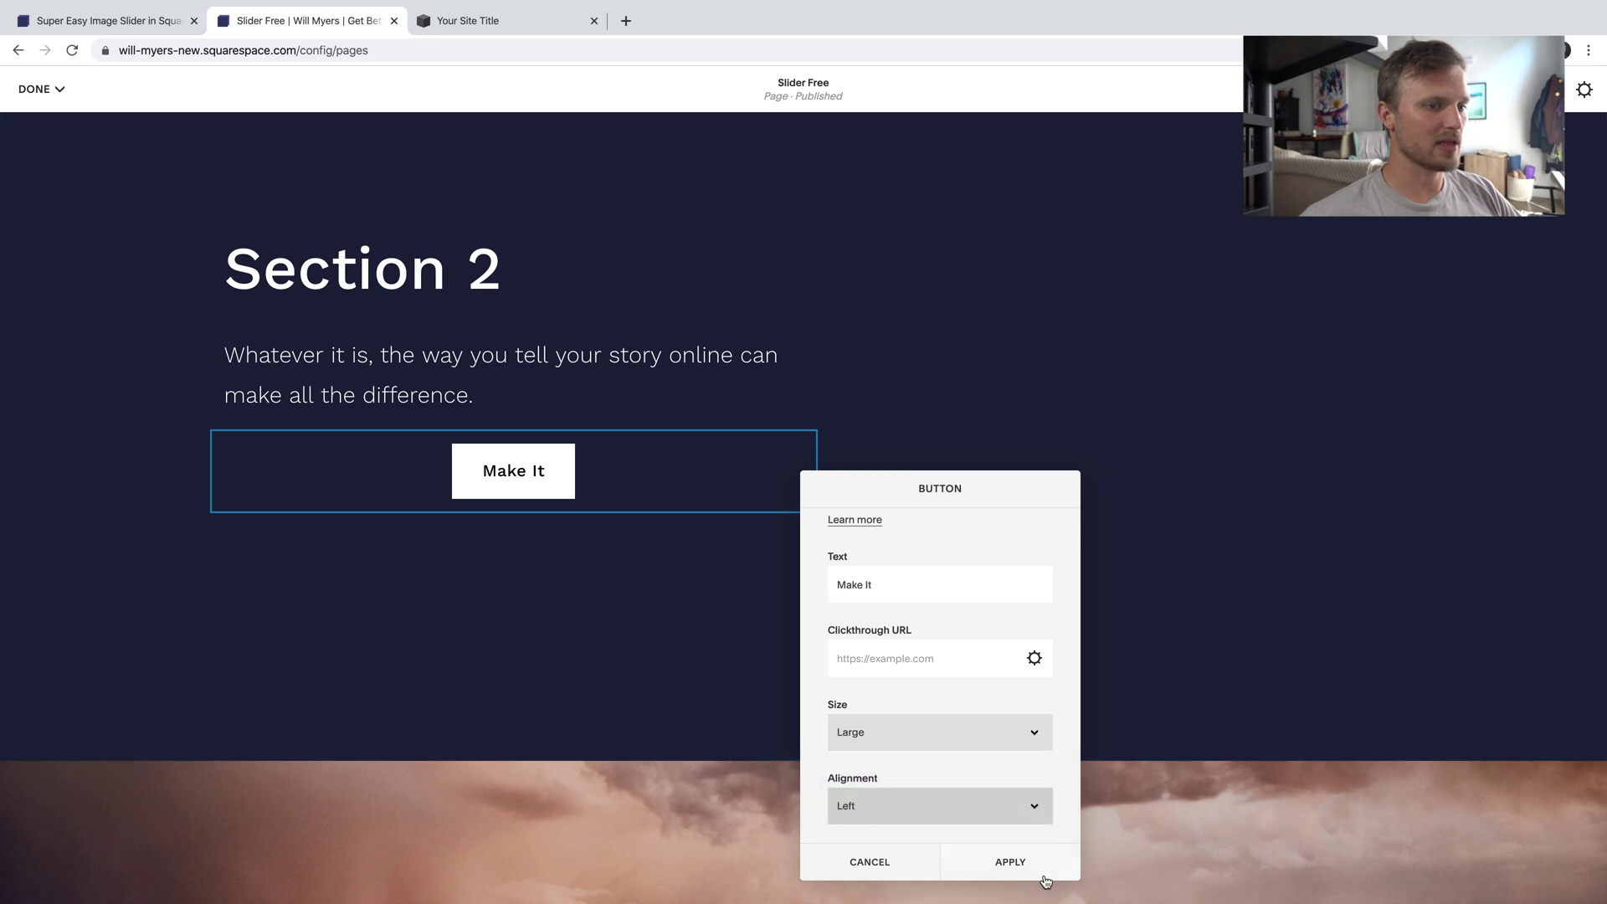
click(1034, 862)
click(35, 89)
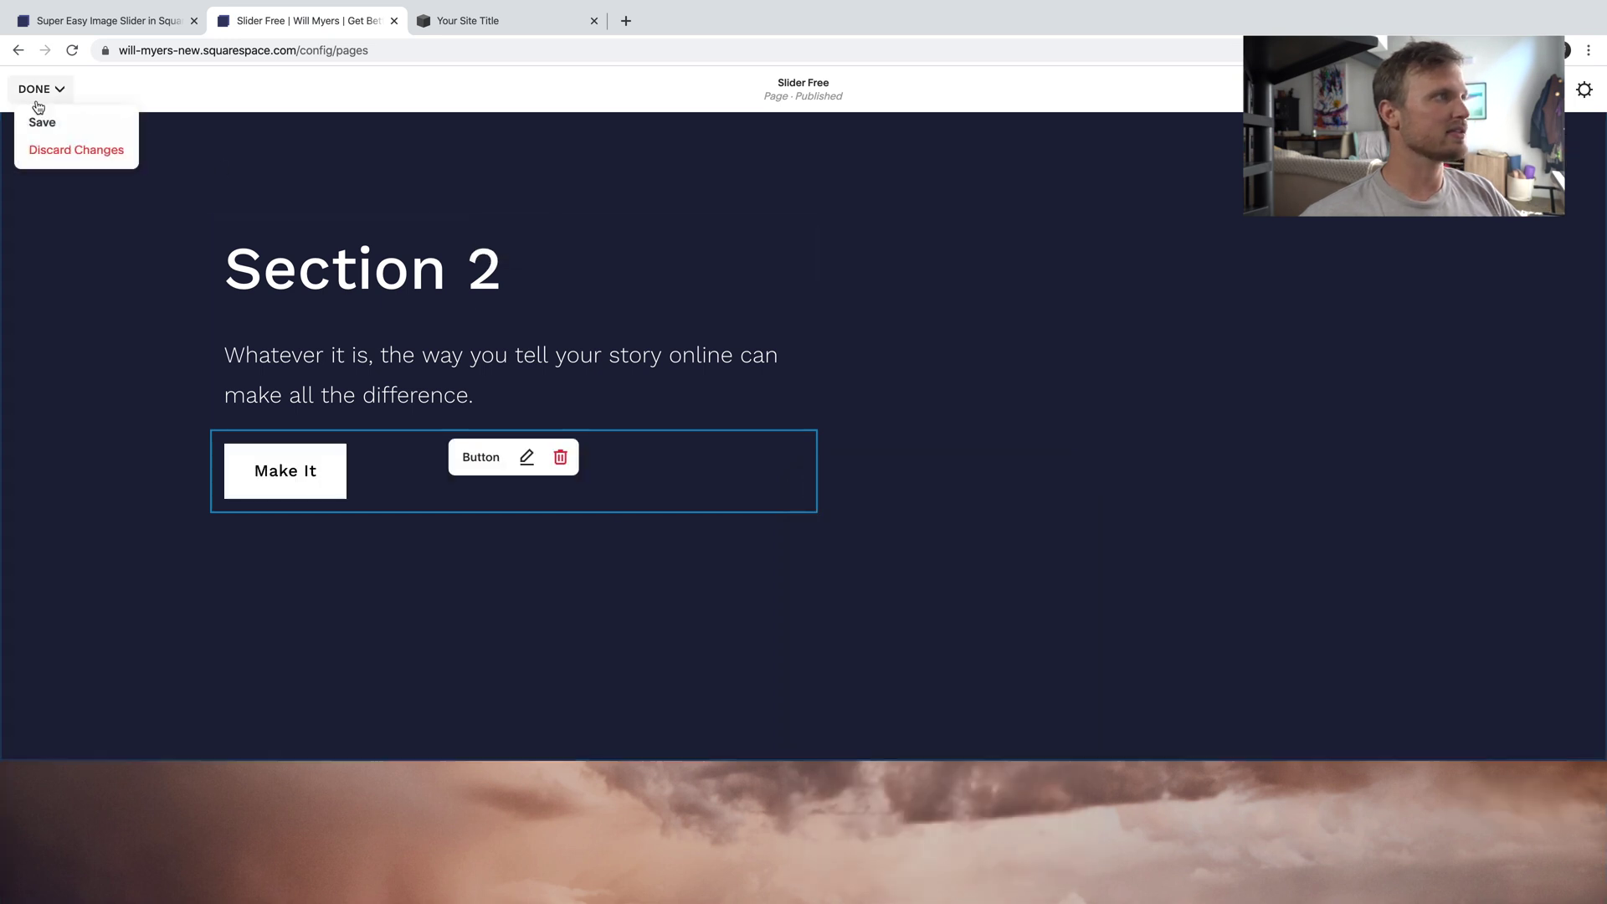
click(43, 117)
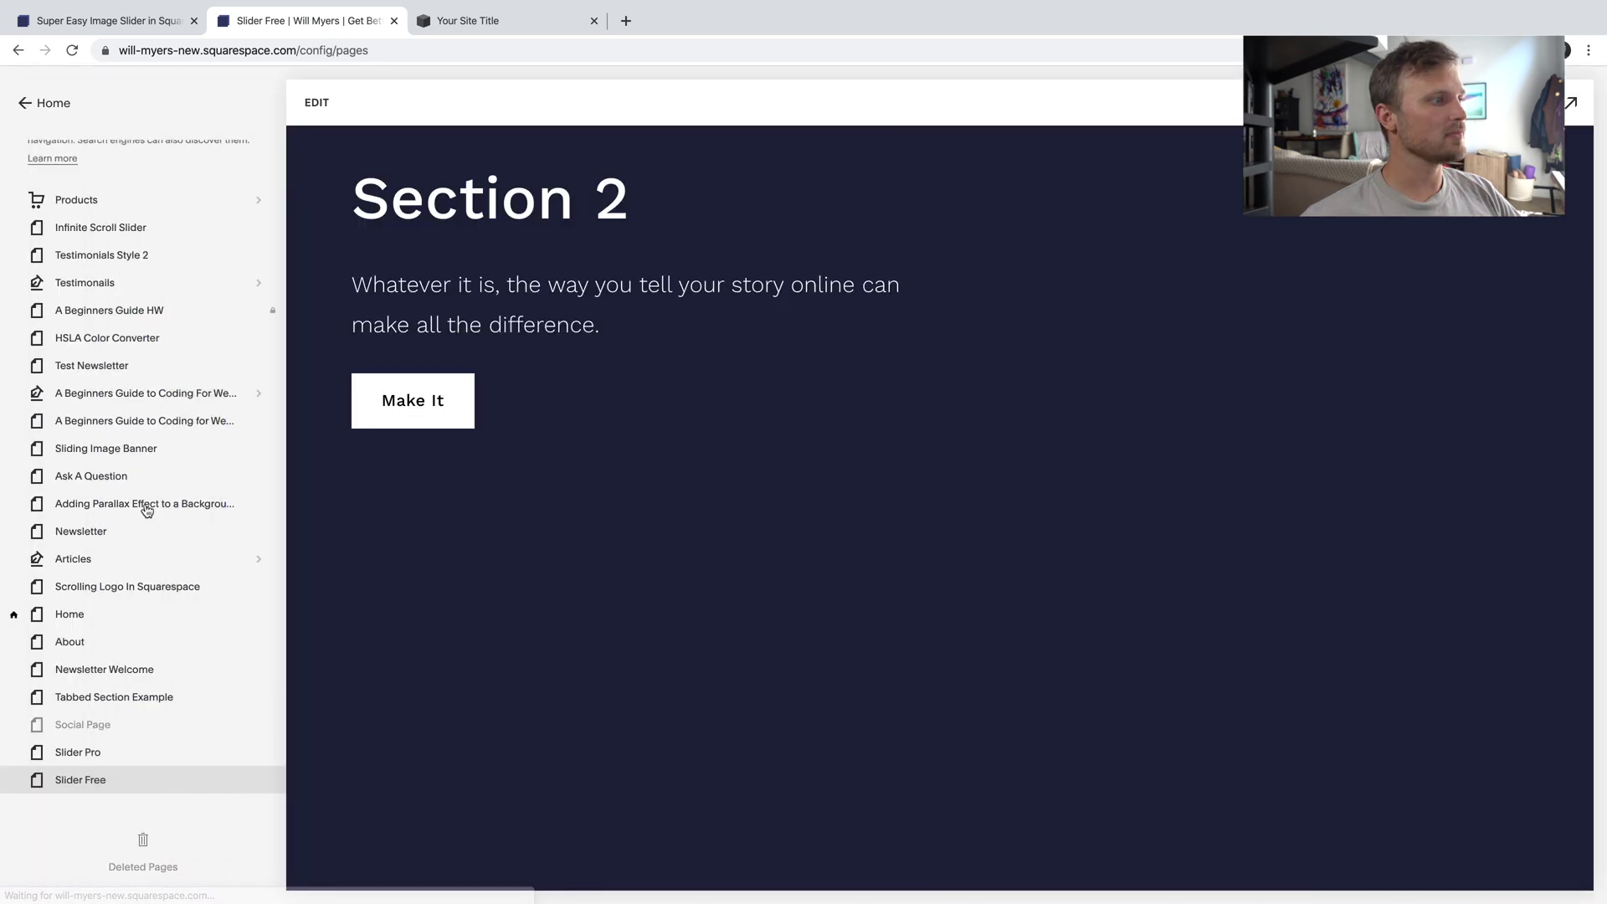
- Change sliderOn from false to true in Slider Free's header code injection and save
click(260, 780)
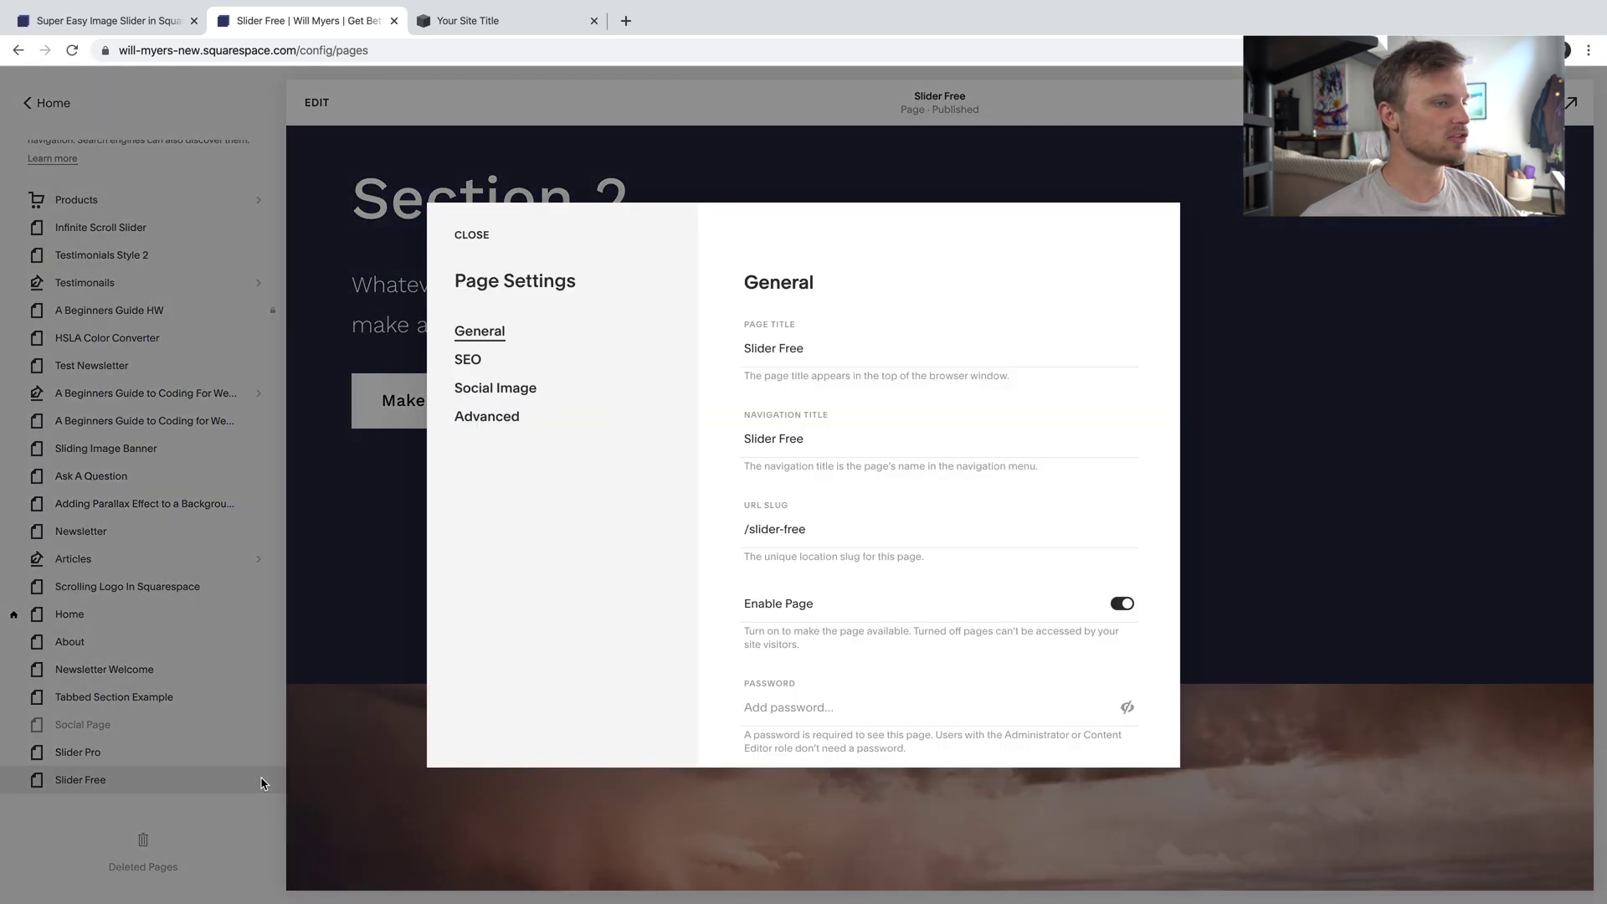
click(530, 431)
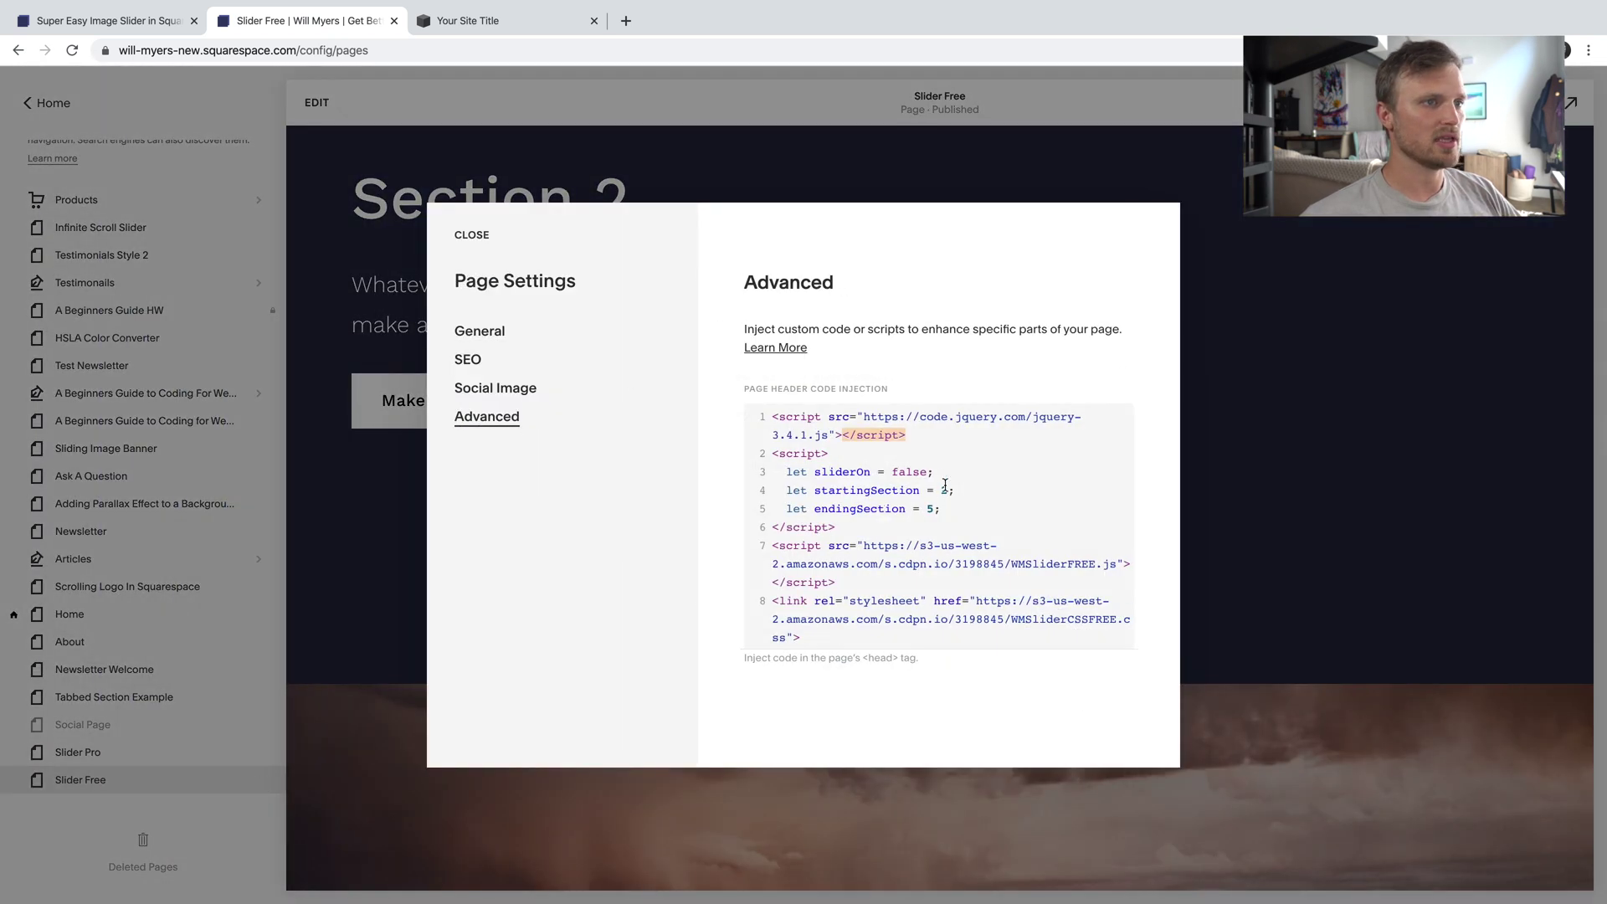
double_click(908, 471)
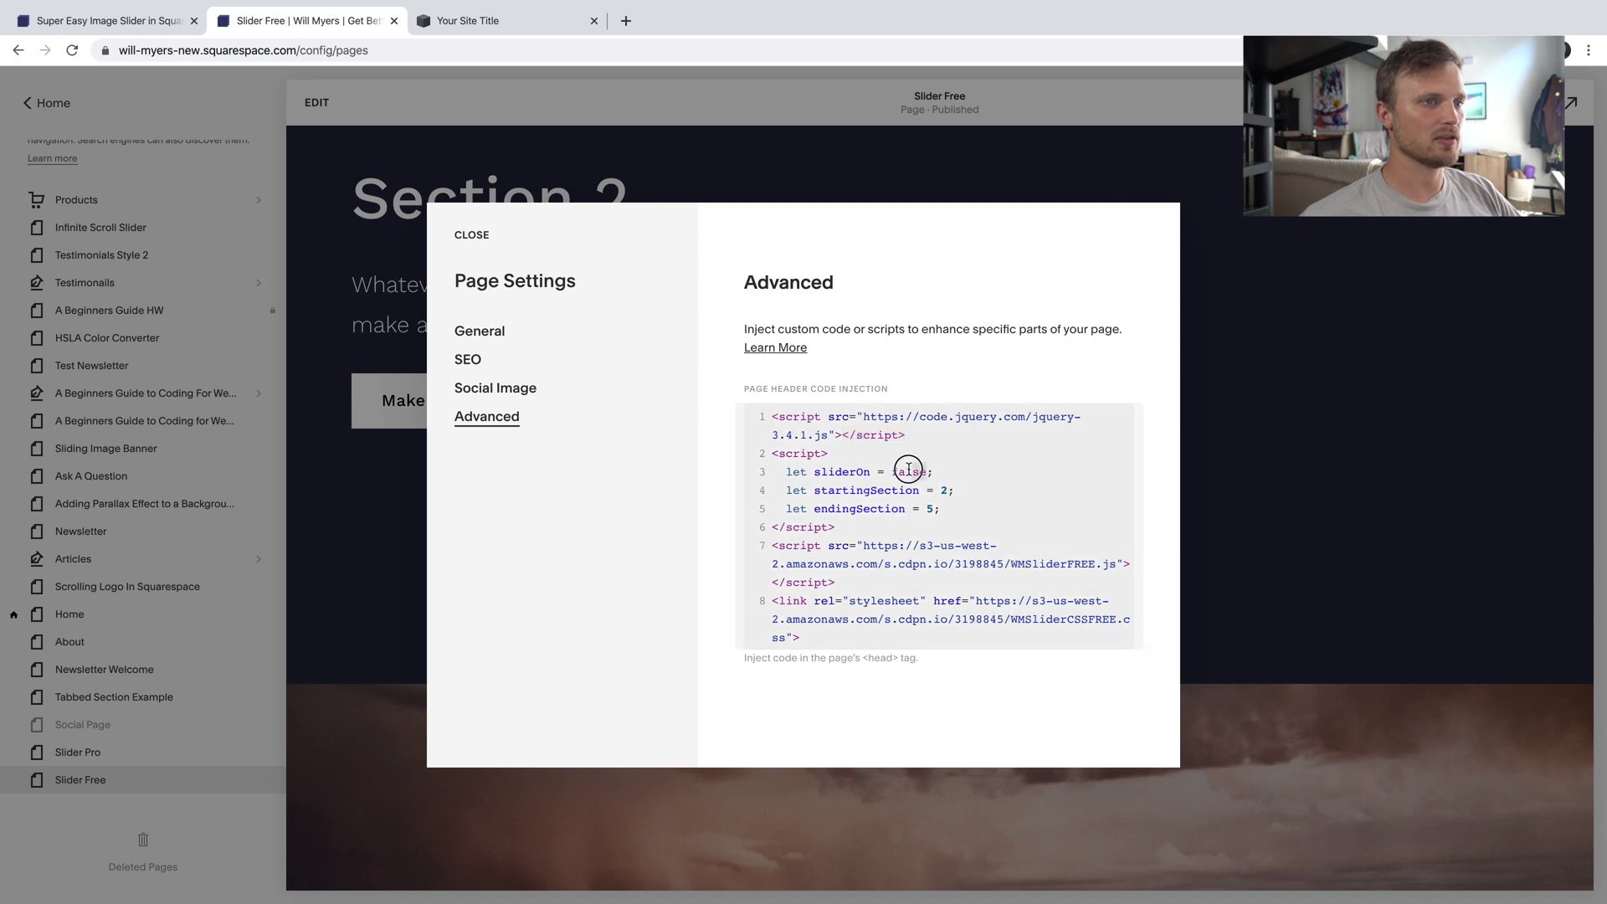
text(tru)
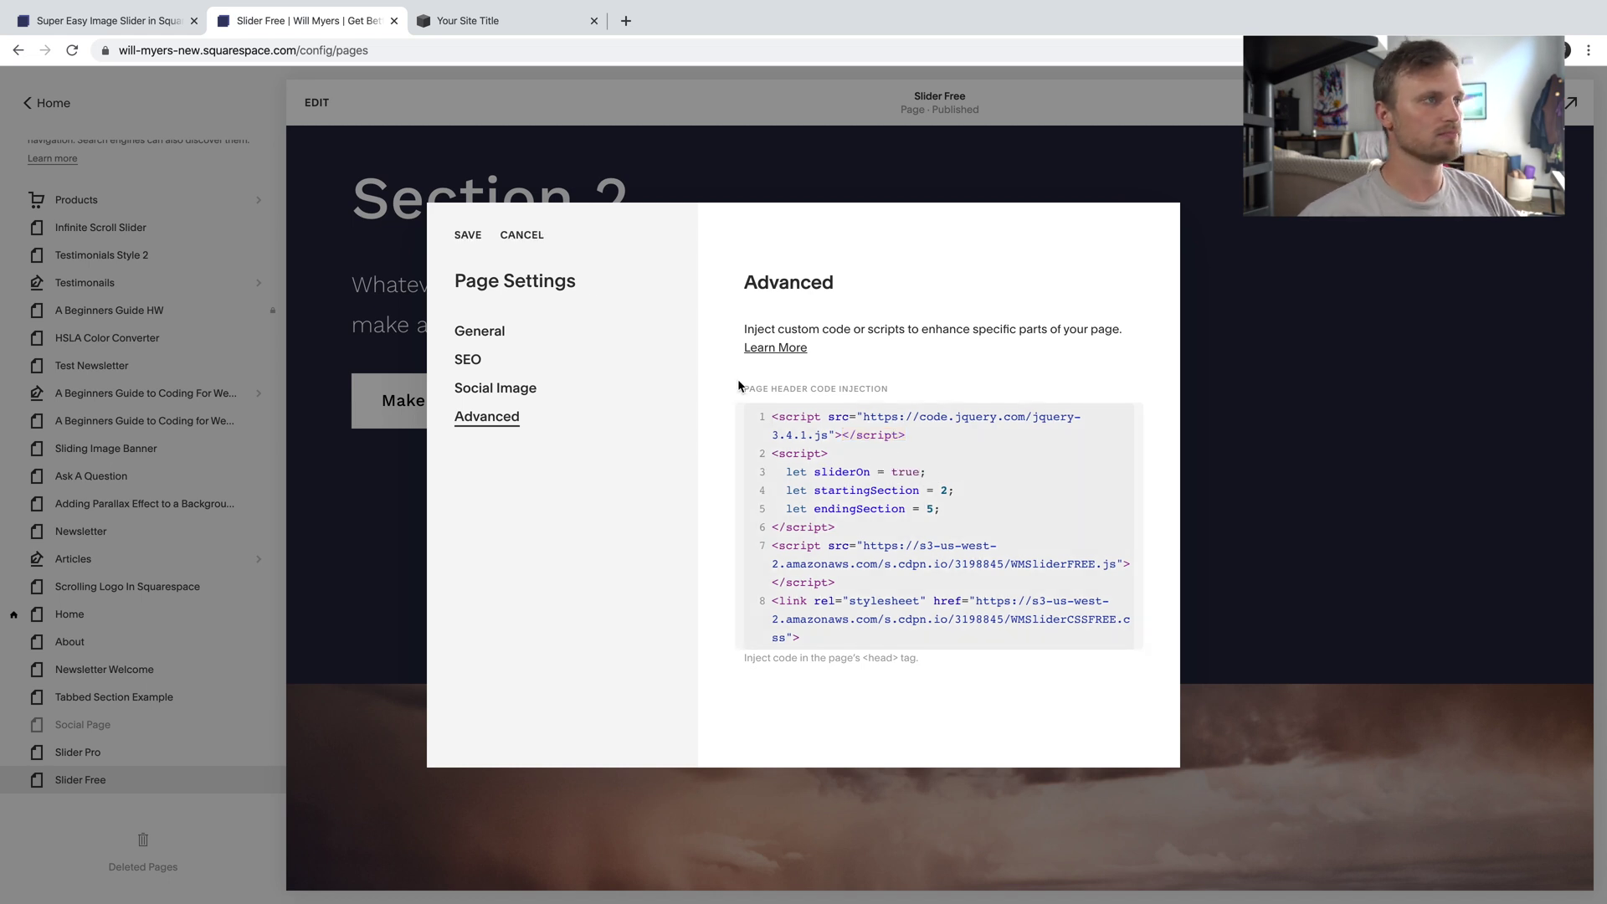
click(469, 238)
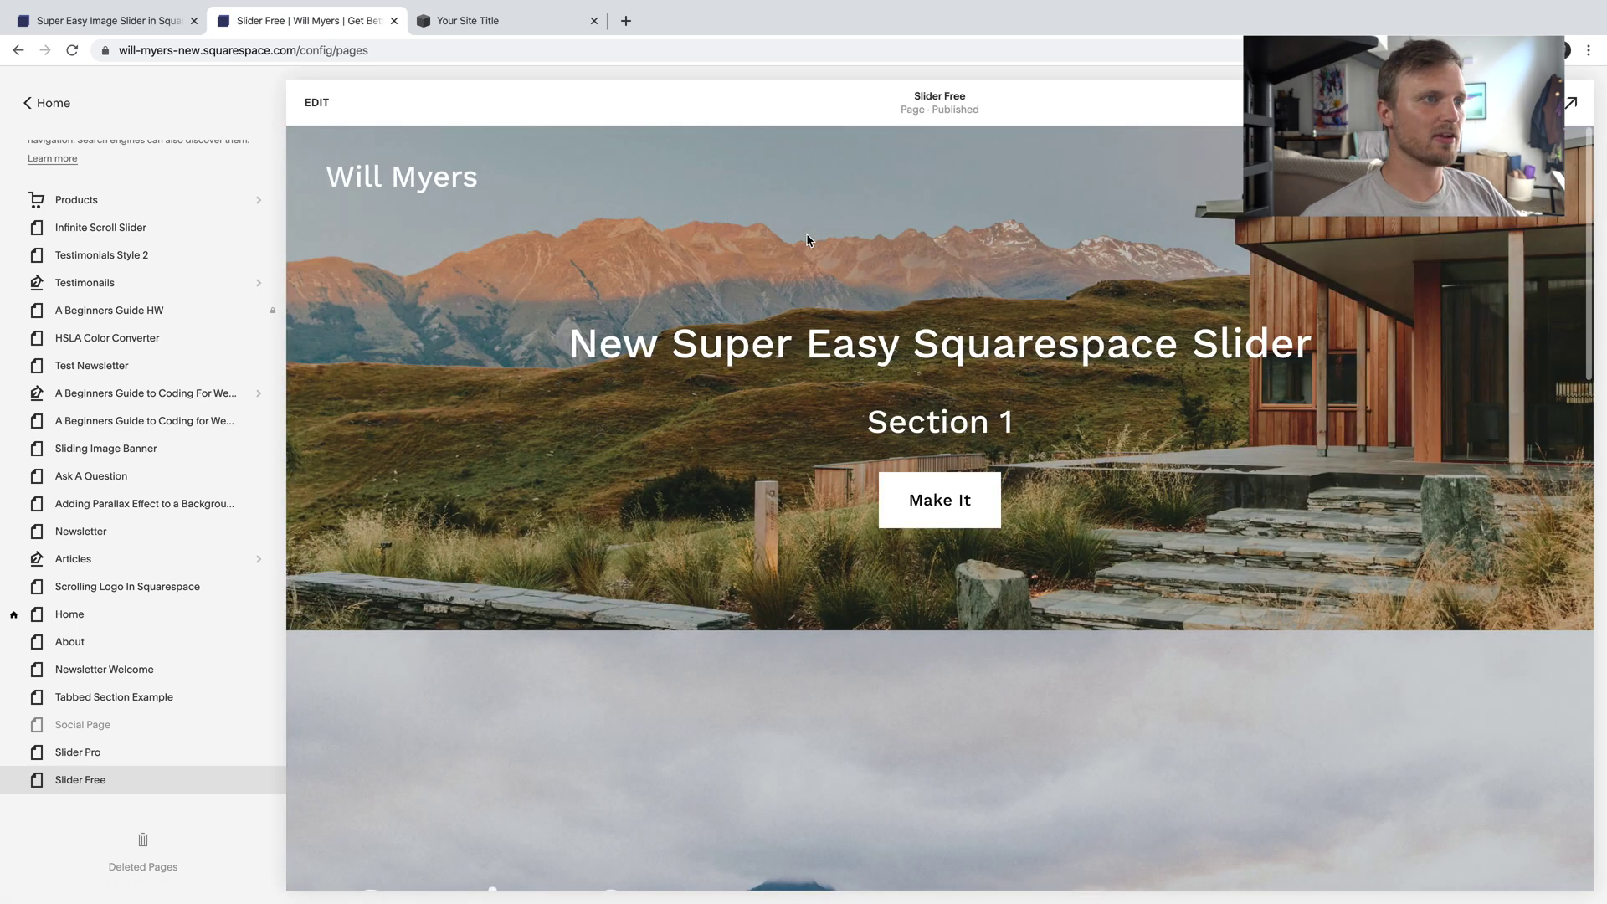
- Advance the Slider Free preview from Section 2 to Section 5, then start editing the page
scroll(1195, 460, down, 6)
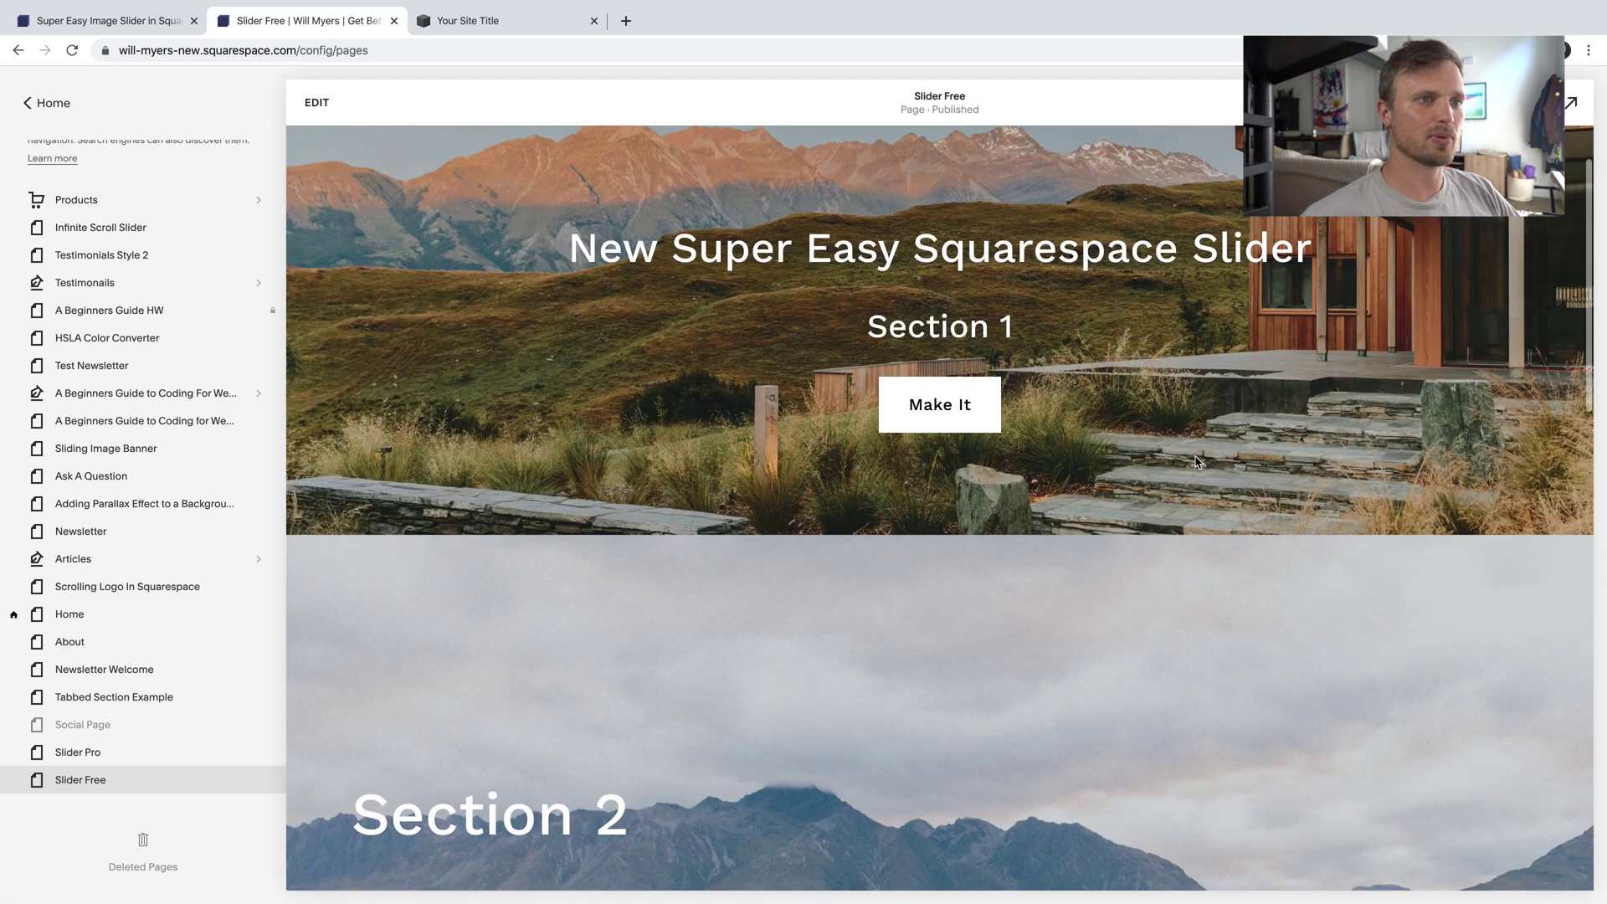
scroll(1018, 557, up, 1)
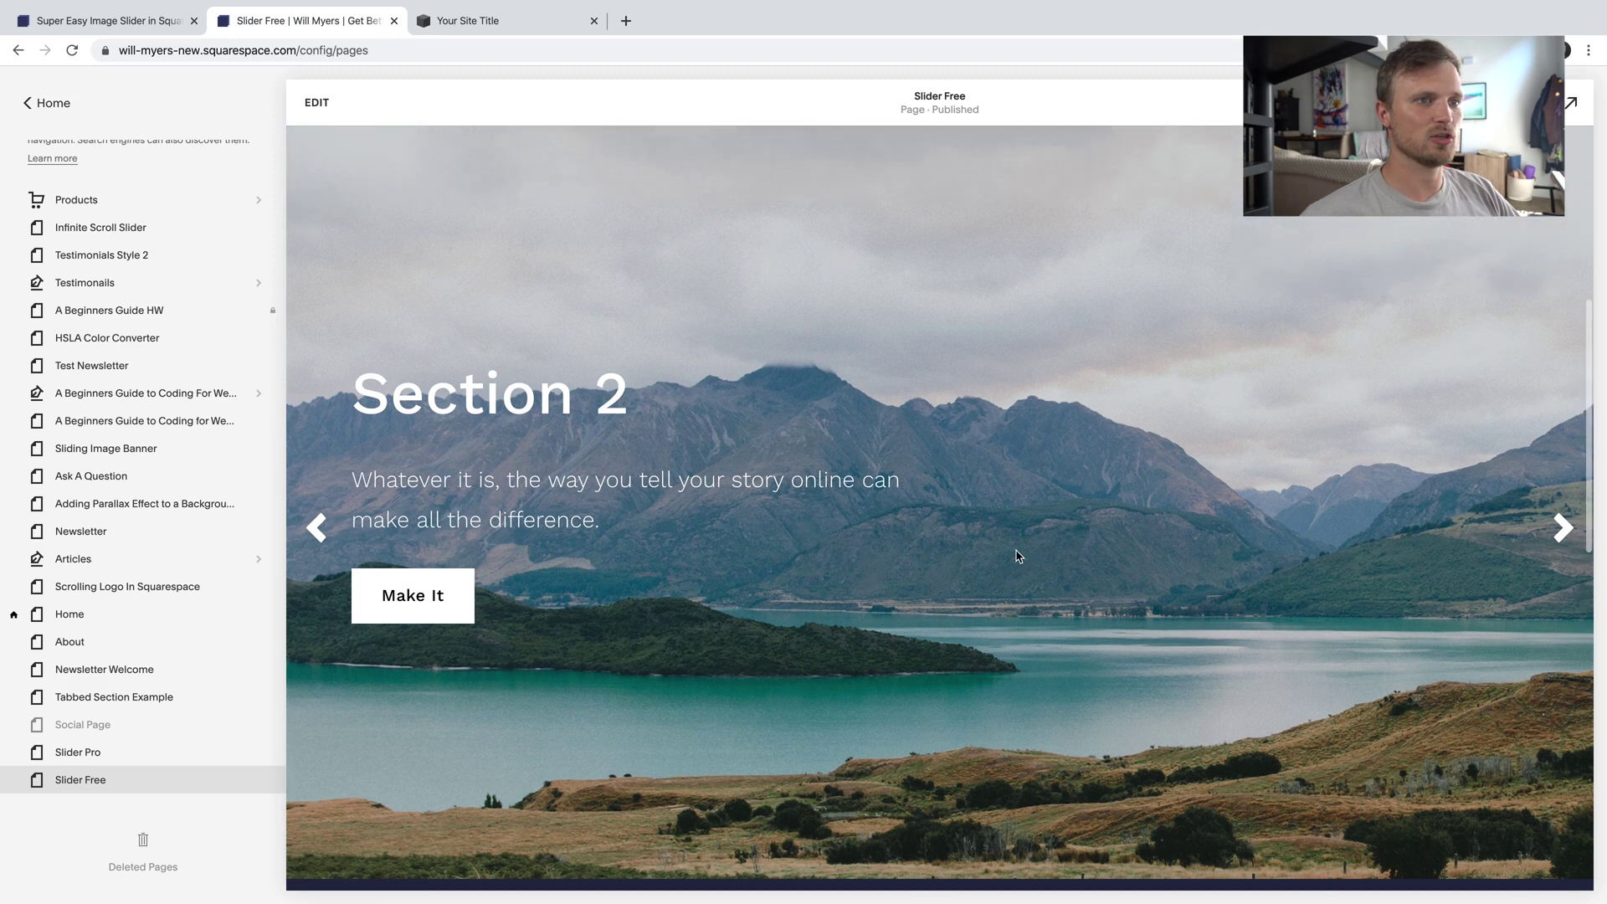
click(1558, 532)
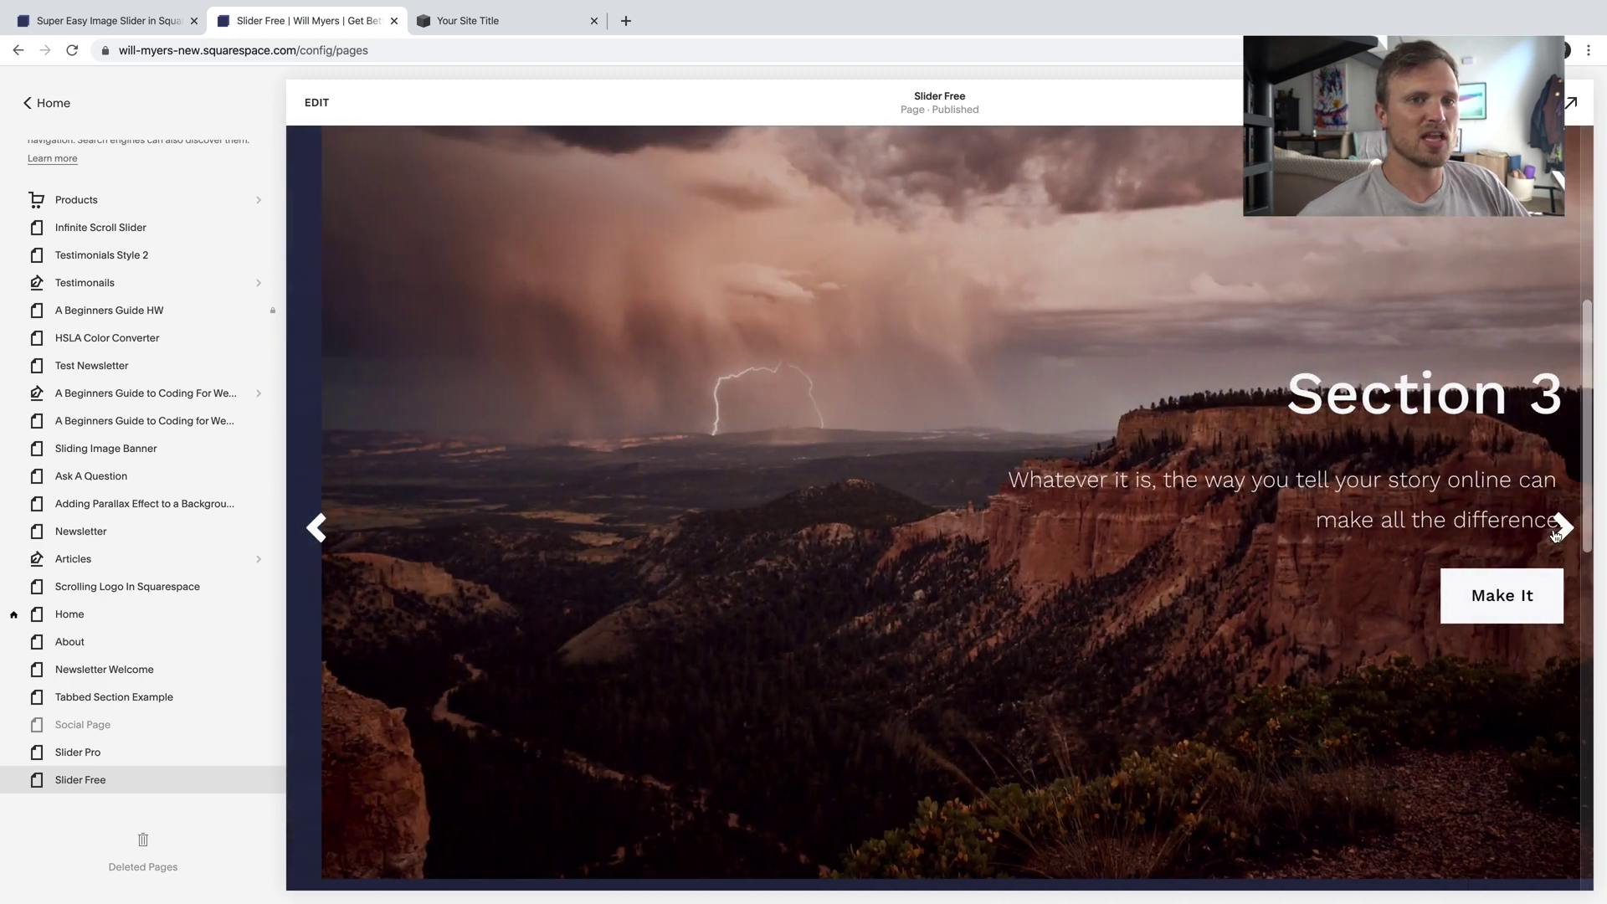
click(1556, 530)
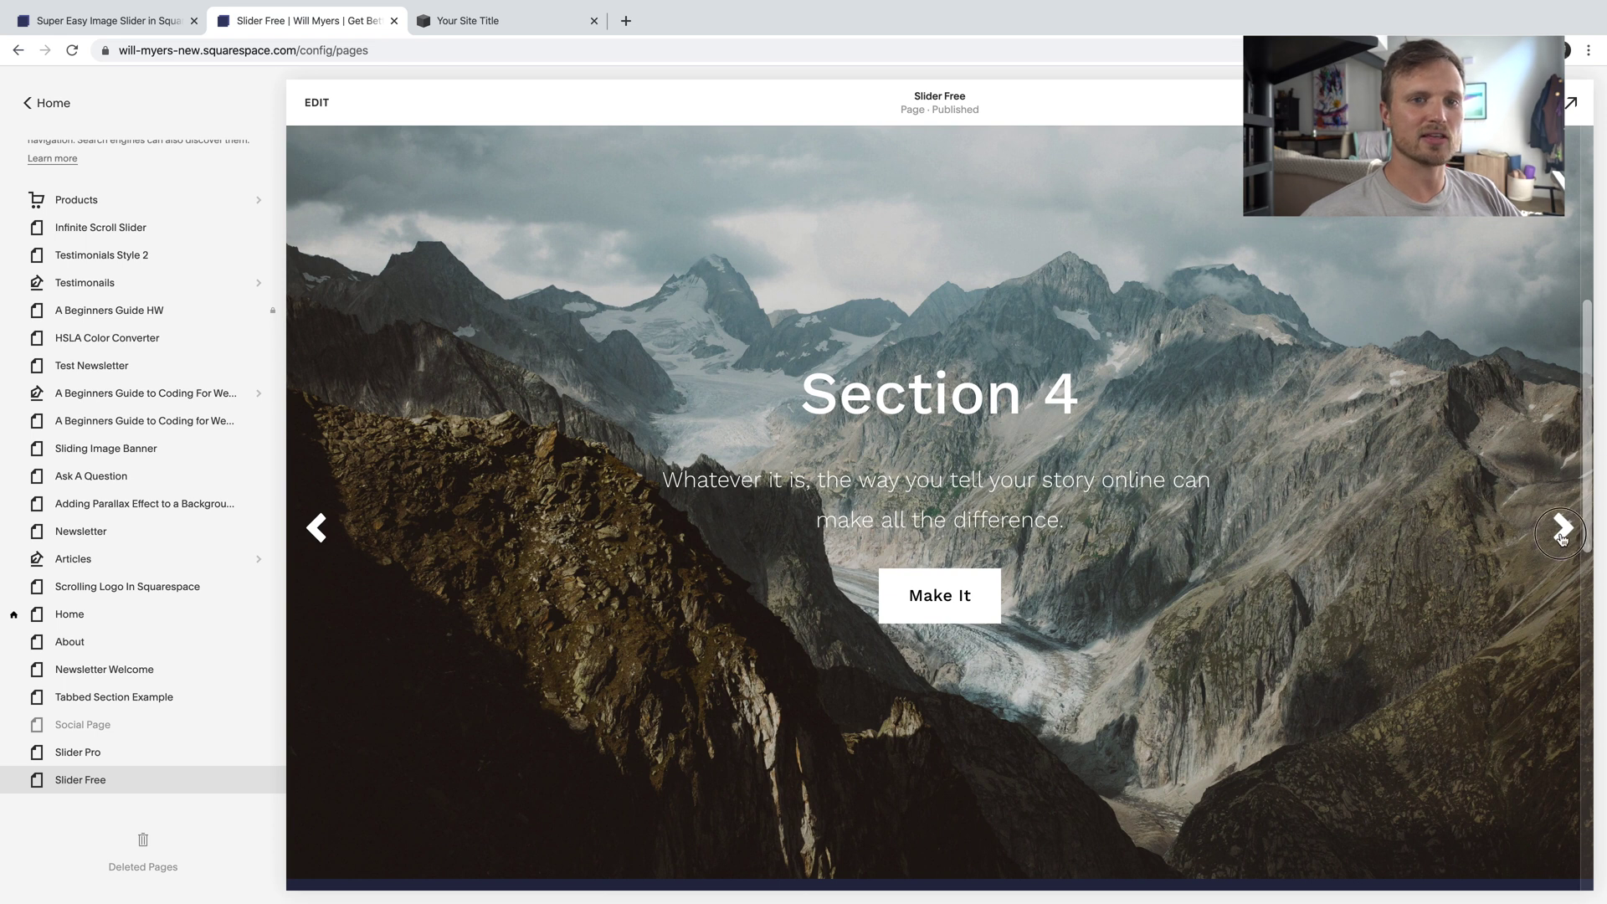
click(1561, 533)
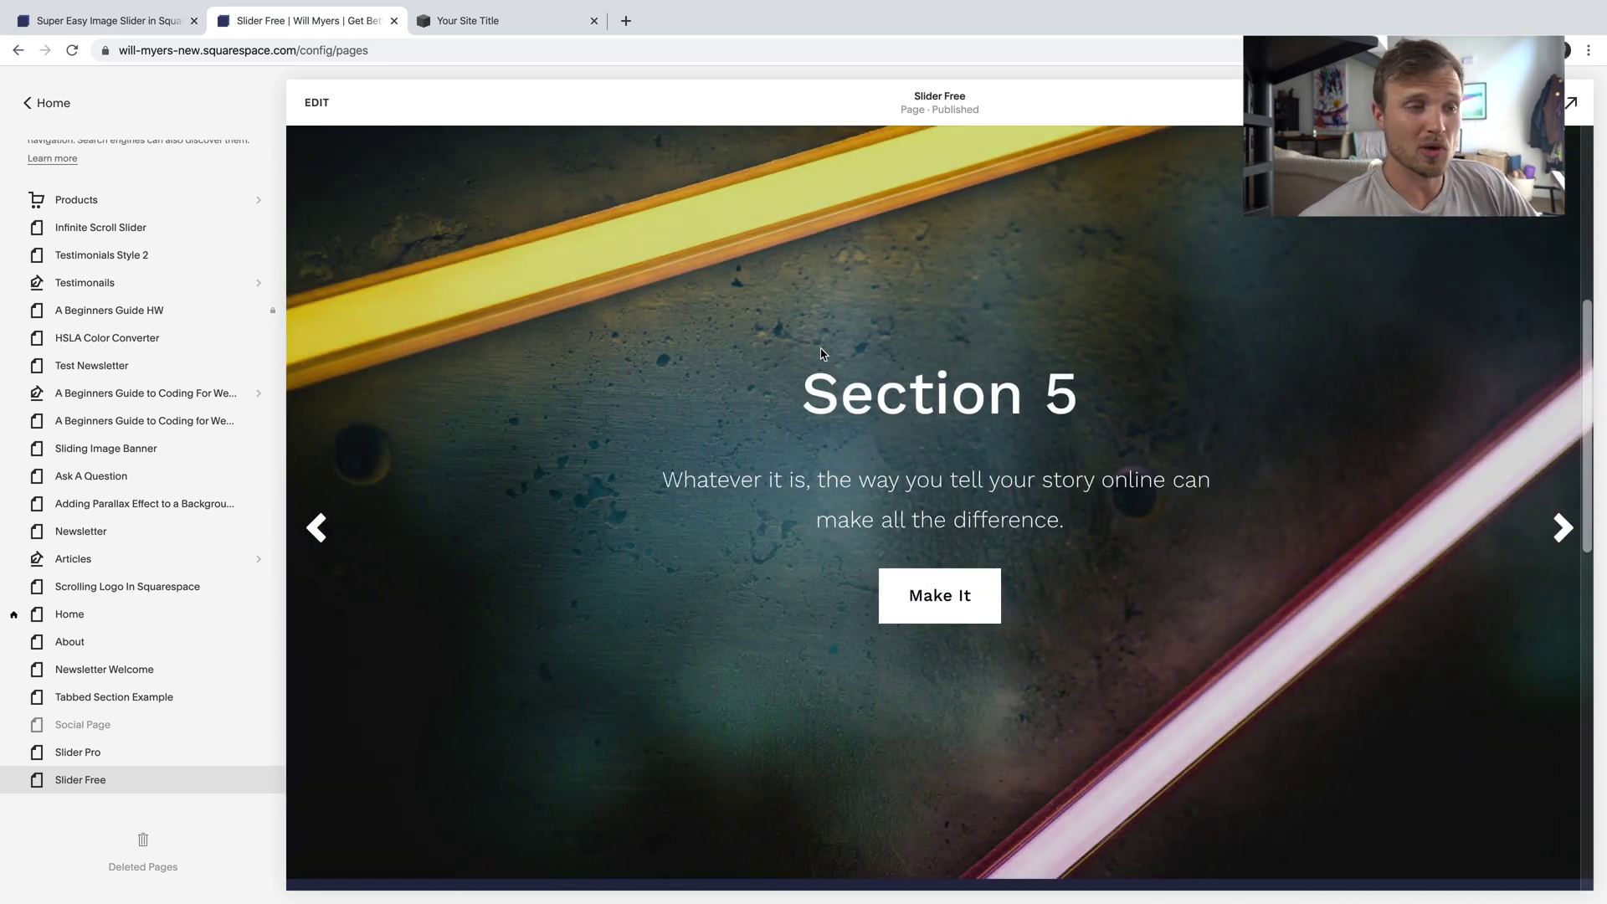
click(317, 104)
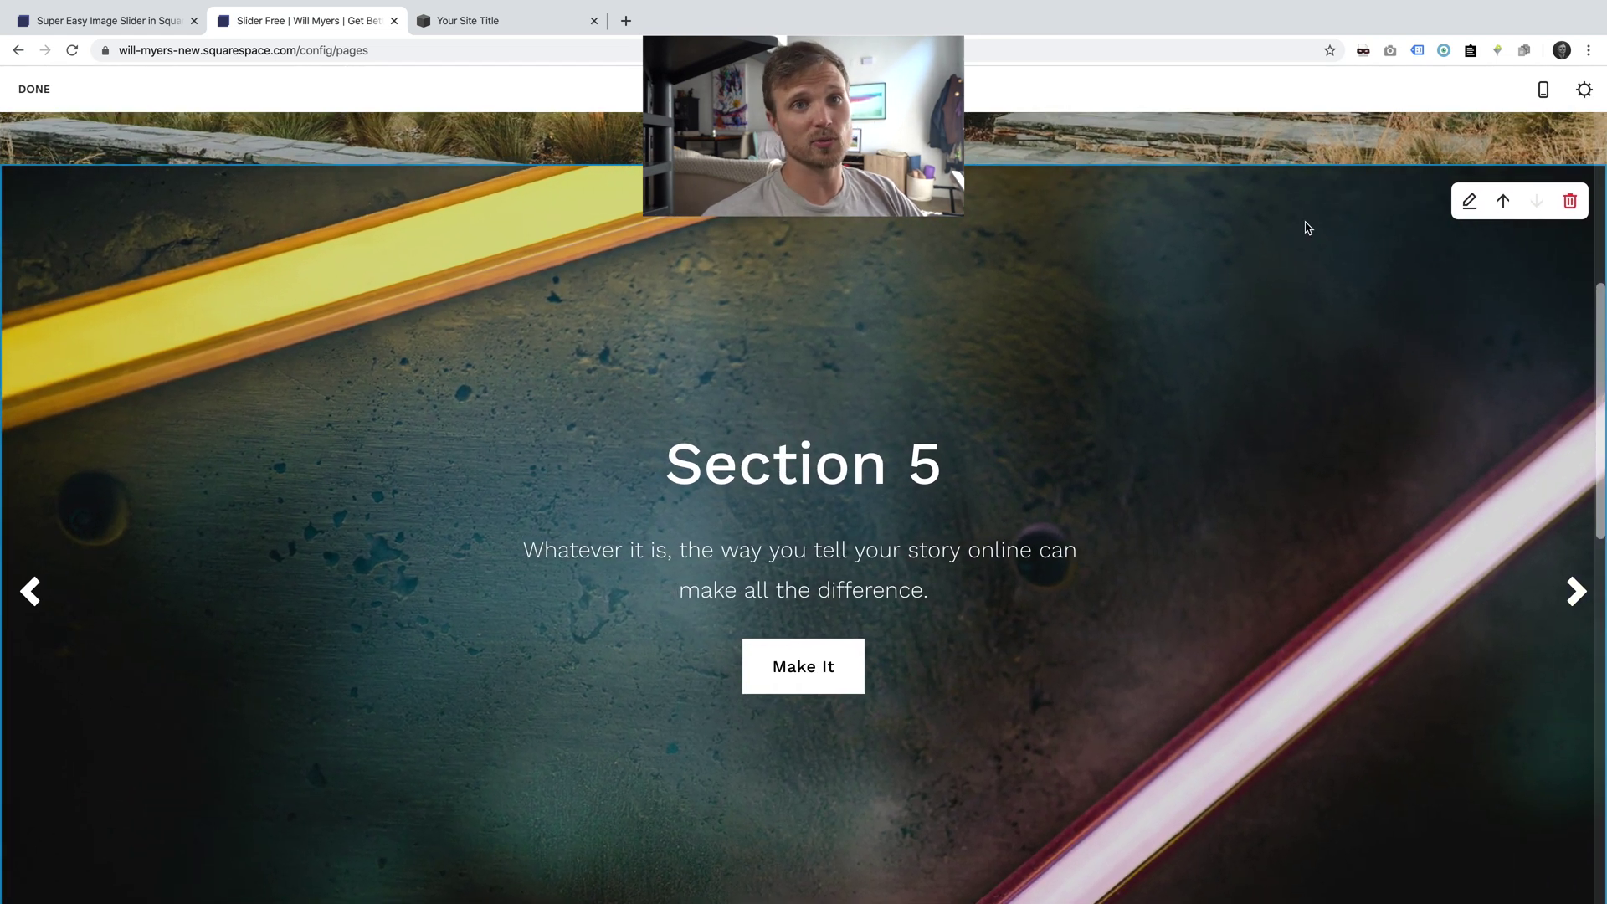
- Set Overlay Opacity to 60% in Section 5's Background settings, then save the page
click(1468, 201)
click(1450, 210)
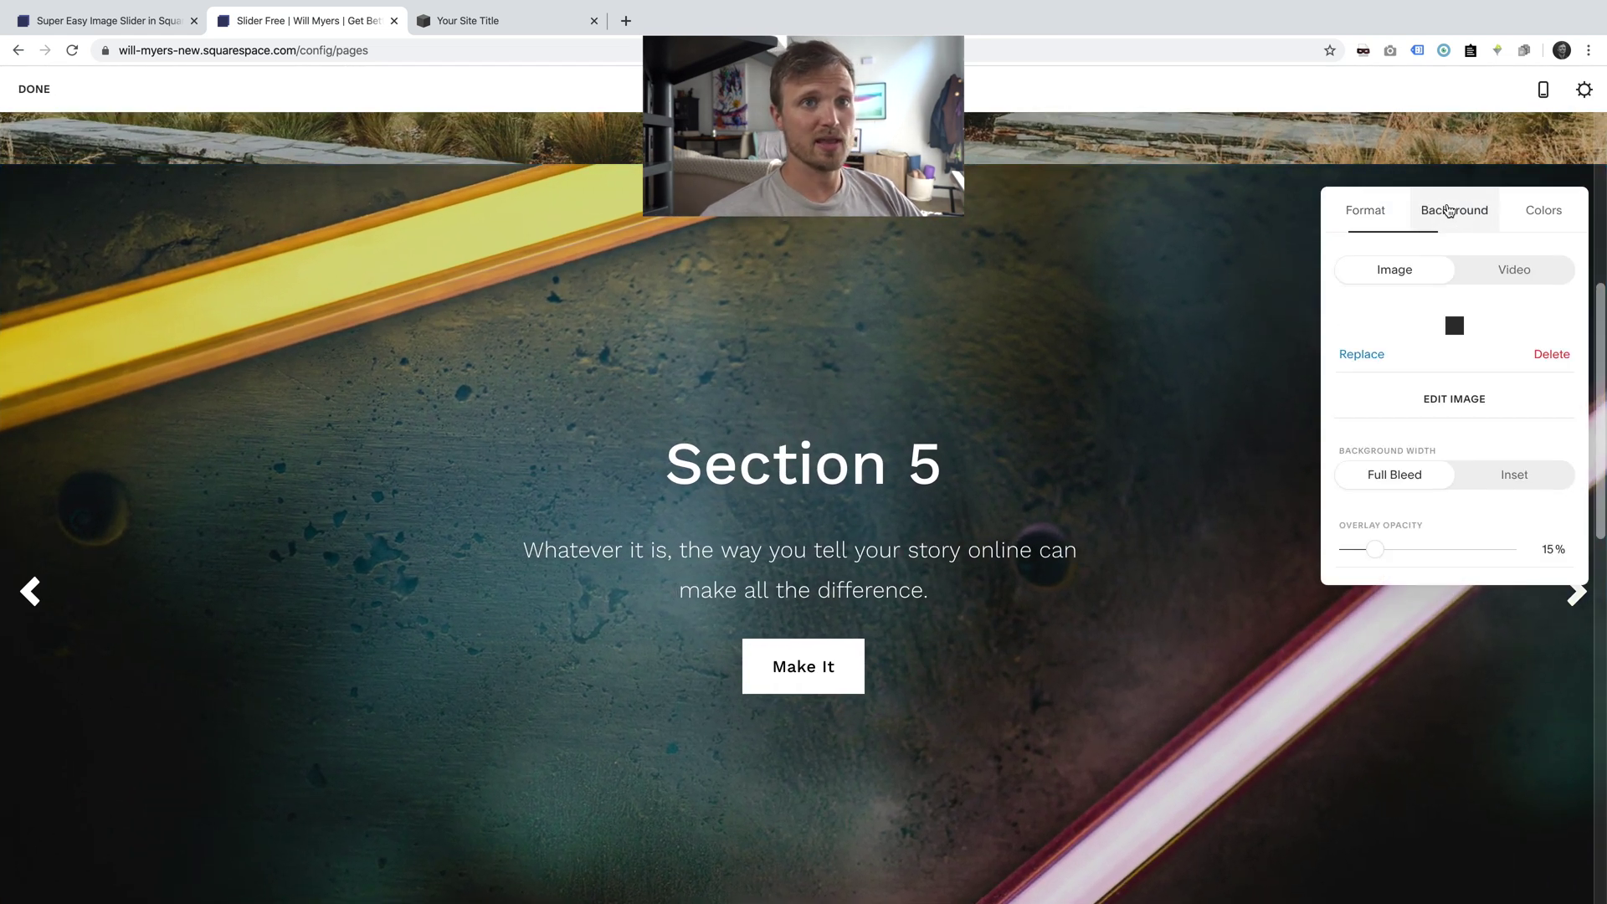
scroll(1446, 449, down, 2)
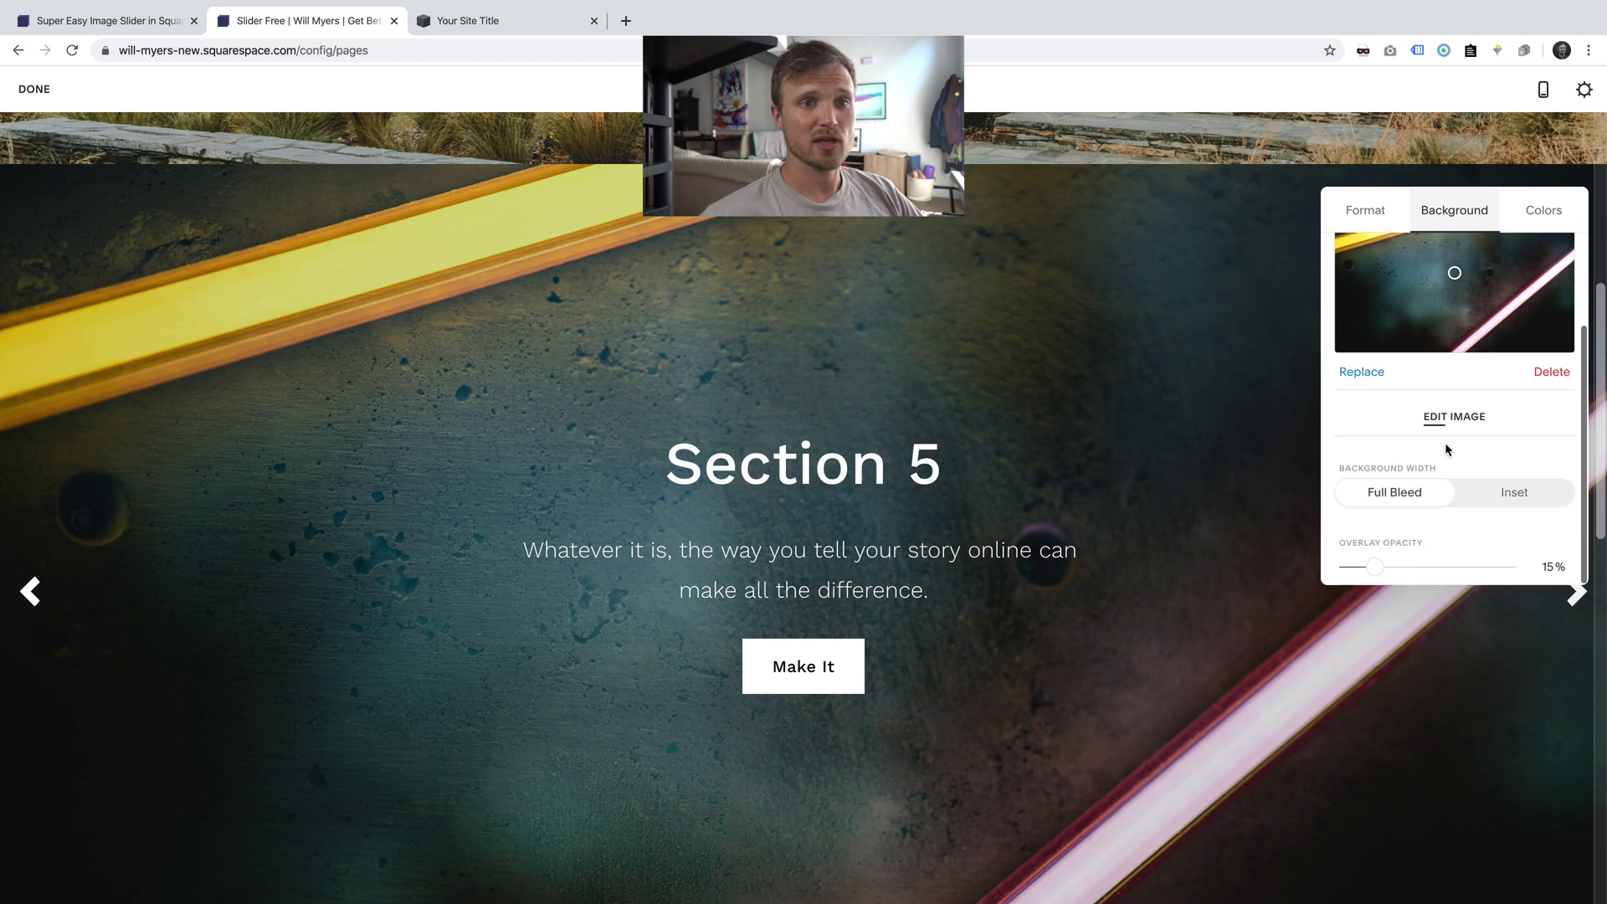
mouse_move(1374, 567)
mouse_down()
mouse_move(1503, 567)
mouse_move(1386, 563)
mouse_up()
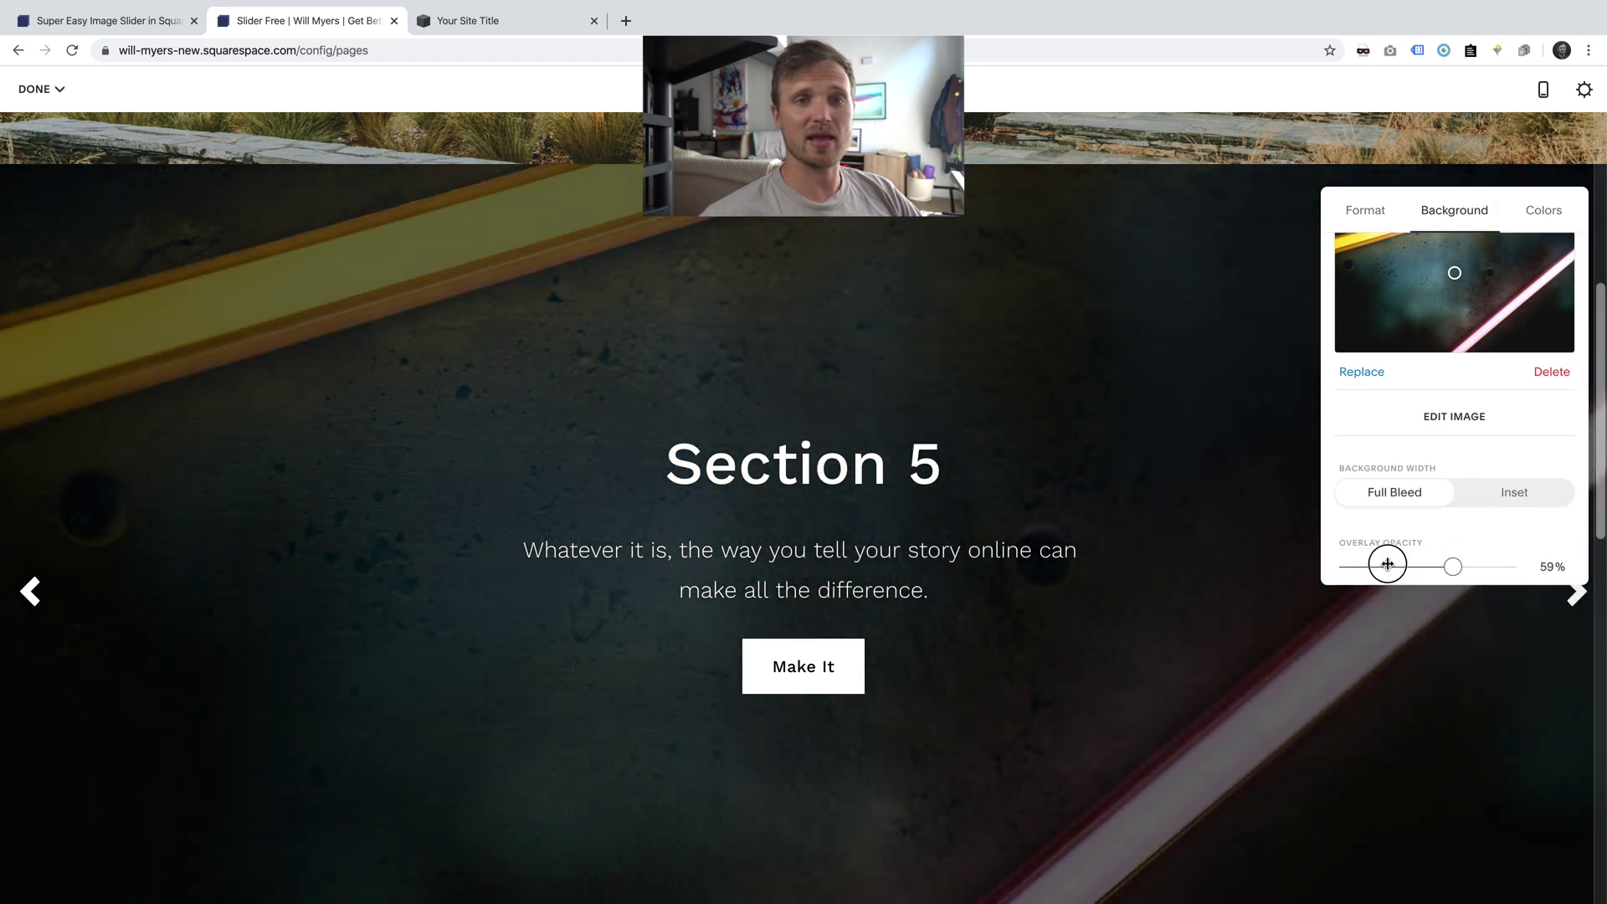
click(1382, 565)
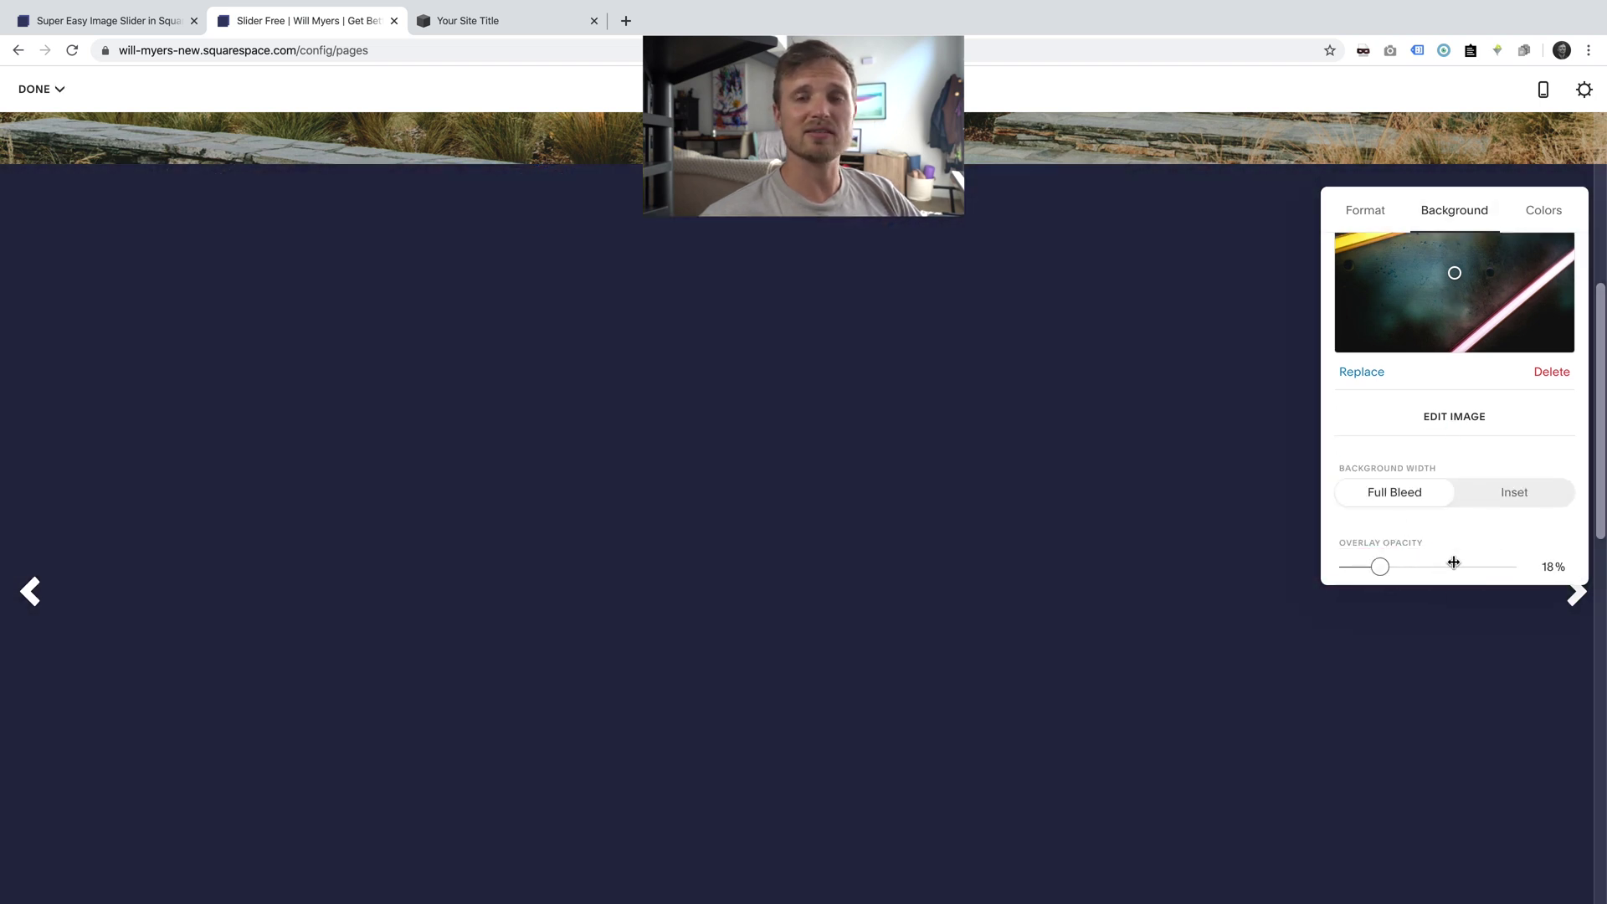
click(1453, 563)
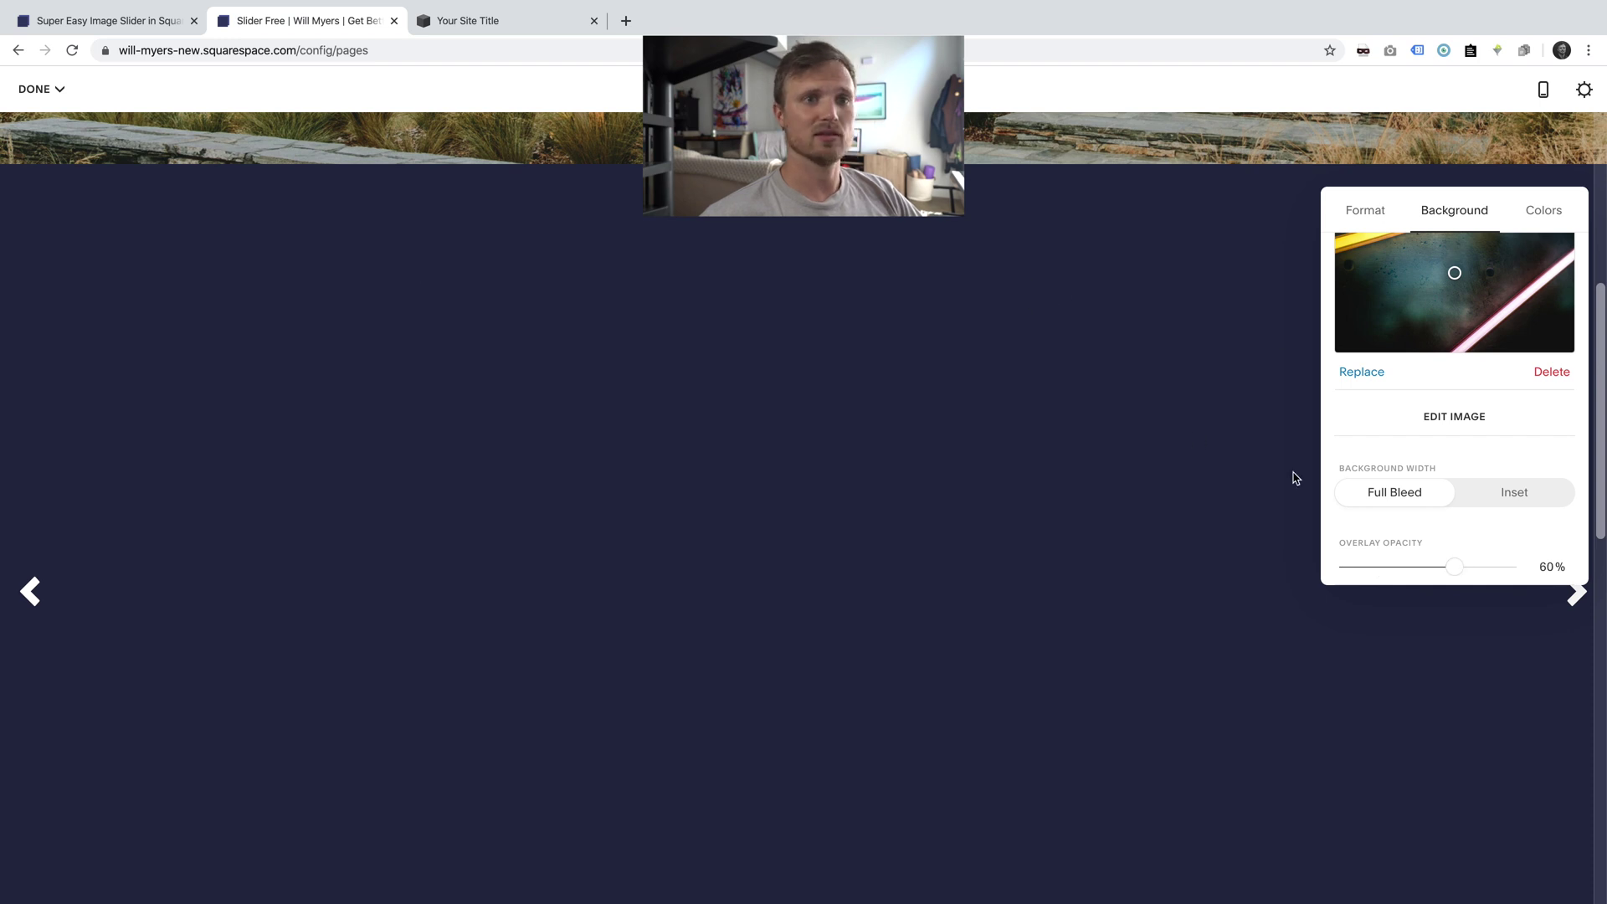
click(606, 200)
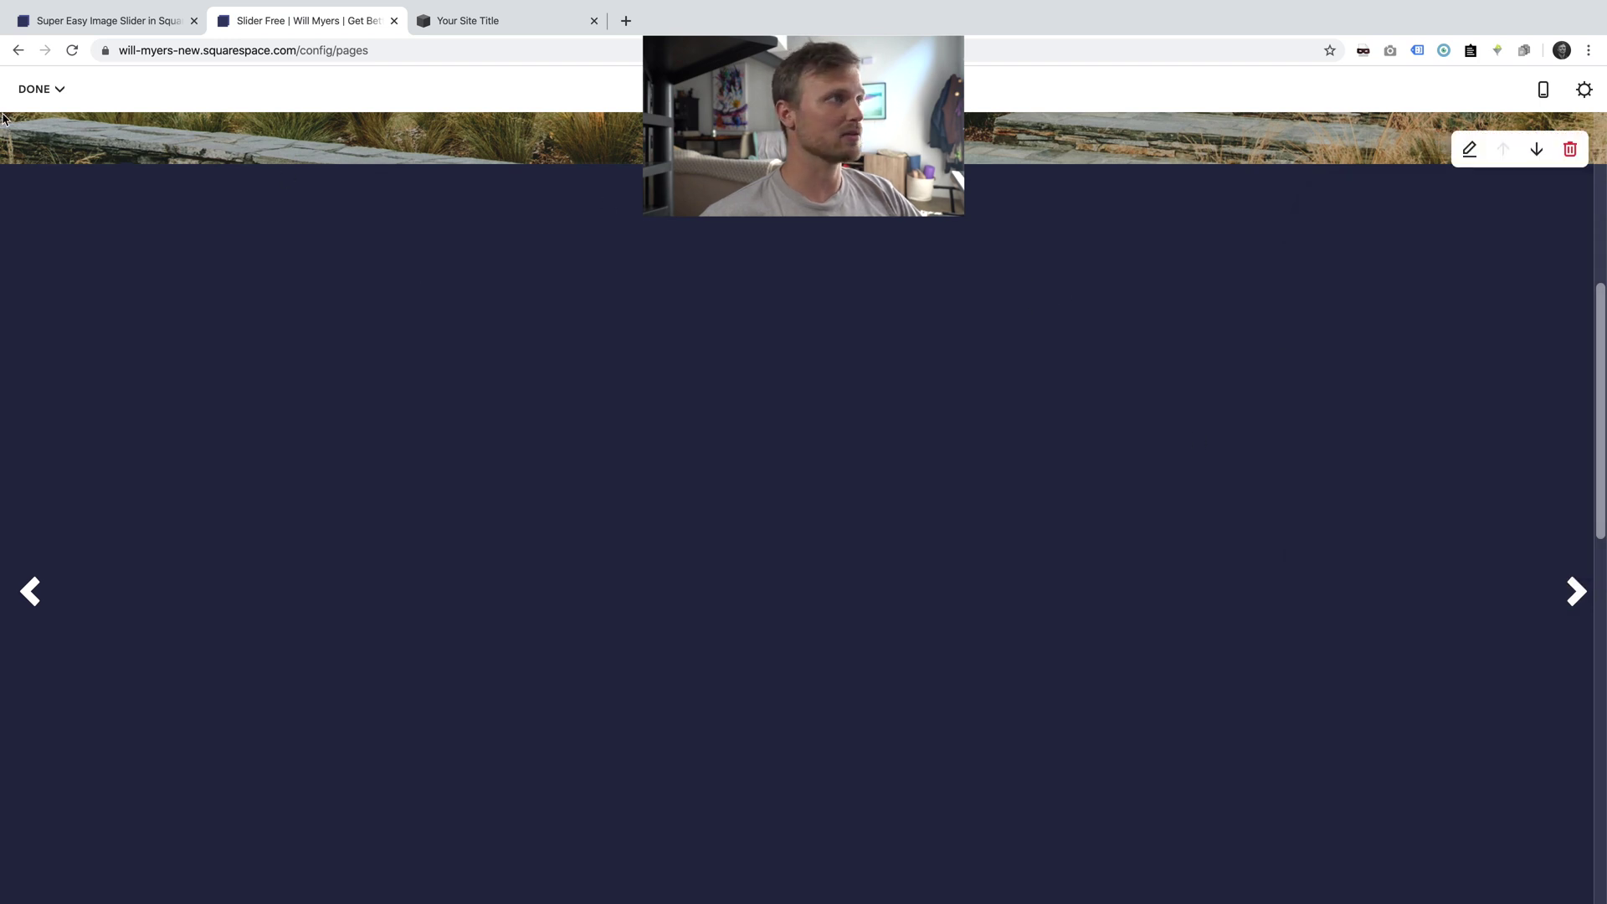
click(38, 88)
click(41, 121)
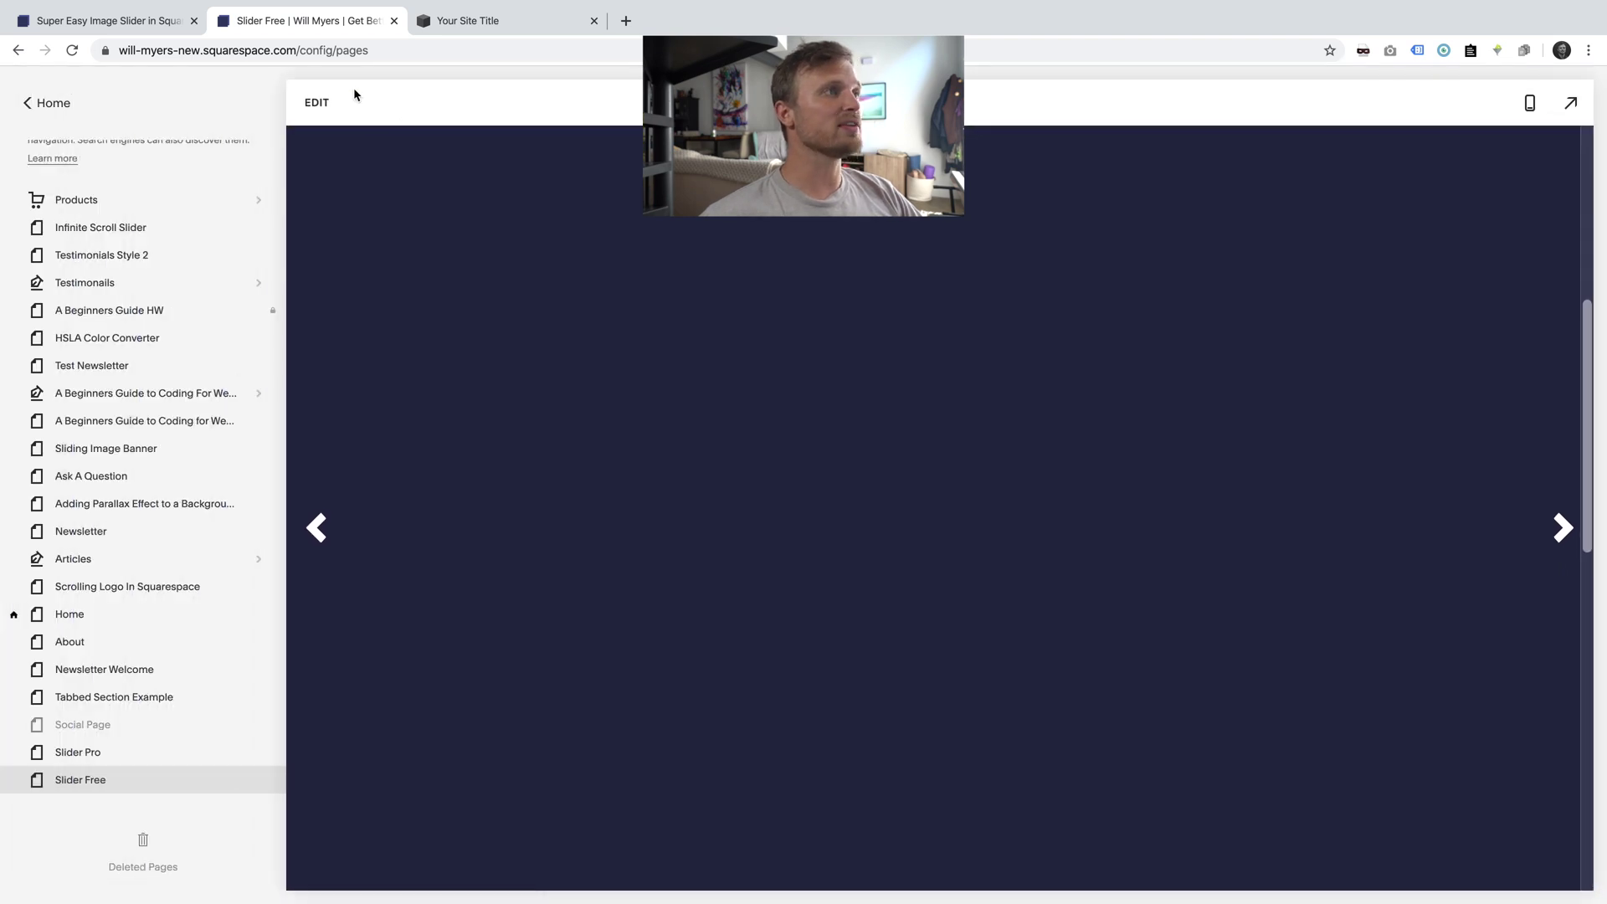
- Reload the live Slider Free page in the private window and advance its slider to Section 5
key(ctrl+Right)
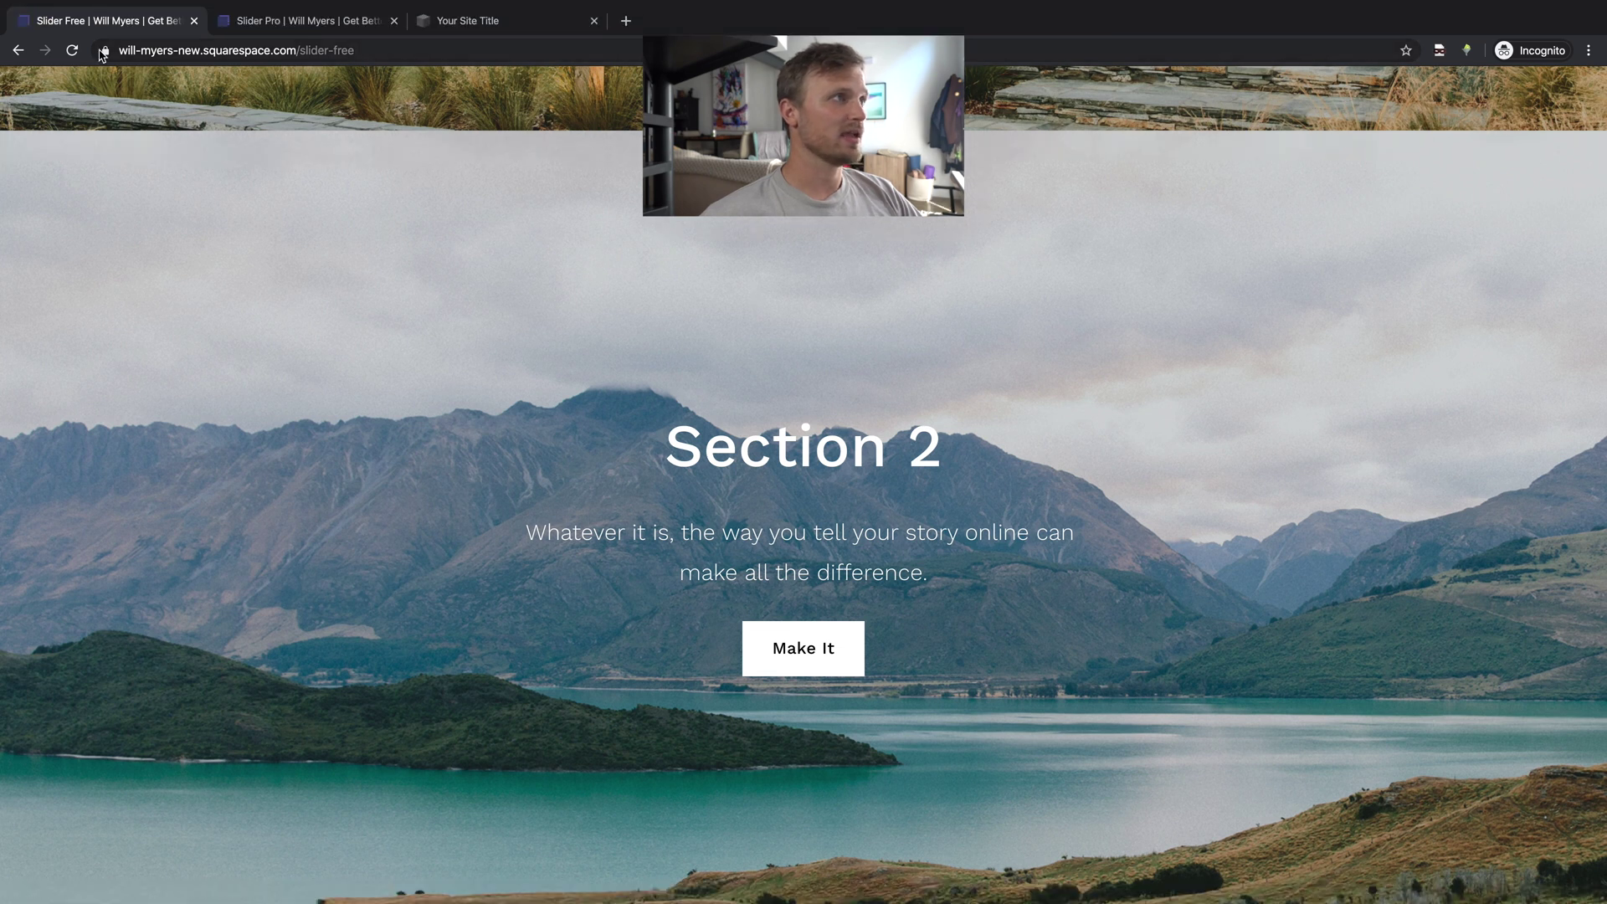
click(72, 50)
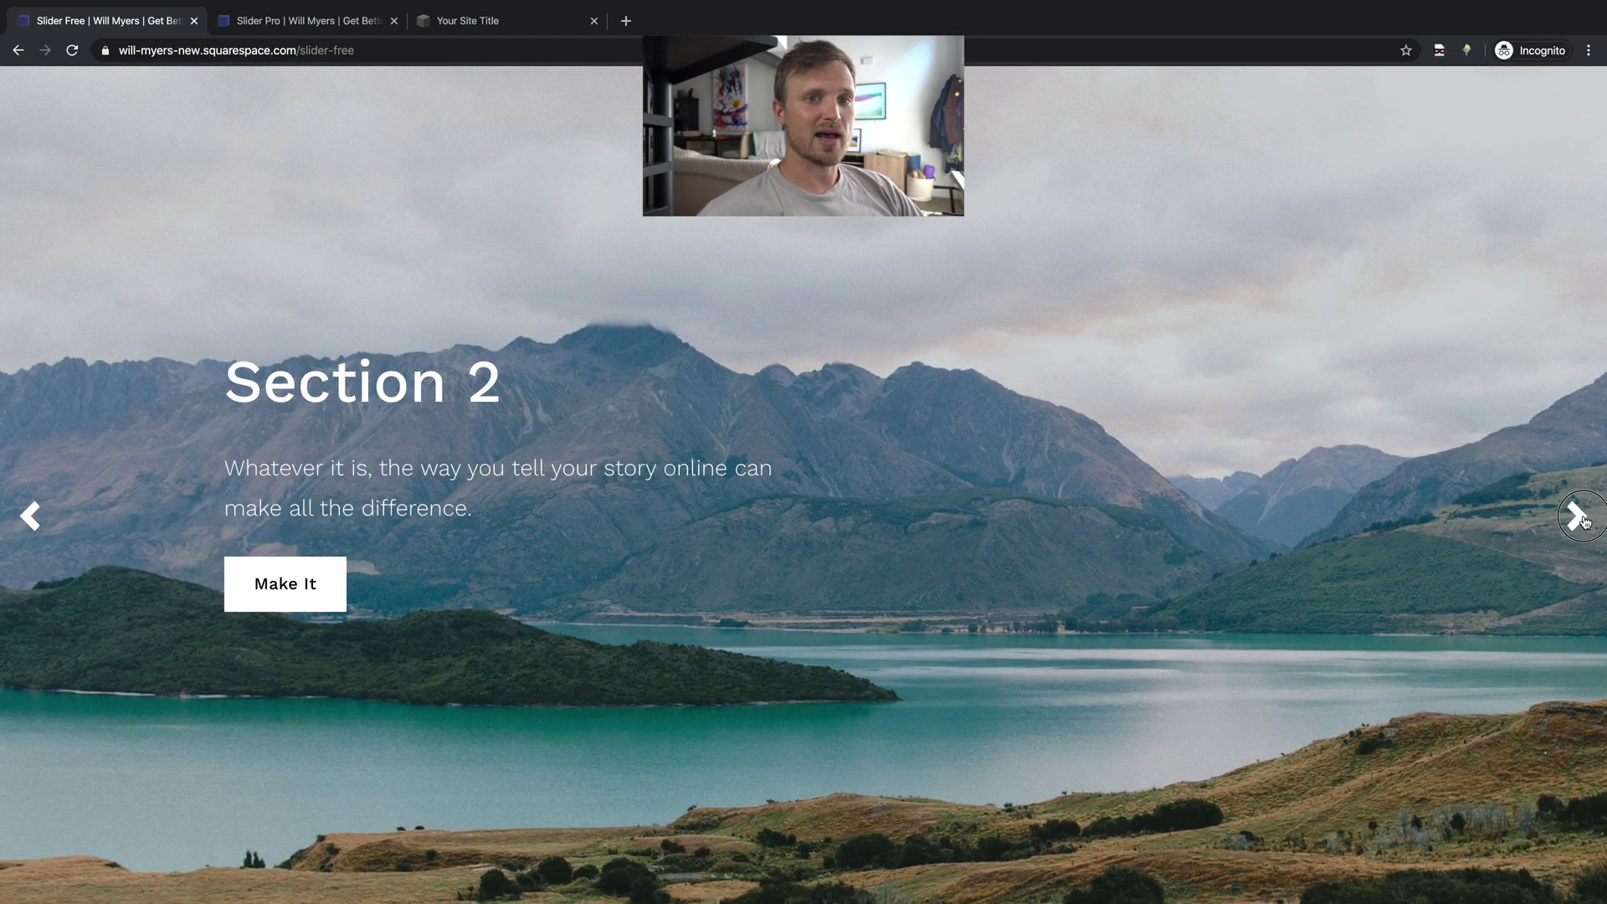
click(1579, 517)
click(1579, 516)
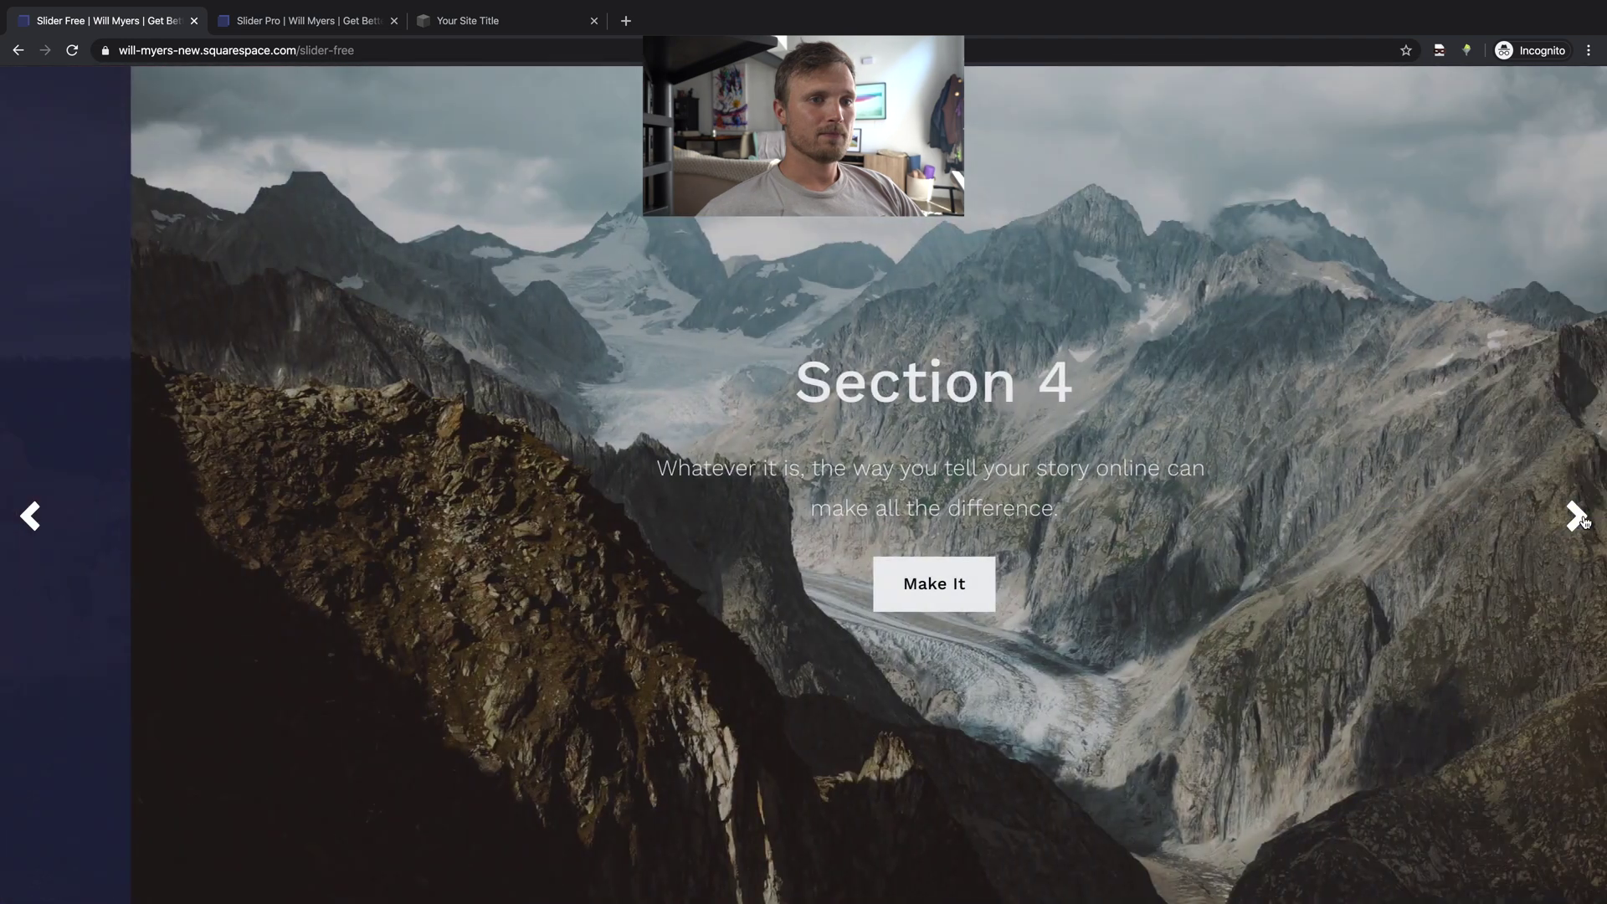
click(1579, 516)
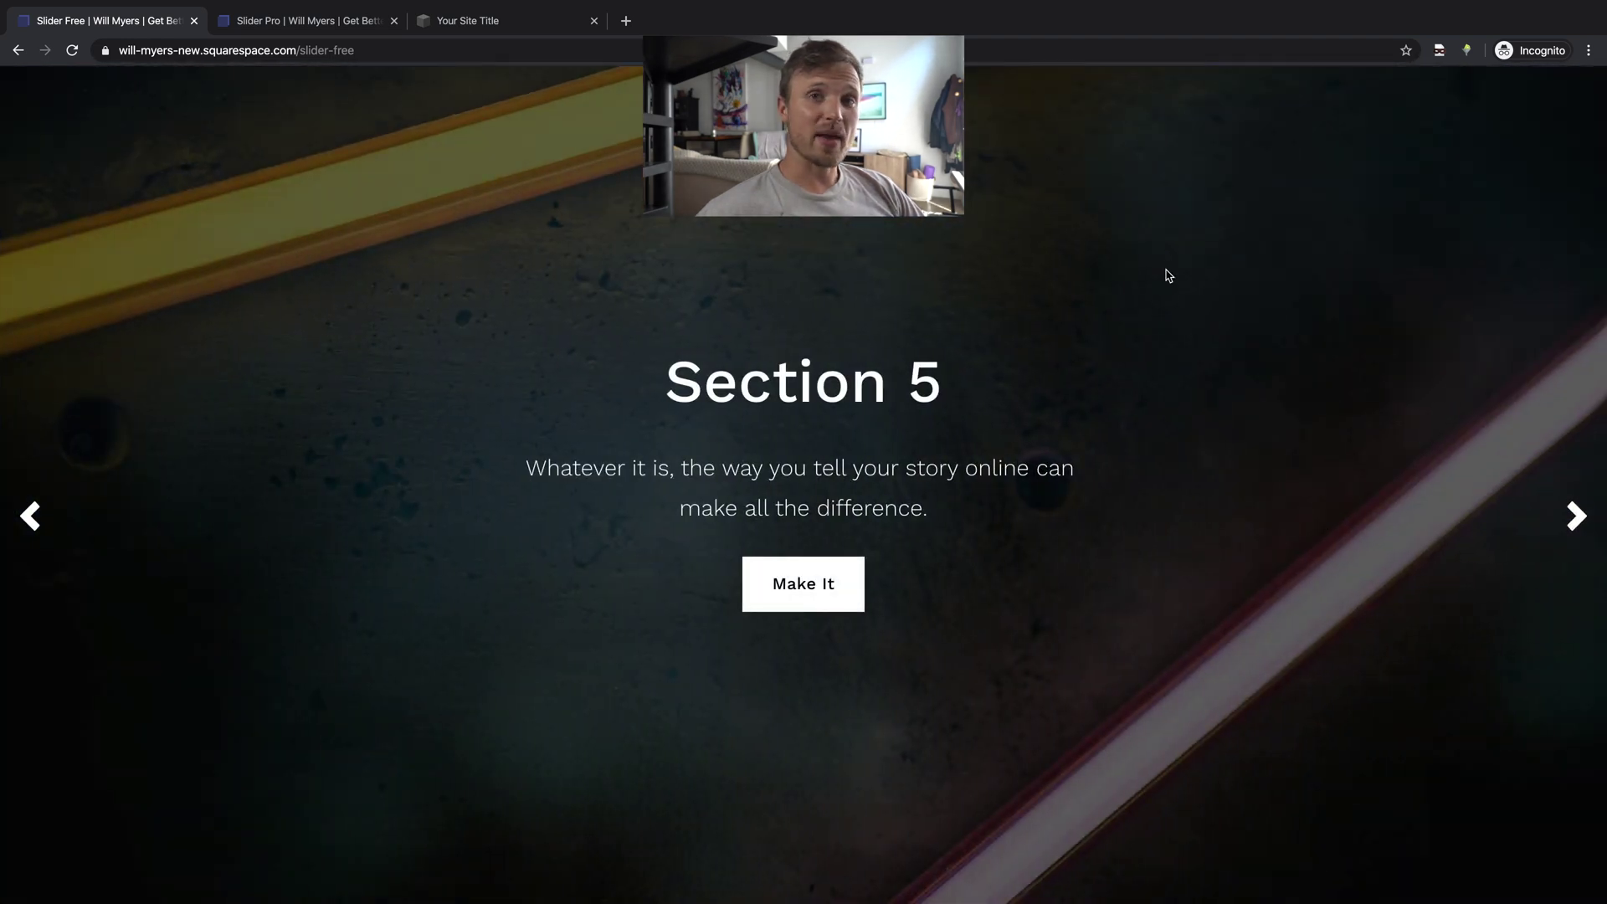
click(335, 31)
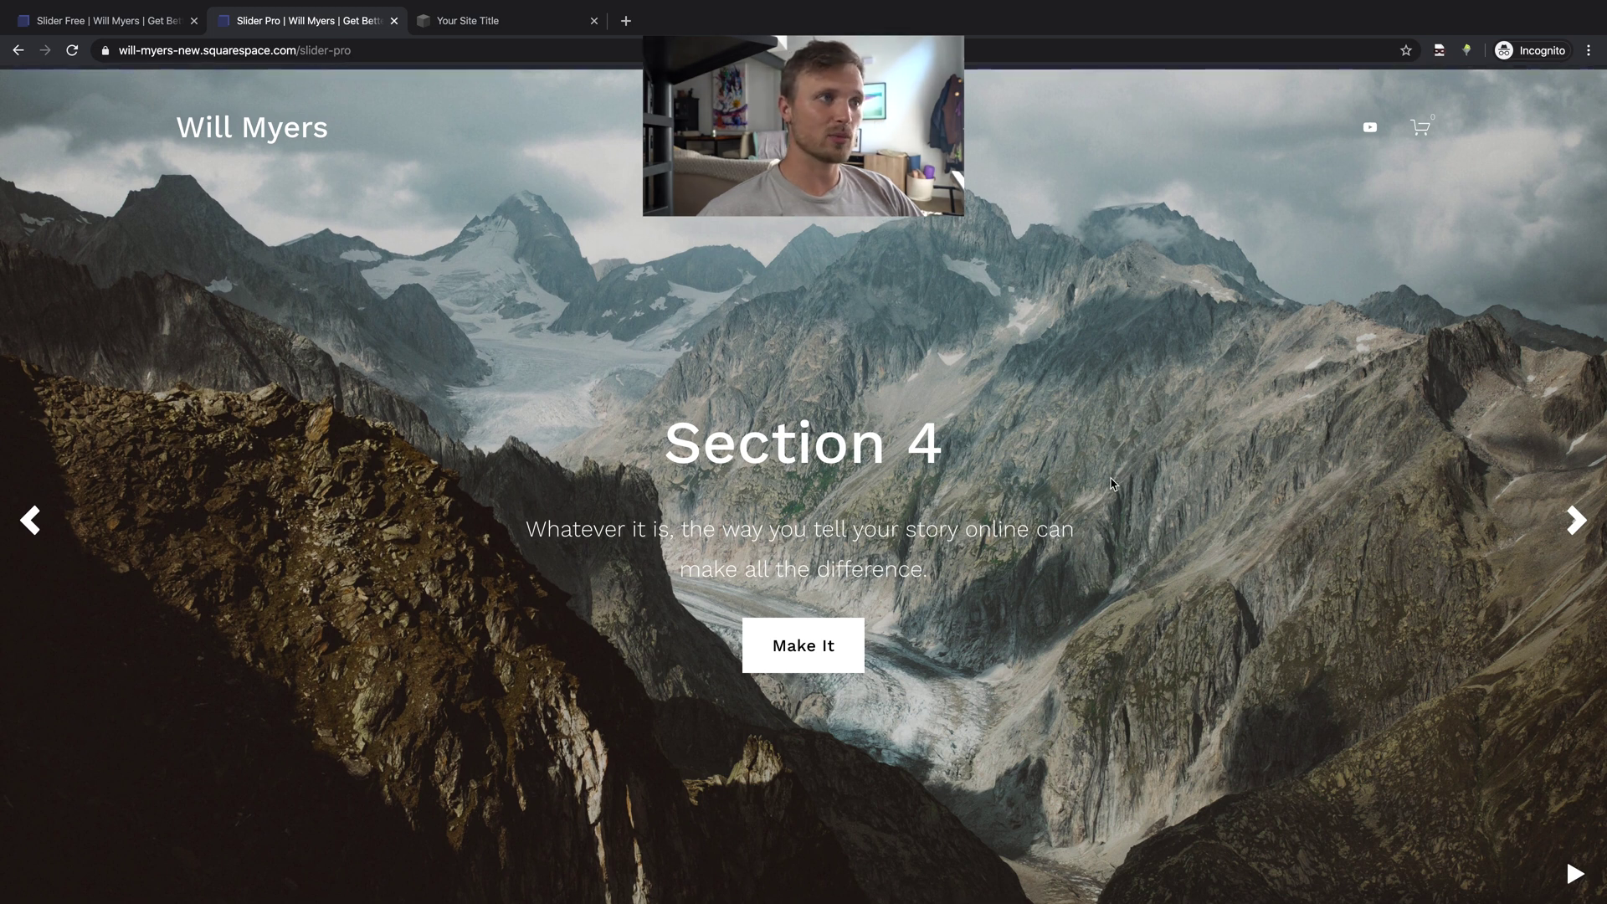
- Reload the live Slider Pro page and pause its autoplay at Section 3
click(78, 51)
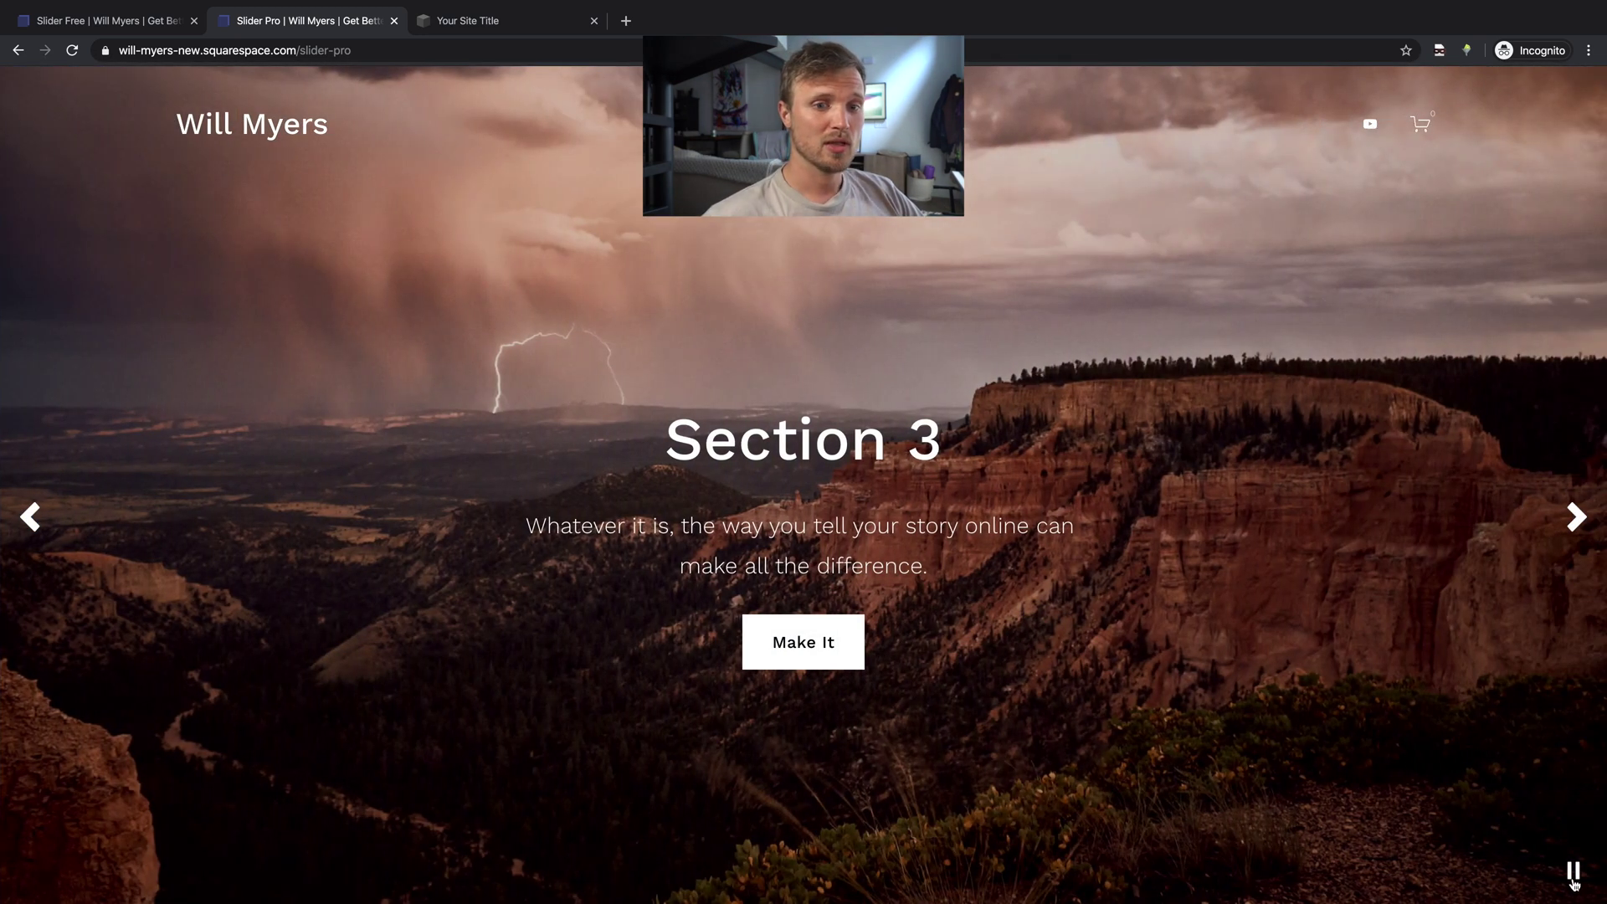
click(1572, 874)
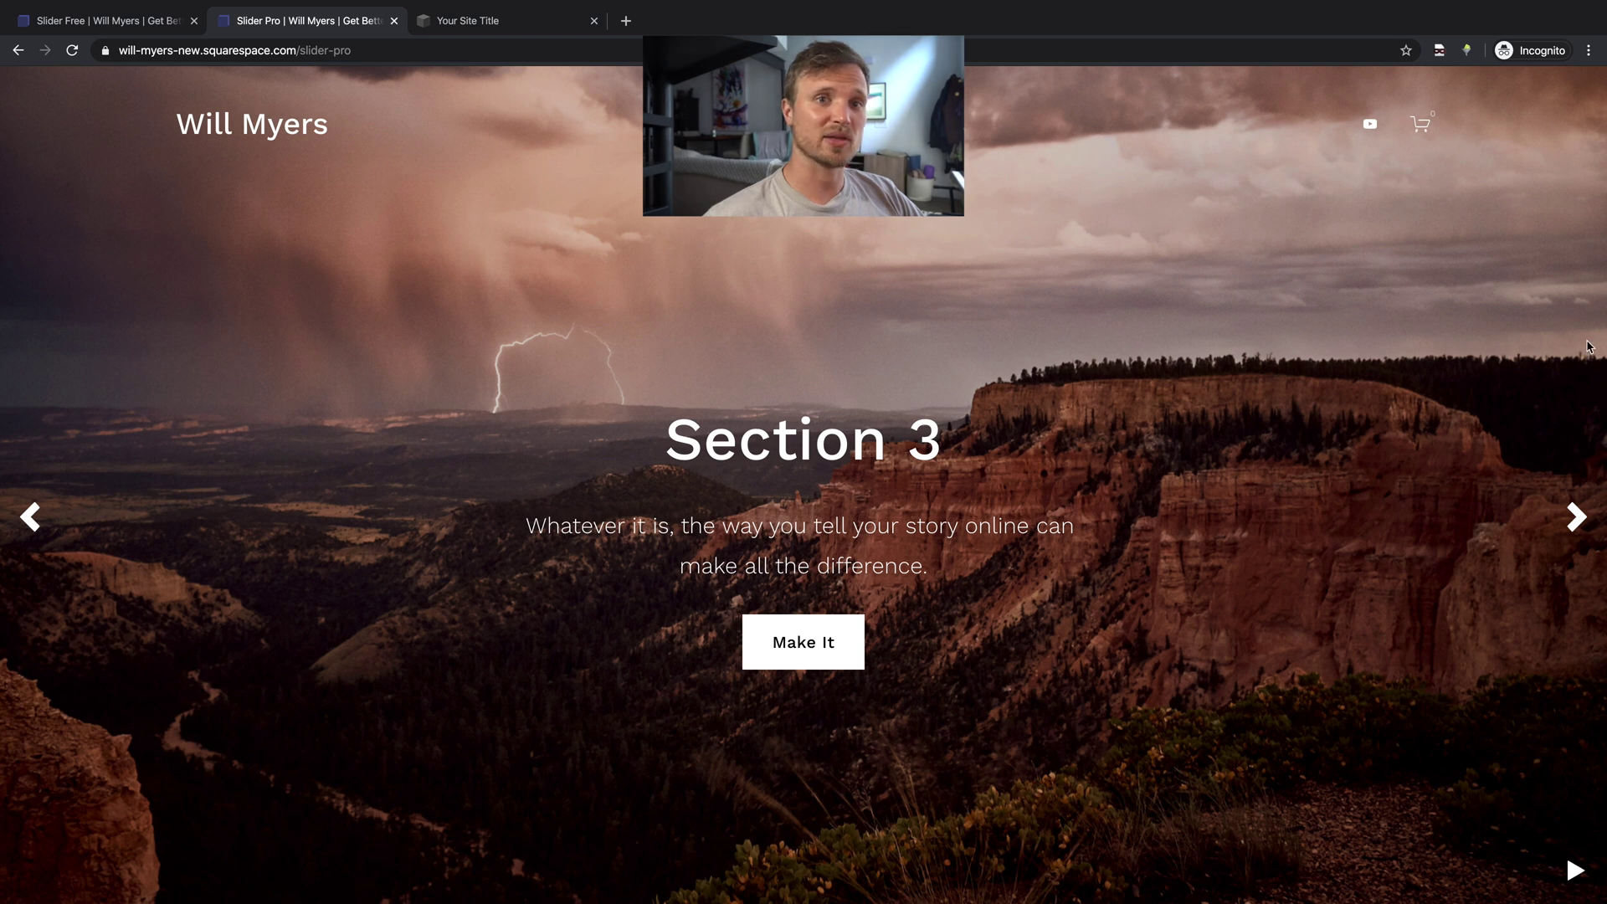